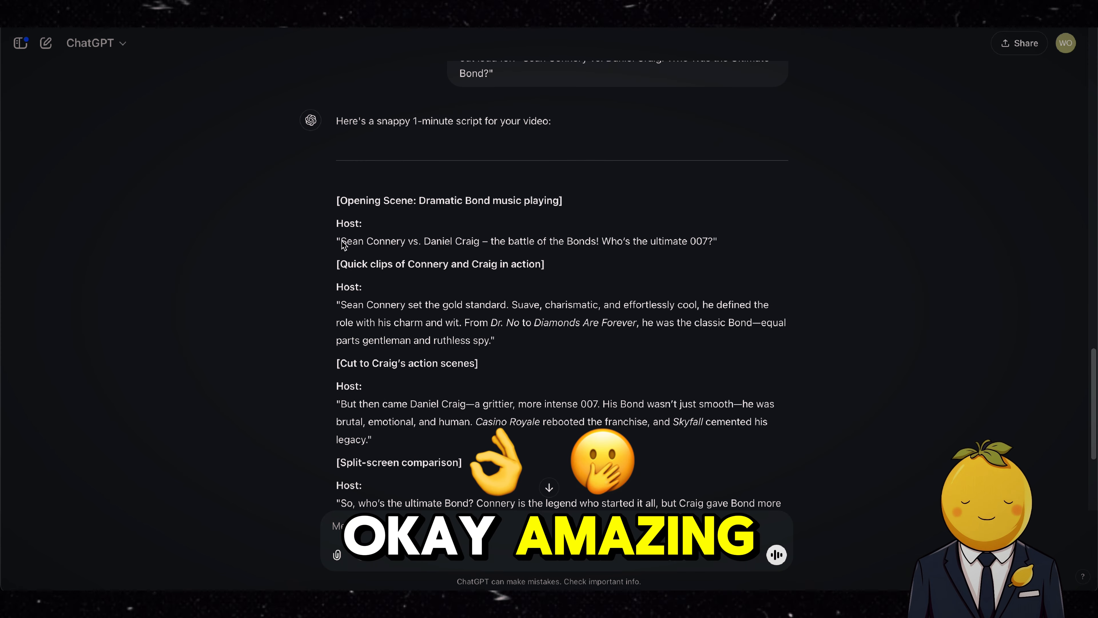
# Step: Copy the host's opening line about Sean Connery vs. Daniel Craig from the generated script
pyautogui.moveTo(342, 242); pyautogui.dragTo(713, 246)
pyautogui.hotkey('ctrl', 'c')
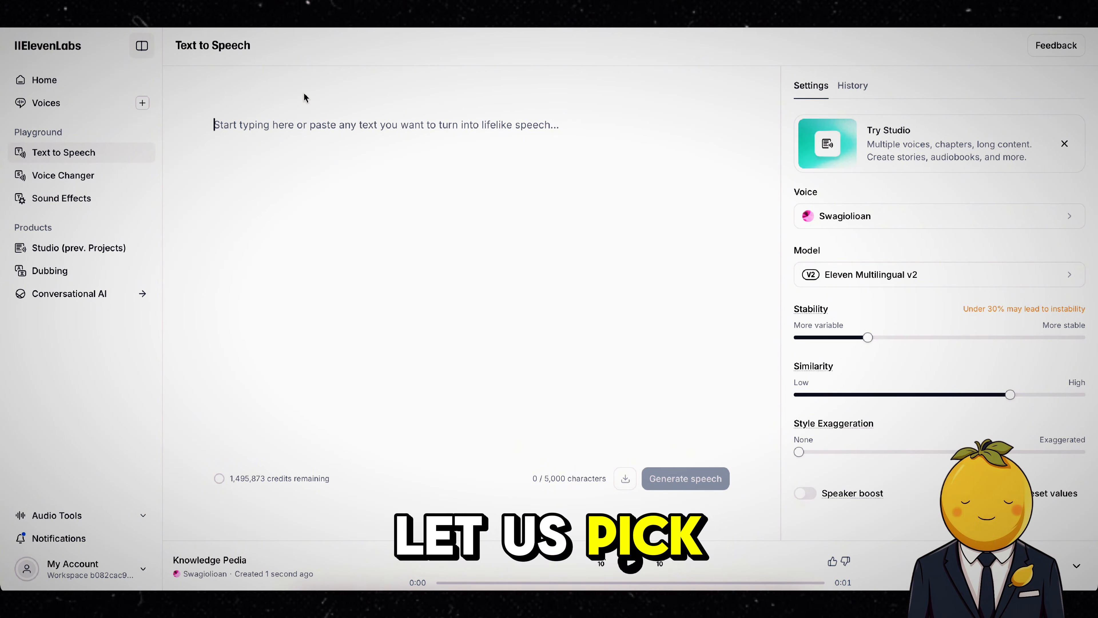
# Step: In ElevenLabs, filter the voice library to British accents and choose the Valentino voice for text to speech
pyautogui.click(67, 108)
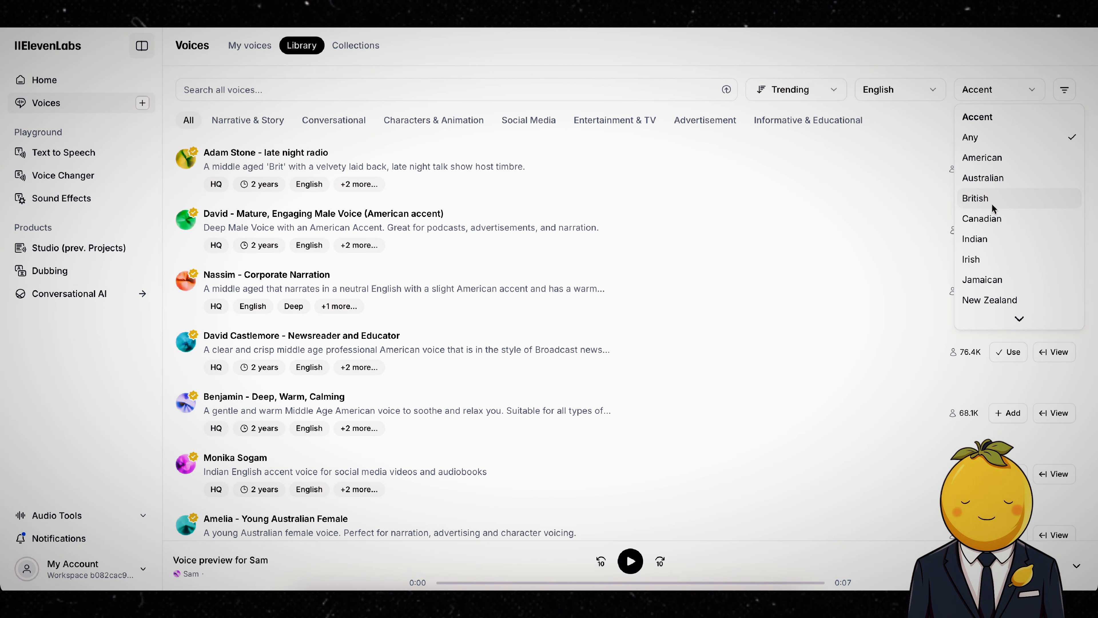
pyautogui.click(993, 208)
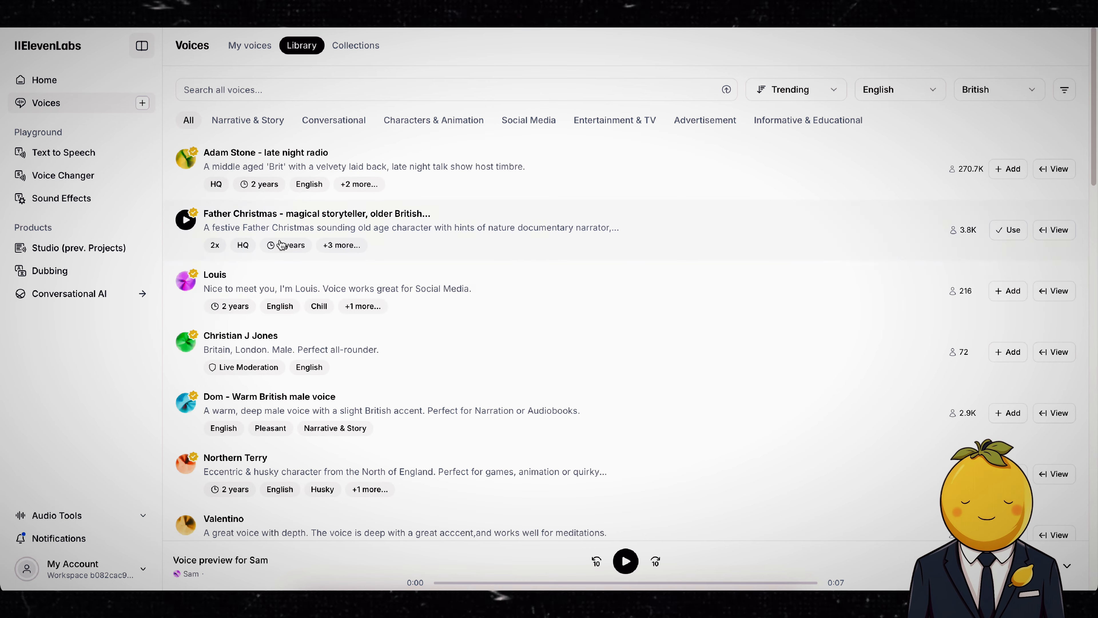
pyautogui.scroll(-4, 562, 346)
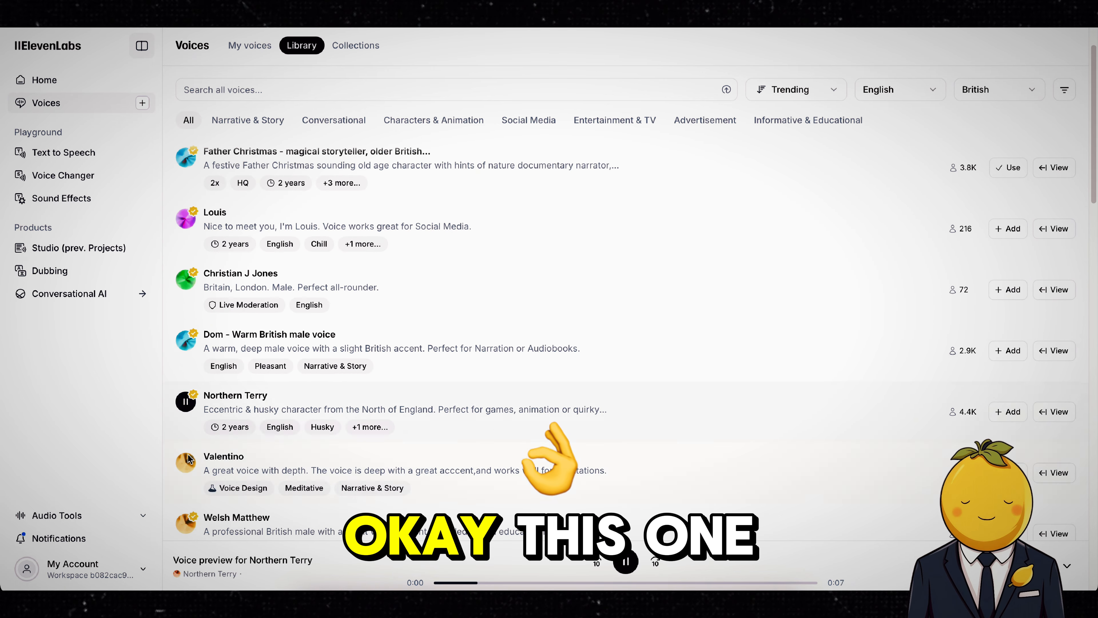
pyautogui.click(1008, 351)
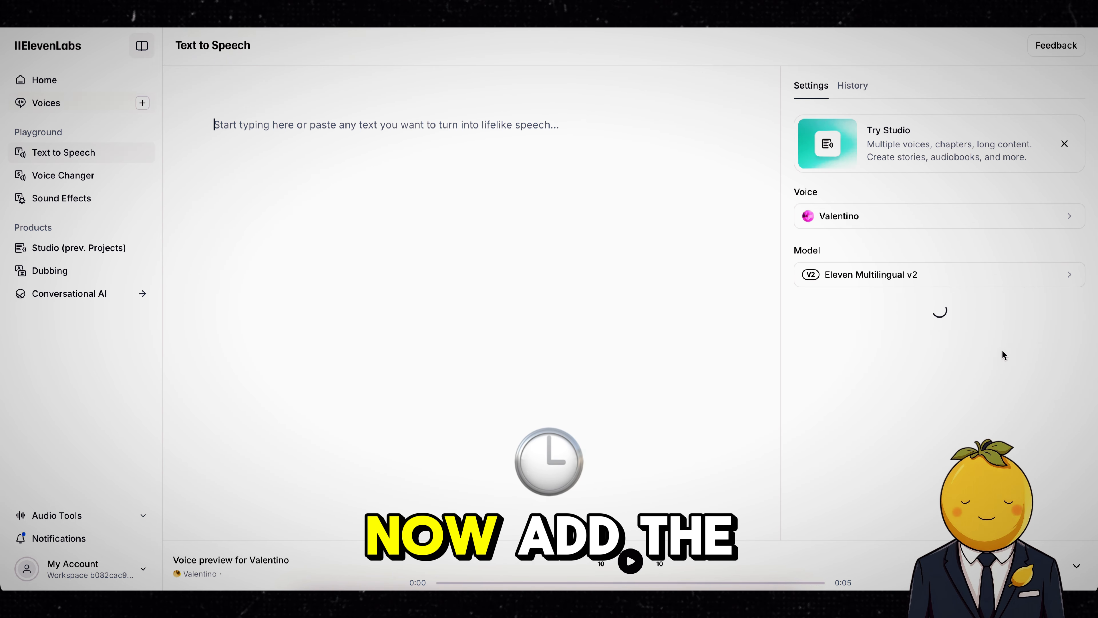
# Step: Paste the copied opening line as the speech text and generate its narration
pyautogui.hotkey('ctrl', 'v')
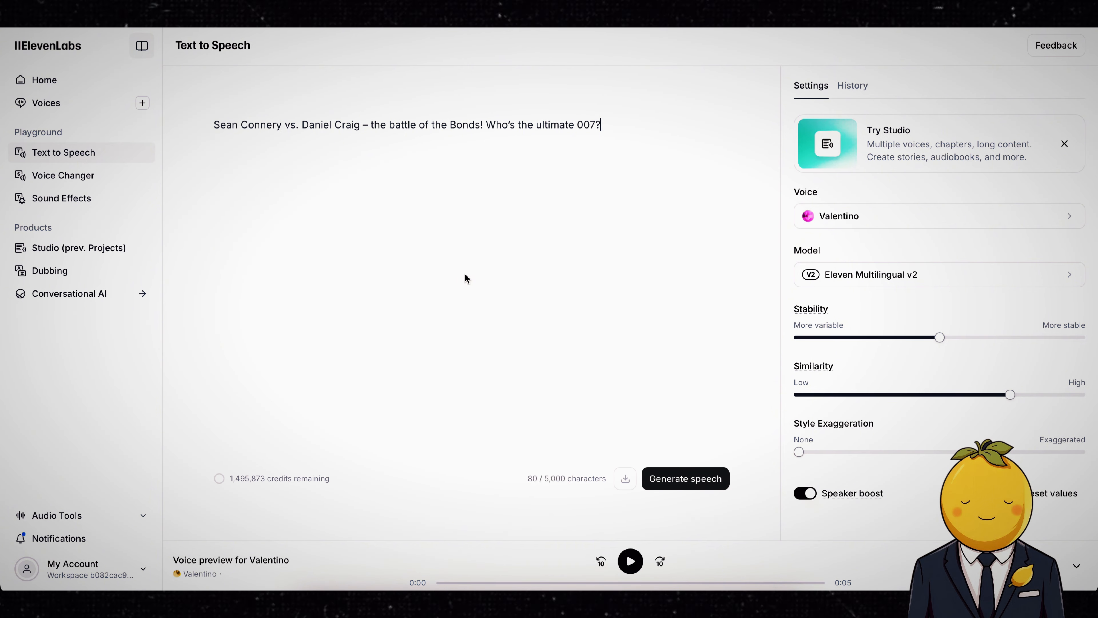
pyautogui.click(712, 479)
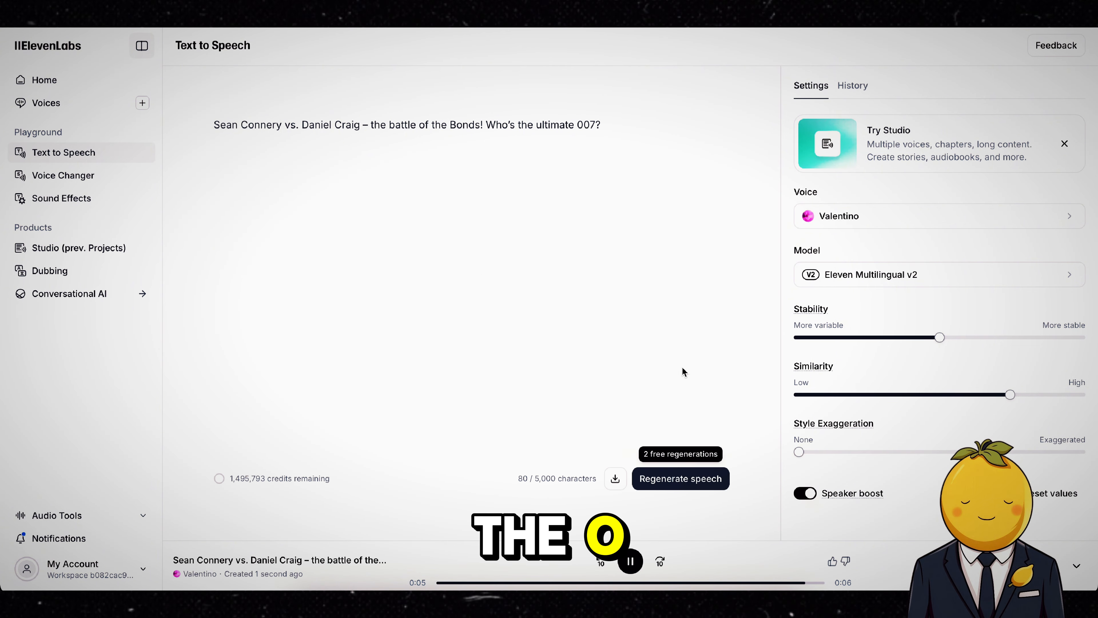
# Step: Rewrite 007 in the opening line as "double o 7" and generate the speech again
pyautogui.moveTo(578, 125); pyautogui.dragTo(591, 125)
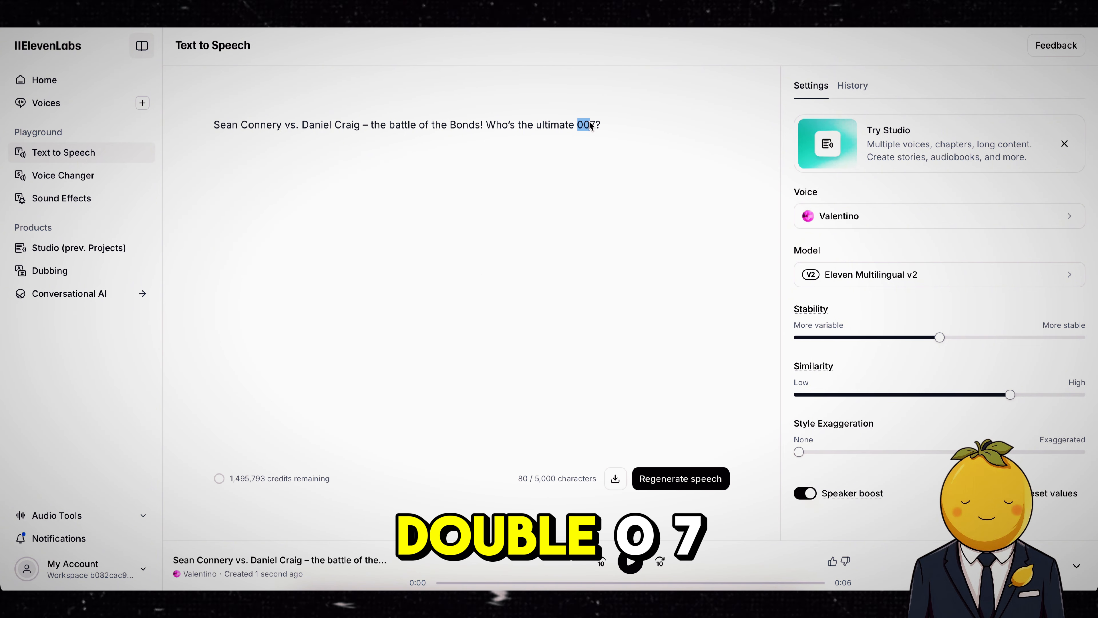
pyautogui.write('double o')
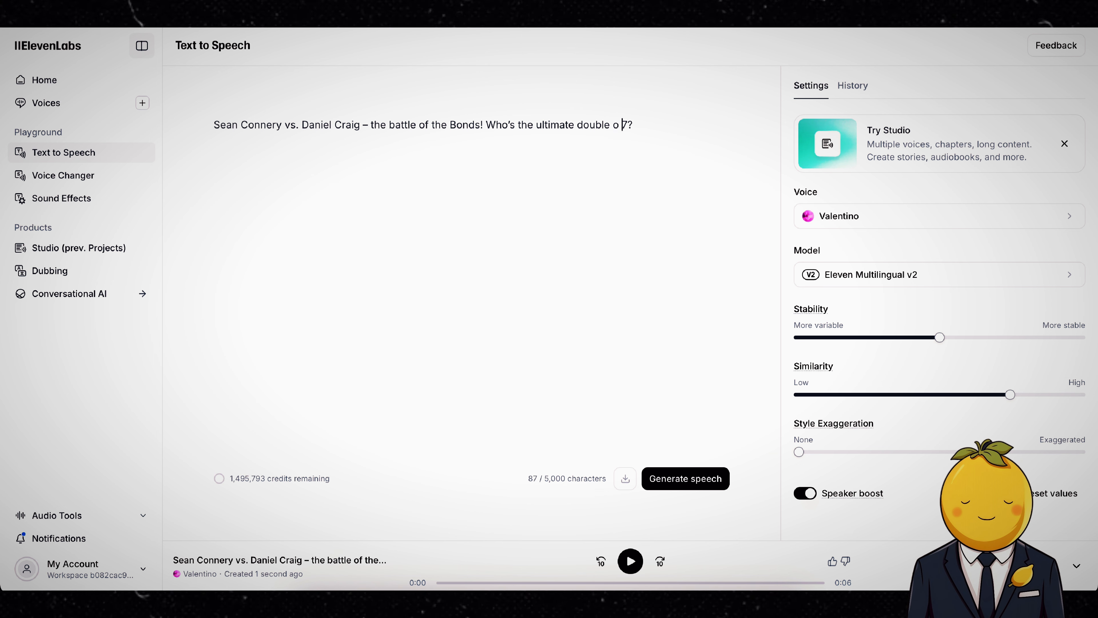
pyautogui.click(685, 478)
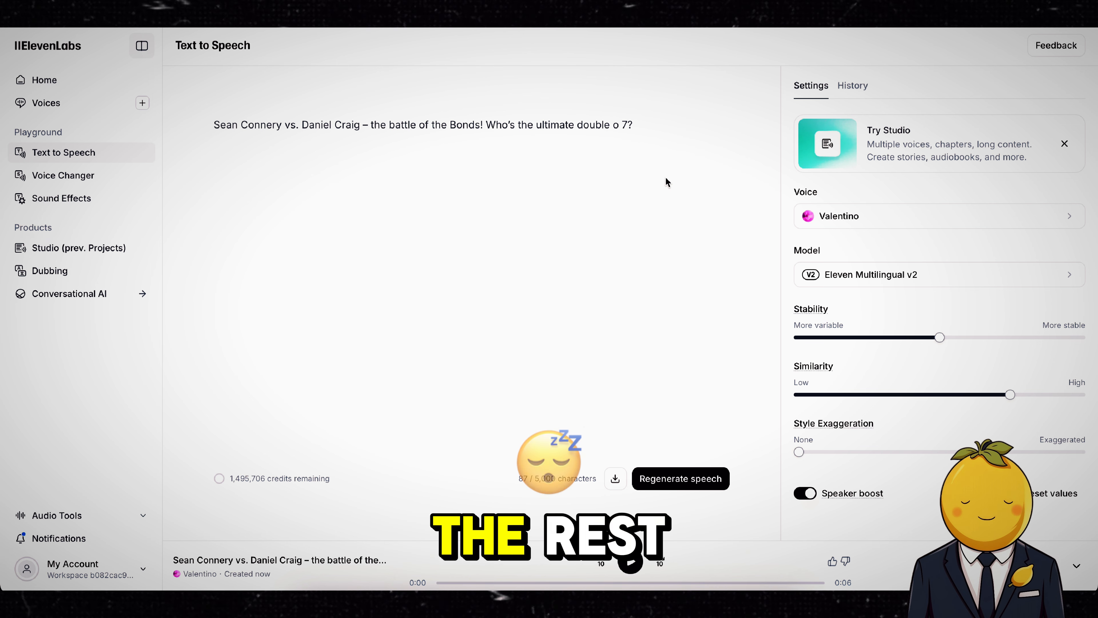
# Step: Replace the speech text with the script's three remaining host paragraphs, writing the 00 of 007 as "double o"
pyautogui.click(673, 155)
pyautogui.hotkey('ctrl', 'a')
pyautogui.press('BackSpace')
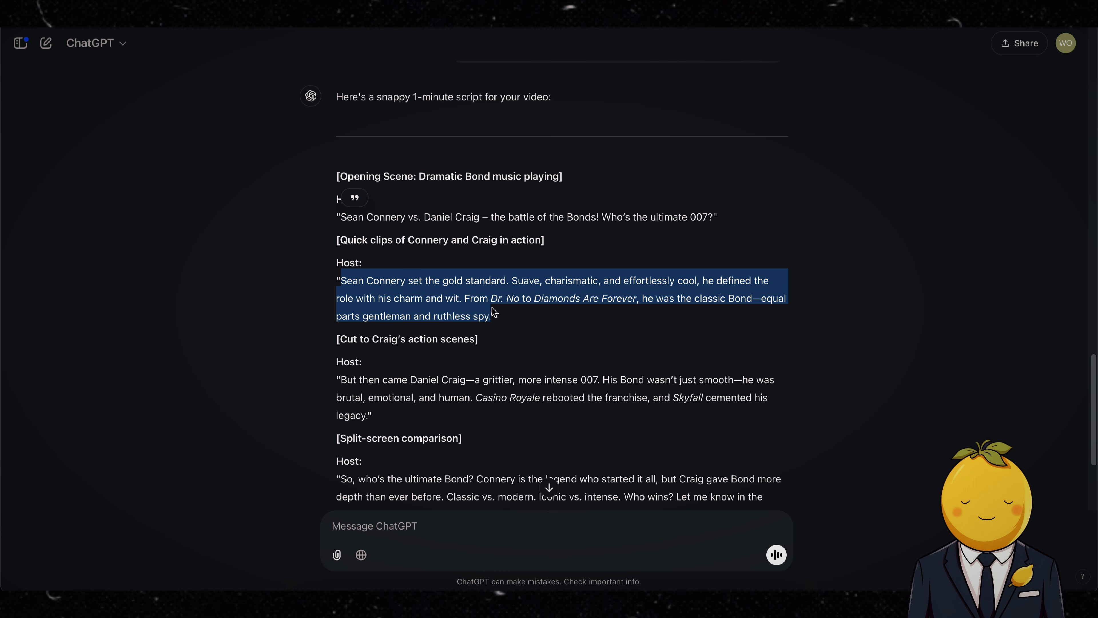
pyautogui.write('Sean Connery set the gold standard. Suave, charismatic, and effortlessly cool, he defined the role with his charm and wit. From Dr. No to Diamonds Are Forever, he was the classic Bond—equal parts gentleman and ruthless spy.  But then came Daniel Craig—a grittier, more intense 007. His Bond wasn’t just smooth—he was brutal, emotional, and human. Casino Royale rebooted the franchise, and Skyfall cemented his legacy.')
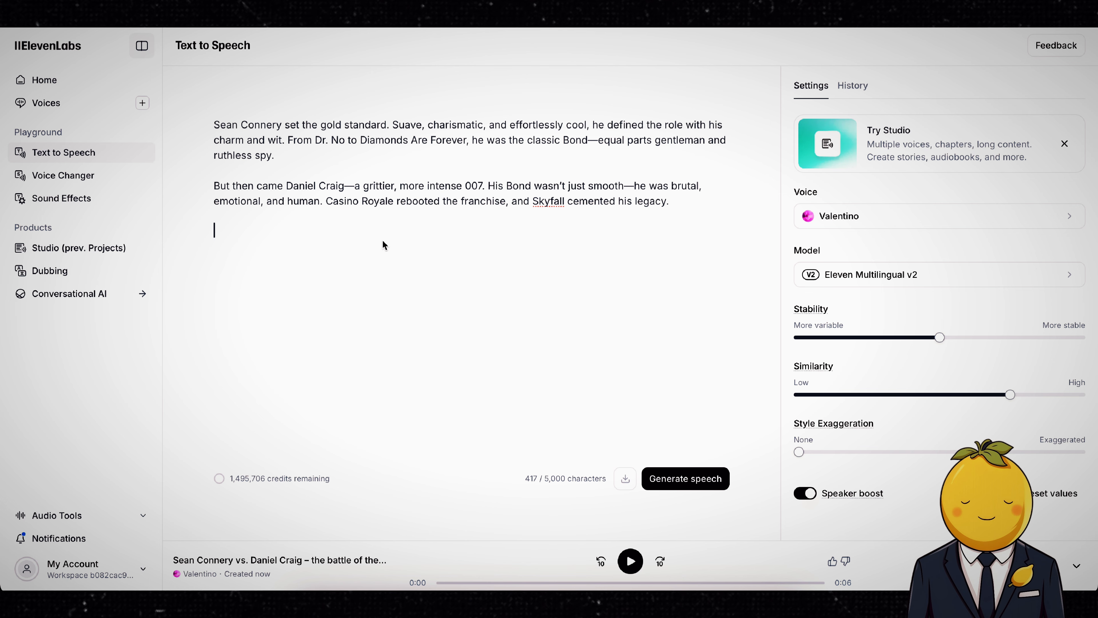
pyautogui.write('So, who’s the ultimate Bond? Connery is the legend who started it all, but Craig gave Bond more depth than ever before. Classic vs. modern. Iconic vs. intense. Who wins? Let me know in the comments!')
pyautogui.moveTo(465, 186); pyautogui.dragTo(480, 185)
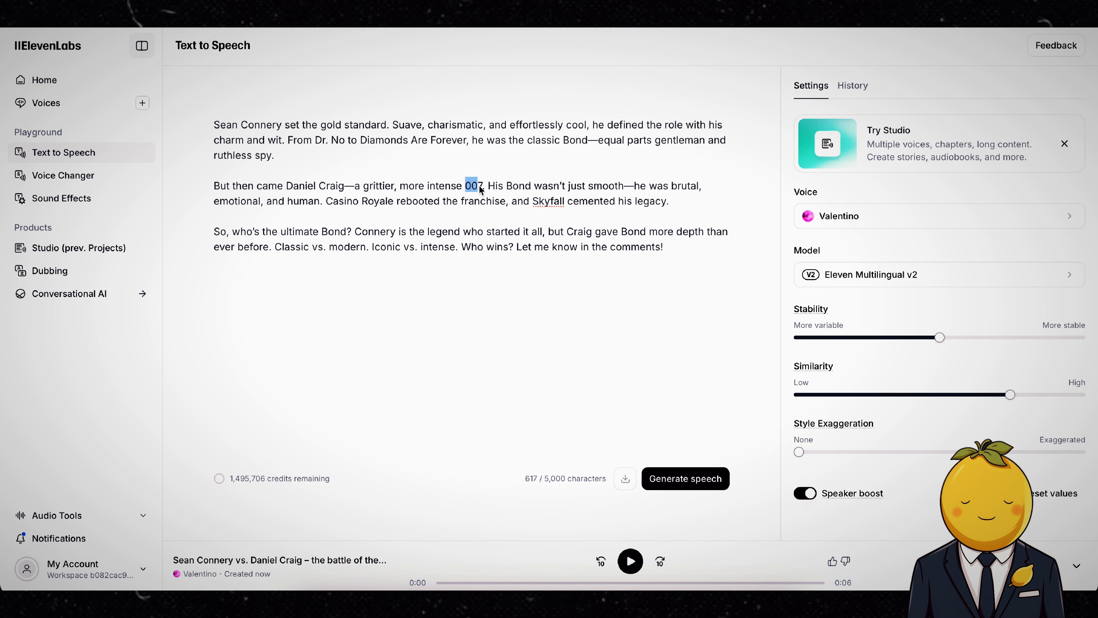
pyautogui.write('double o')
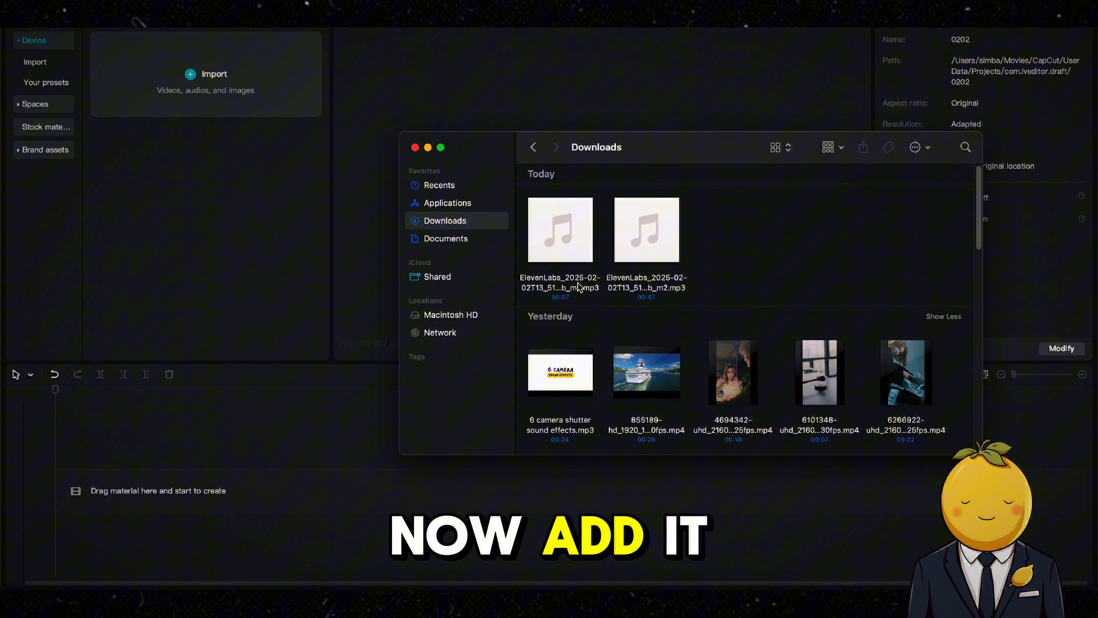
# Step: In CapCut, add the two ElevenLabs mp3 files from Downloads one after the other to the timeline
pyautogui.moveTo(571, 216); pyautogui.dragTo(599, 336)
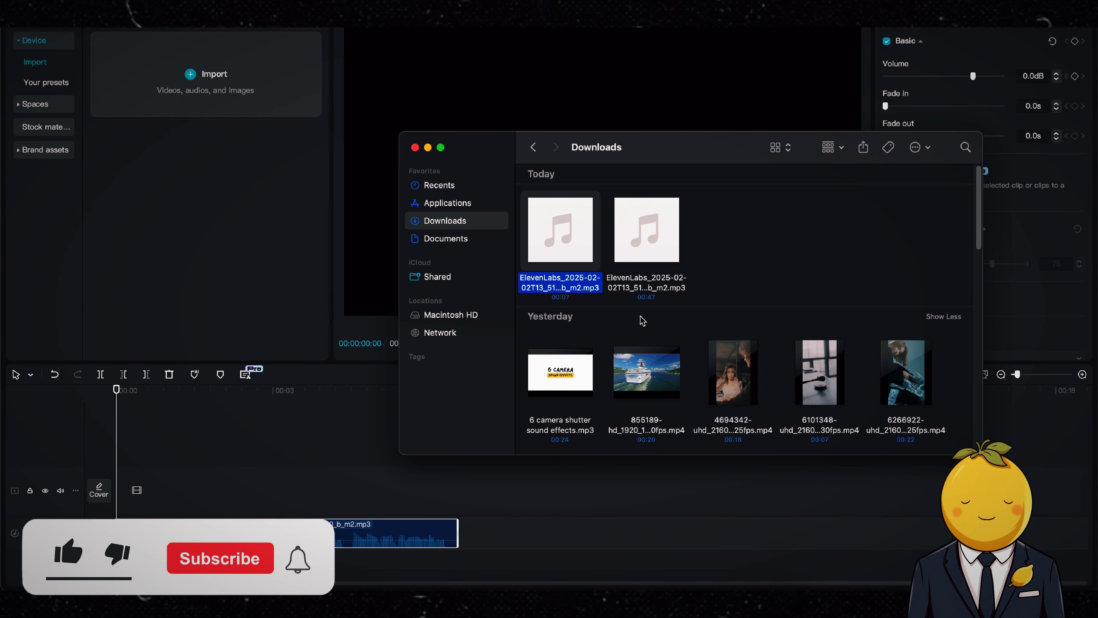
pyautogui.moveTo(645, 229); pyautogui.dragTo(465, 526)
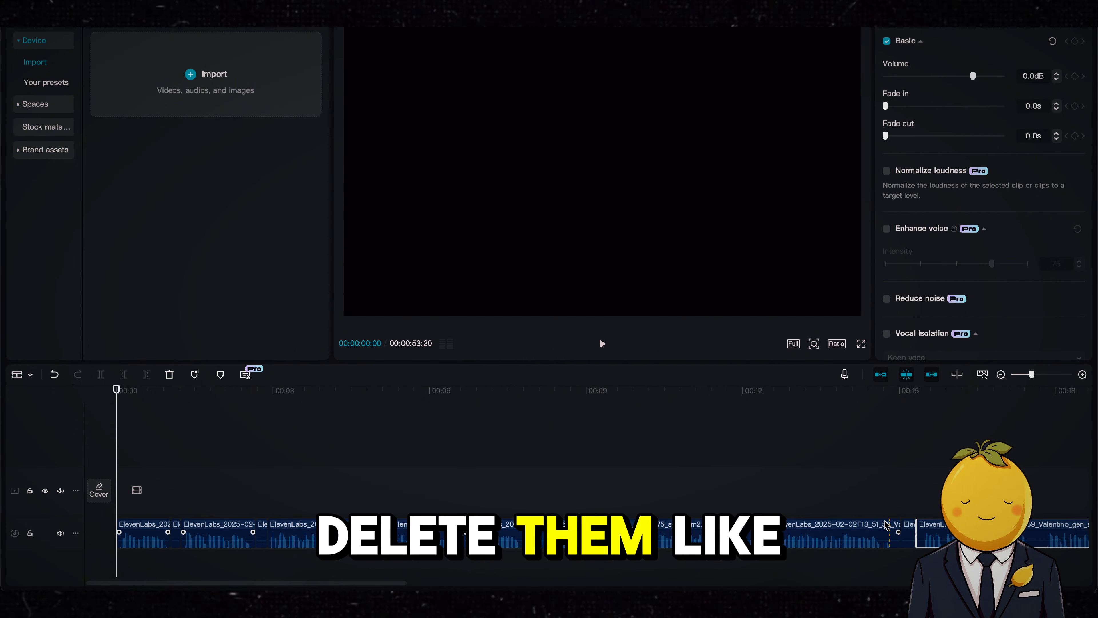
# Step: Work along the narration track and delete the short silent pieces between the spoken passages
pyautogui.hscroll(5, 936, 536)
pyautogui.hscroll(2, 902, 497)
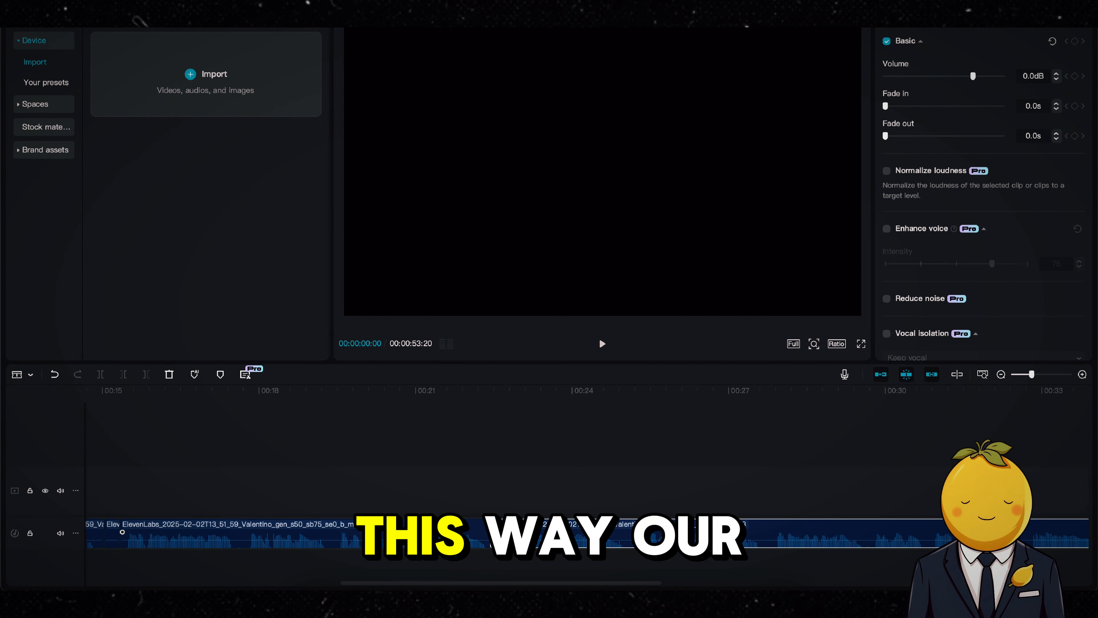
pyautogui.hscroll(1, 768, 517)
pyautogui.hscroll(2, 767, 517)
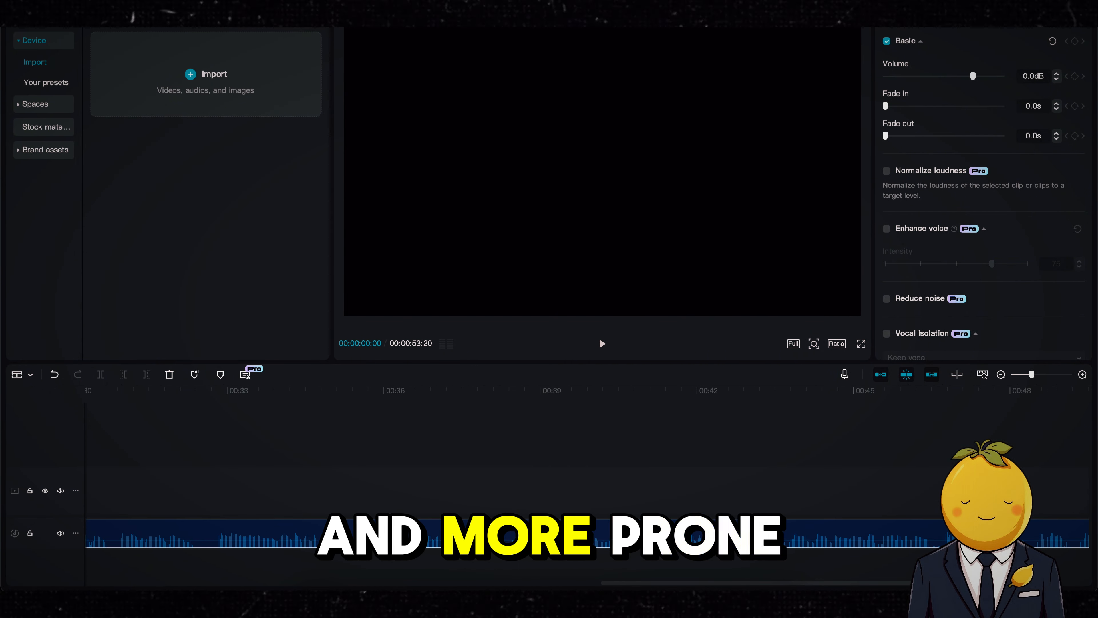
pyautogui.hscroll(4, 738, 508)
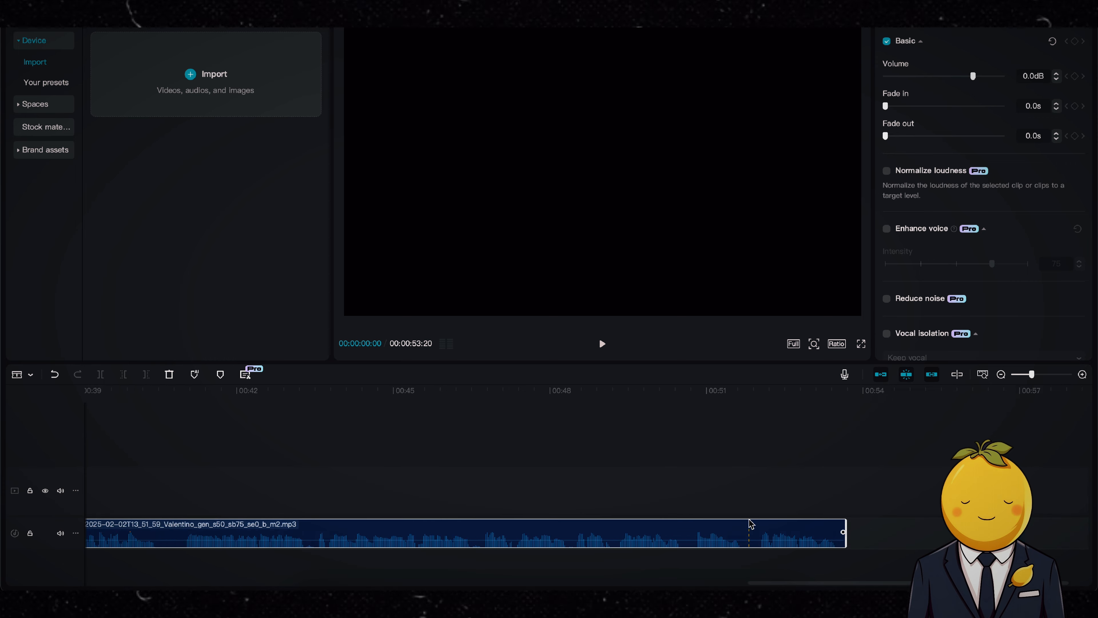
pyautogui.hscroll(-3, 724, 530)
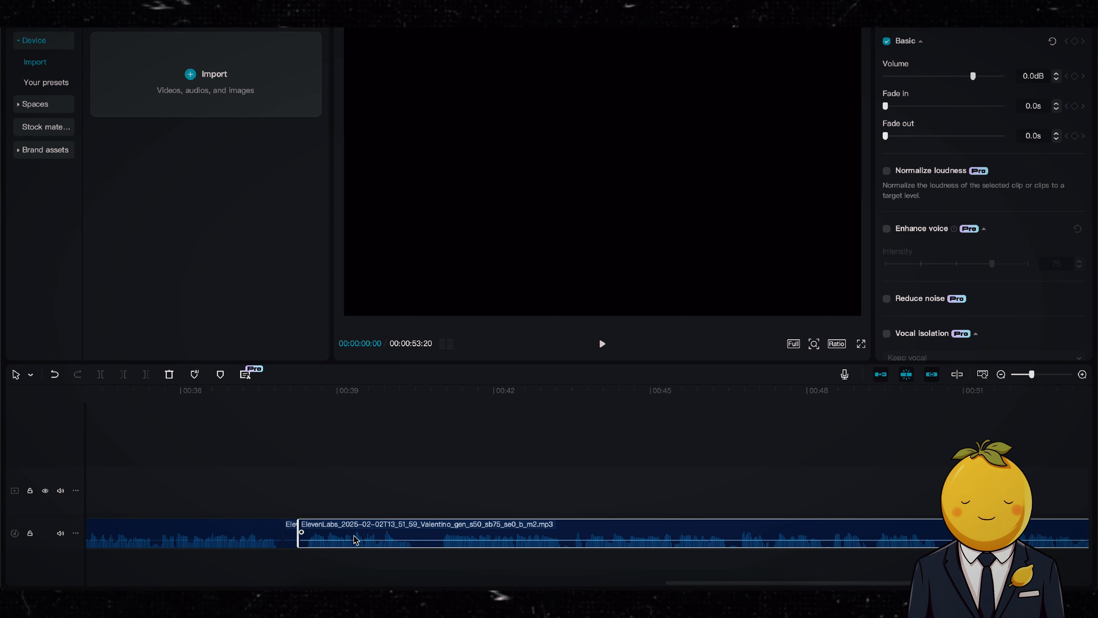
pyautogui.hscroll(-10, 297, 534)
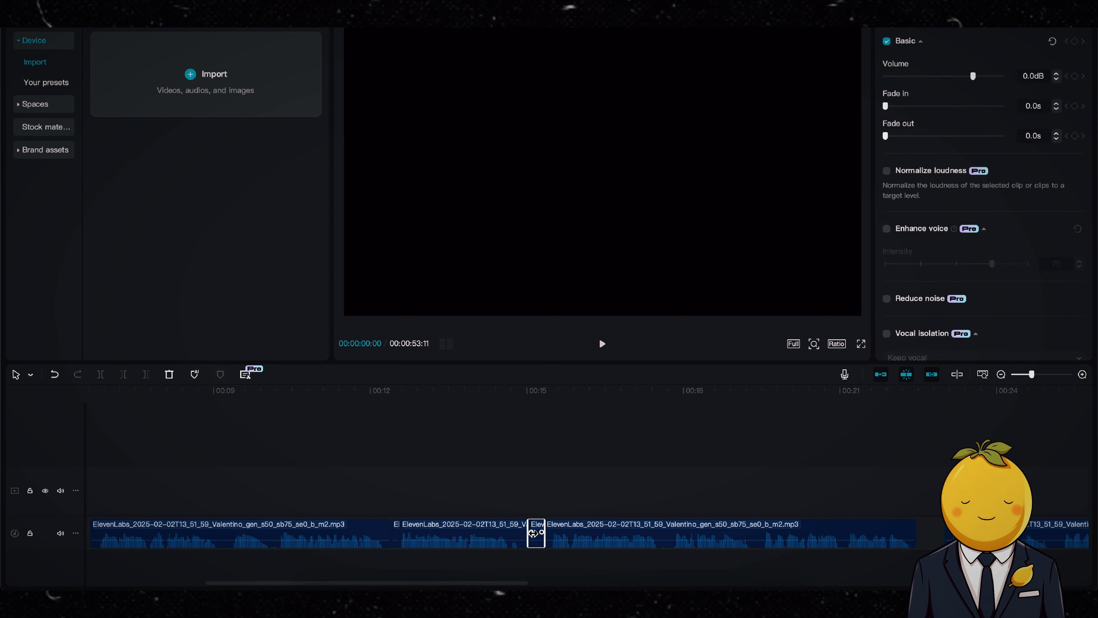
pyautogui.click(298, 532)
pyautogui.scroll(-5, 110, 396)
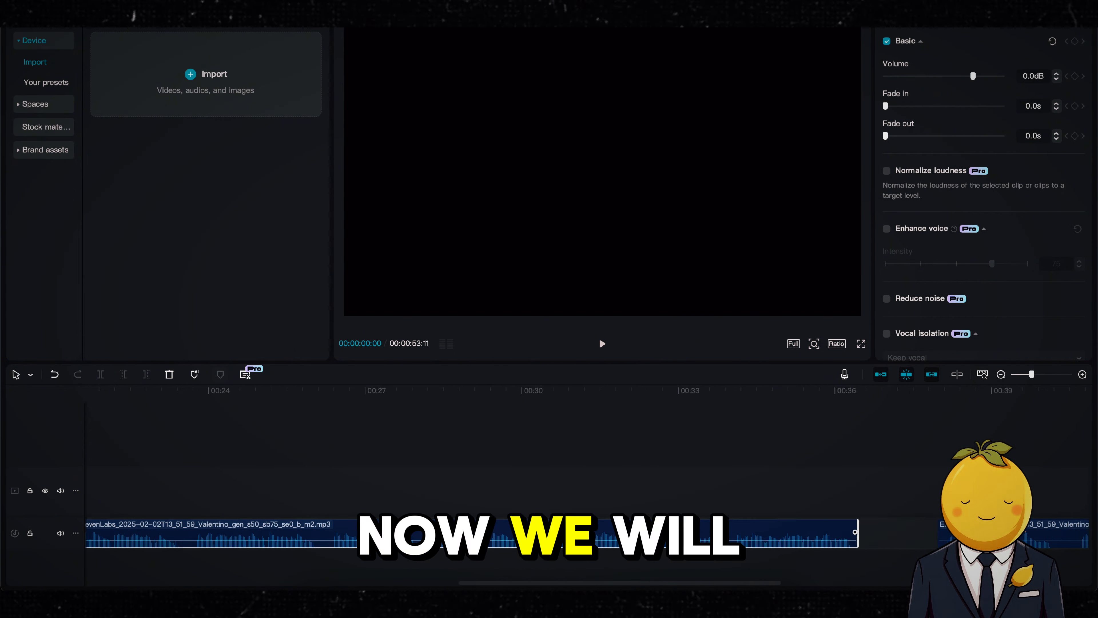
pyautogui.press('space')
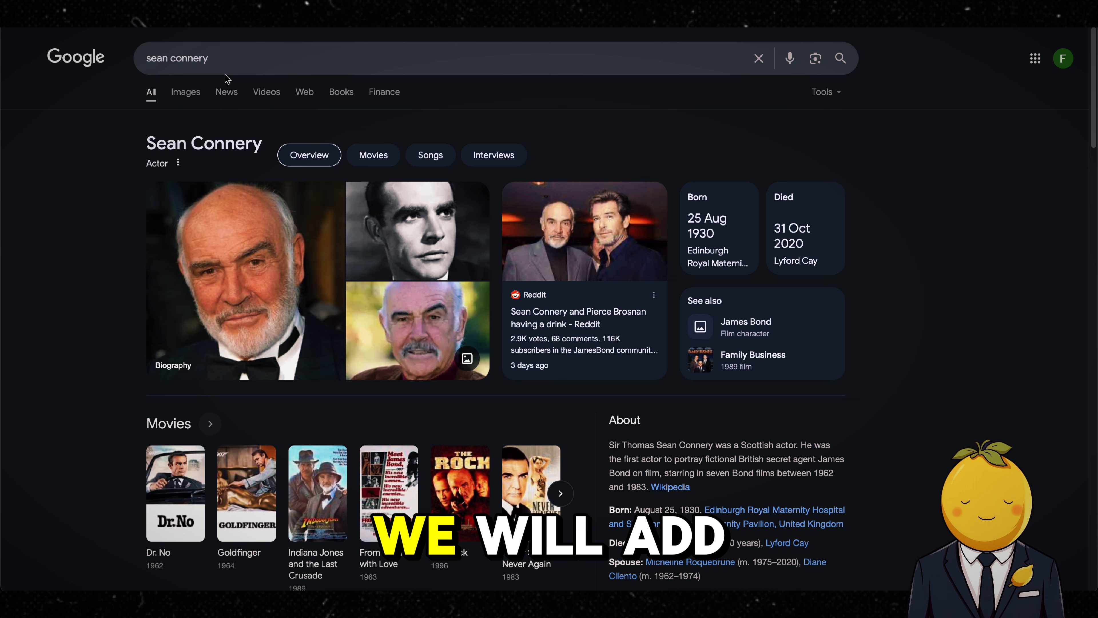
# Step: Switch to Google and search for images of "sean connery james bond"
pyautogui.click(225, 58)
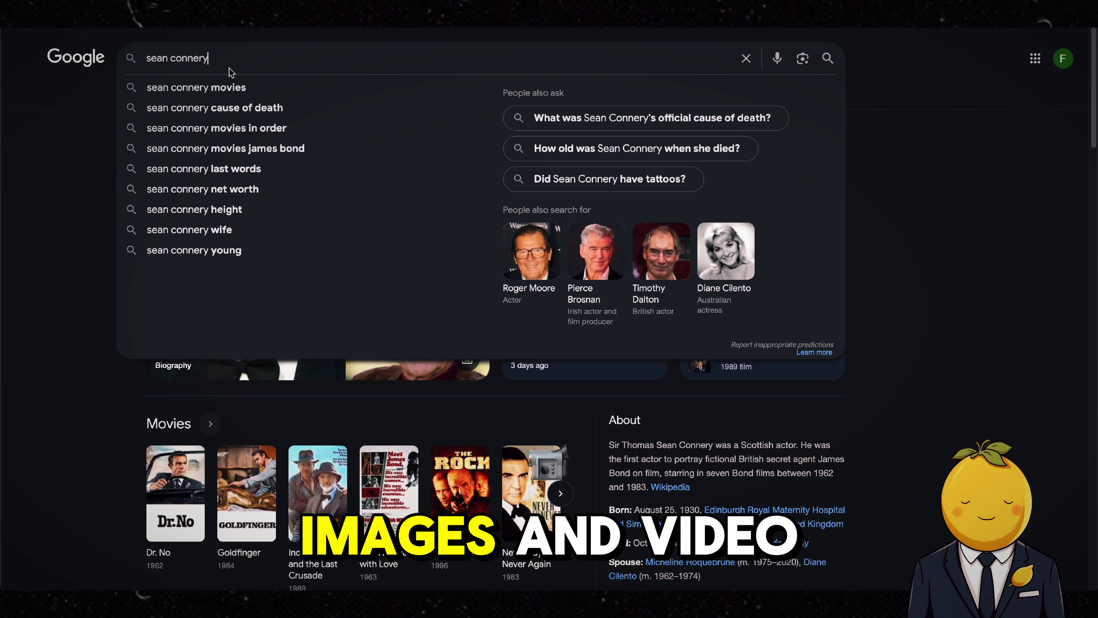
pyautogui.write('james bond')
pyautogui.press('Return')
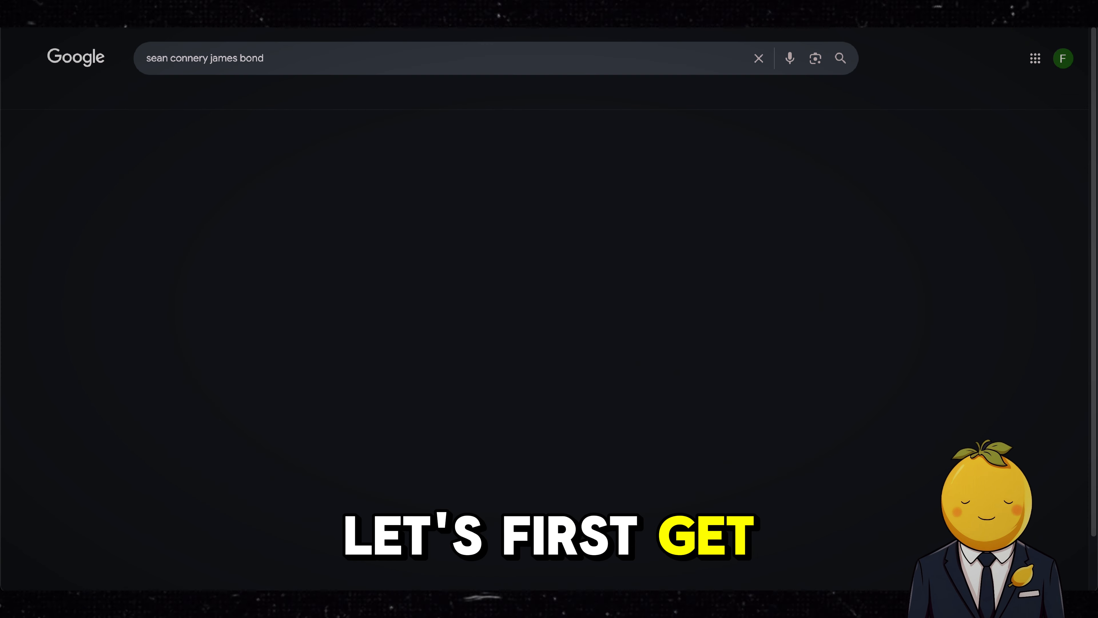
pyautogui.click(186, 92)
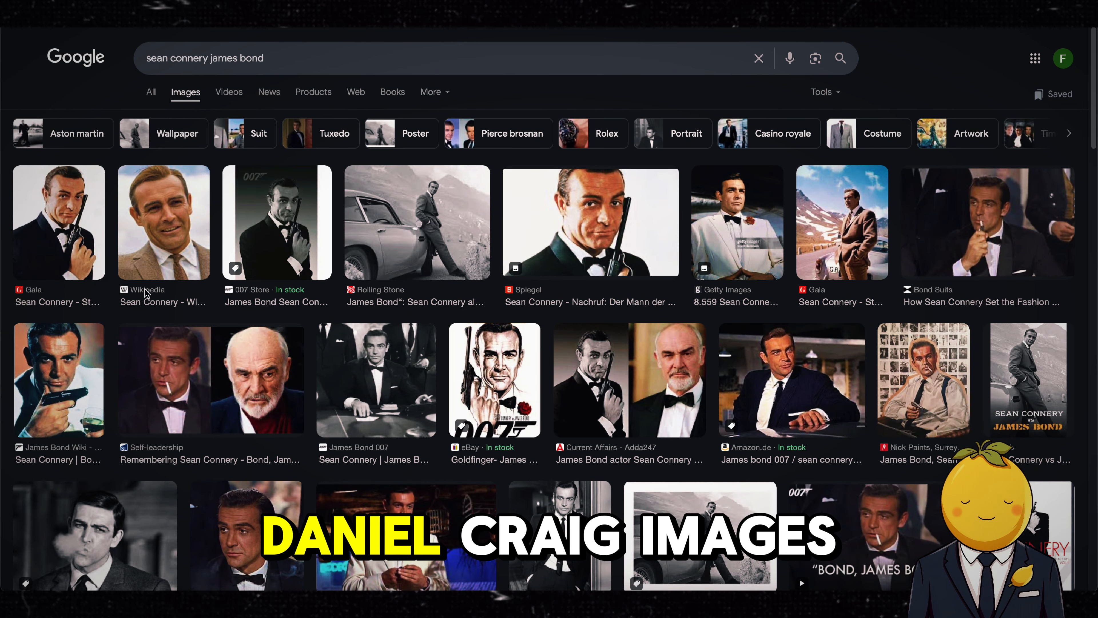
# Step: Pick Sean Connery Bond pictures from the image results and save the photo with the Aston Martin DB5
pyautogui.click(72, 224)
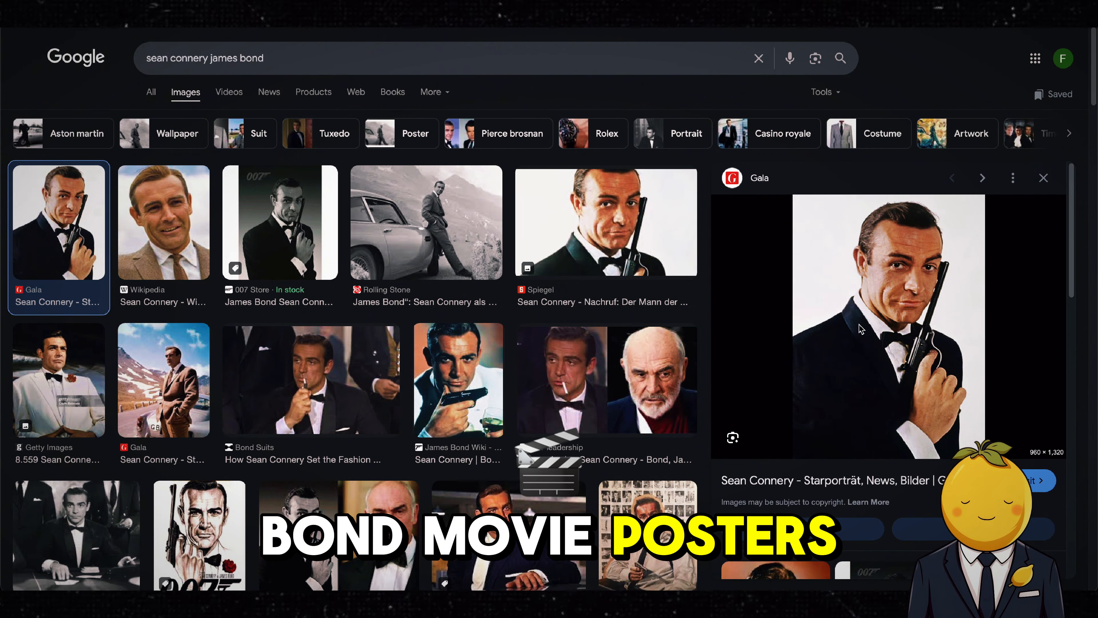
pyautogui.scroll(-6, 366, 352)
pyautogui.click(368, 359)
pyautogui.rightClick(886, 229)
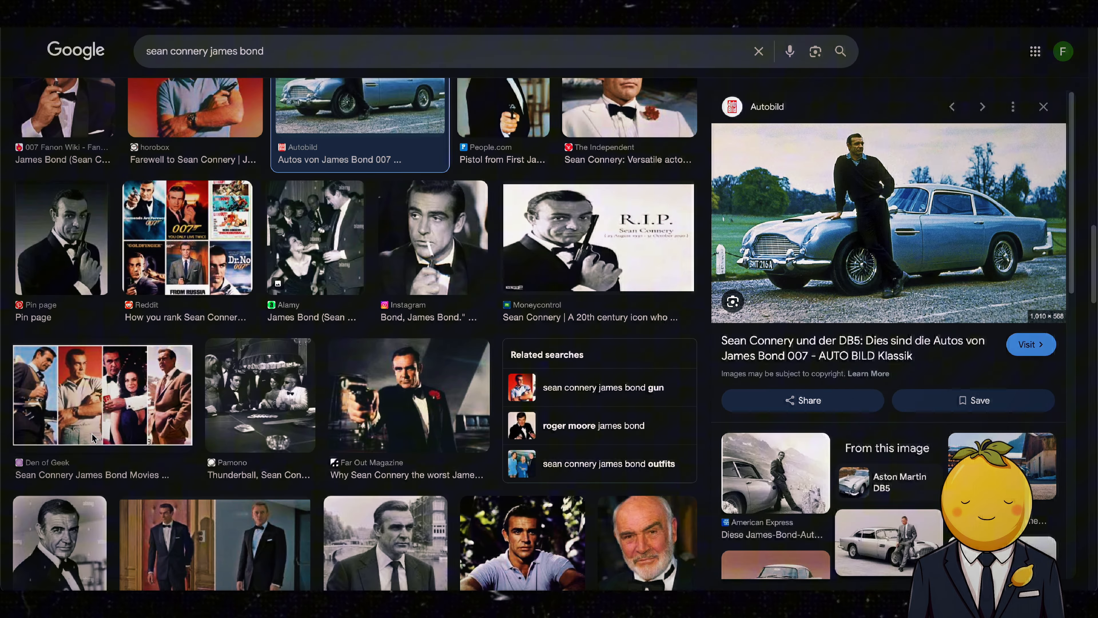
pyautogui.scroll(-3, 355, 346)
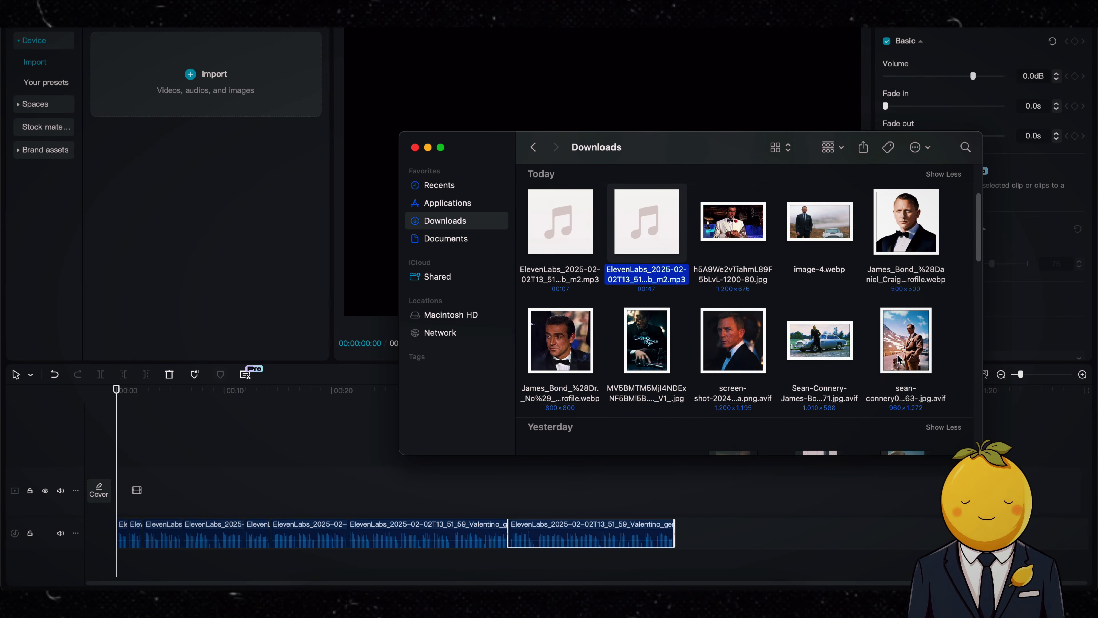
# Step: In CapCut, add the downloaded Bond photos and movie posters from Downloads to the timeline above the narration
pyautogui.keyDown('super'); pyautogui.click(906, 230); pyautogui.keyUp('super')
pyautogui.keyDown('super'); pyautogui.click(820, 230); pyautogui.keyUp('super')
pyautogui.keyDown('super'); pyautogui.click(735, 232); pyautogui.keyUp('super')
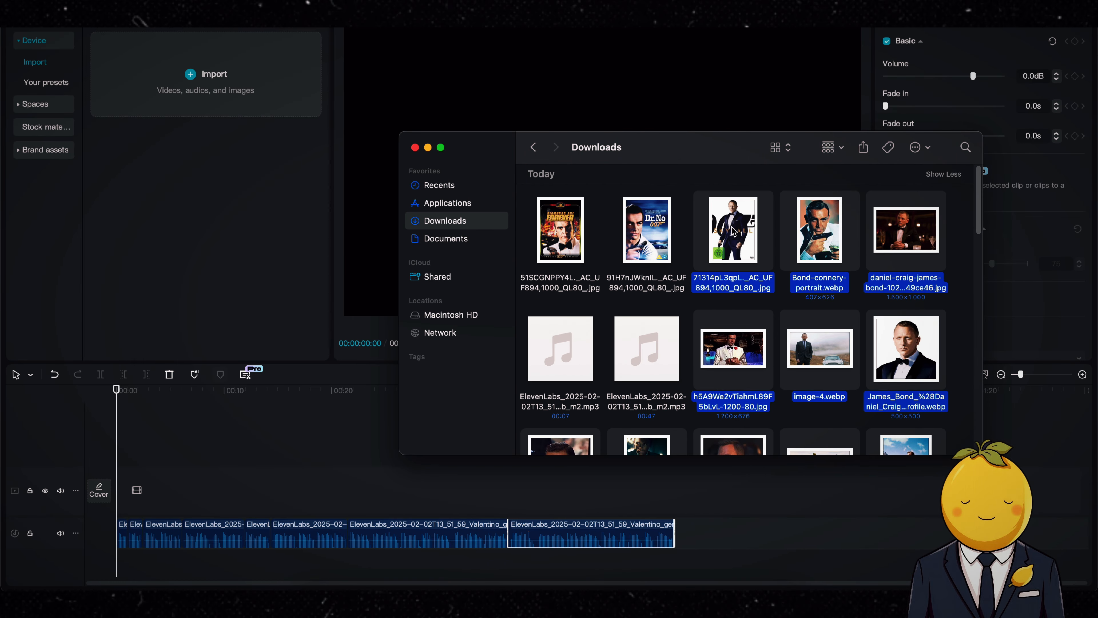
pyautogui.keyDown('super'); pyautogui.click(662, 238); pyautogui.keyUp('super')
pyautogui.keyDown('super'); pyautogui.click(560, 230); pyautogui.keyUp('super')
pyautogui.moveTo(560, 230); pyautogui.dragTo(205, 491)
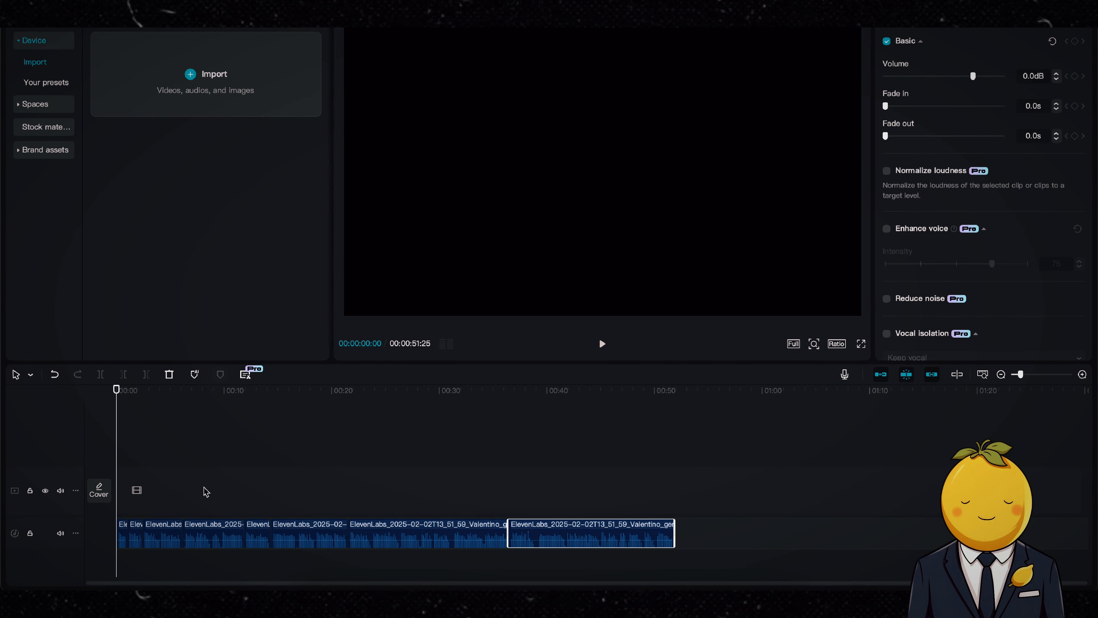
# Step: Preview the opening seconds of the video and place the image clips on the main track
pyautogui.press('space')
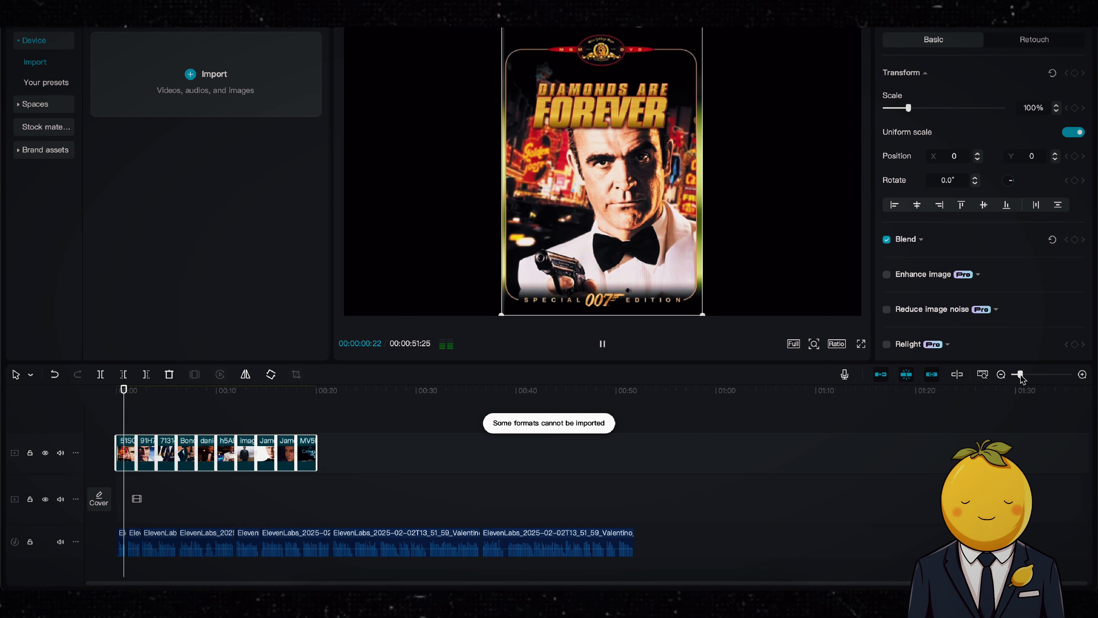
pyautogui.moveTo(1021, 375); pyautogui.dragTo(1031, 382)
pyautogui.hscroll(-2, 173, 454)
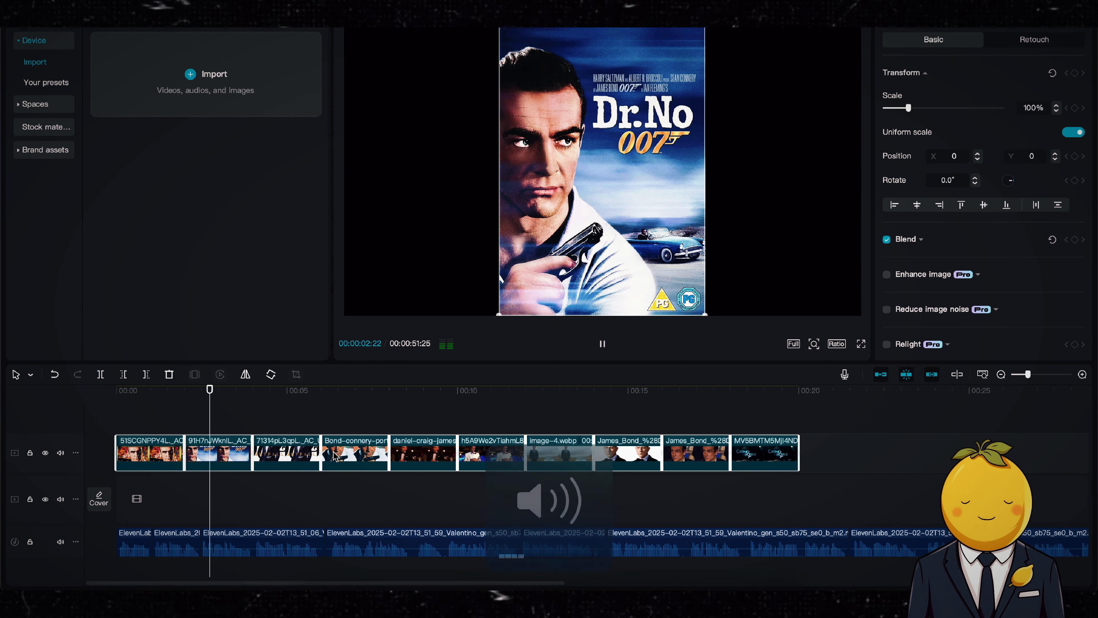
pyautogui.press('space')
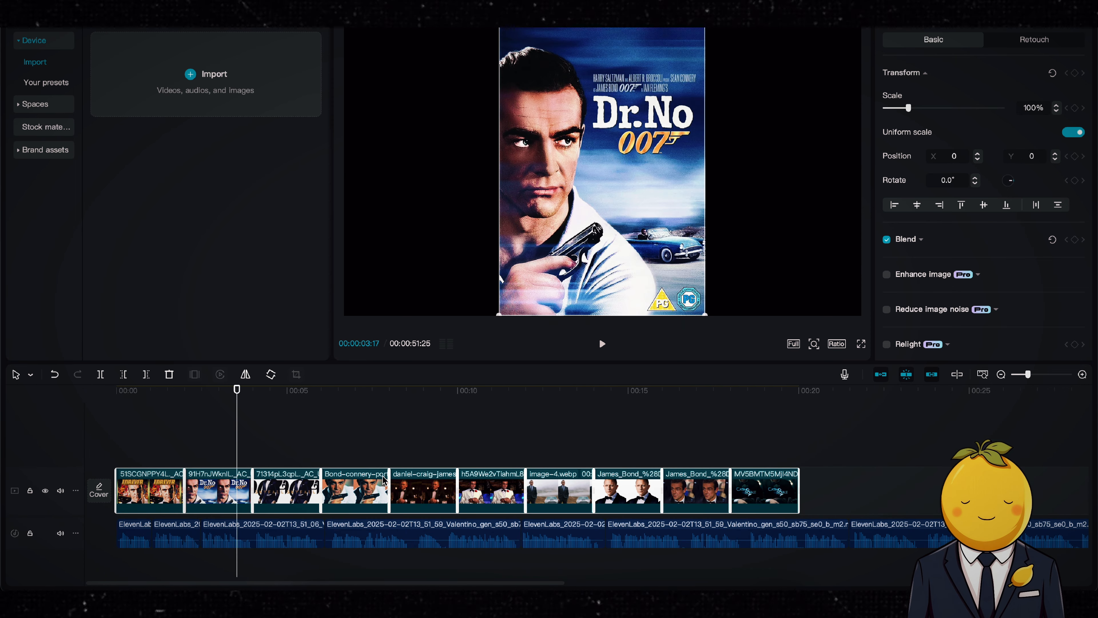
# Step: Turn off the main track magnet and shift all image clips to start at about 10.5 seconds
pyautogui.moveTo(430, 476); pyautogui.dragTo(778, 479)
pyautogui.moveTo(283, 480); pyautogui.dragTo(647, 479)
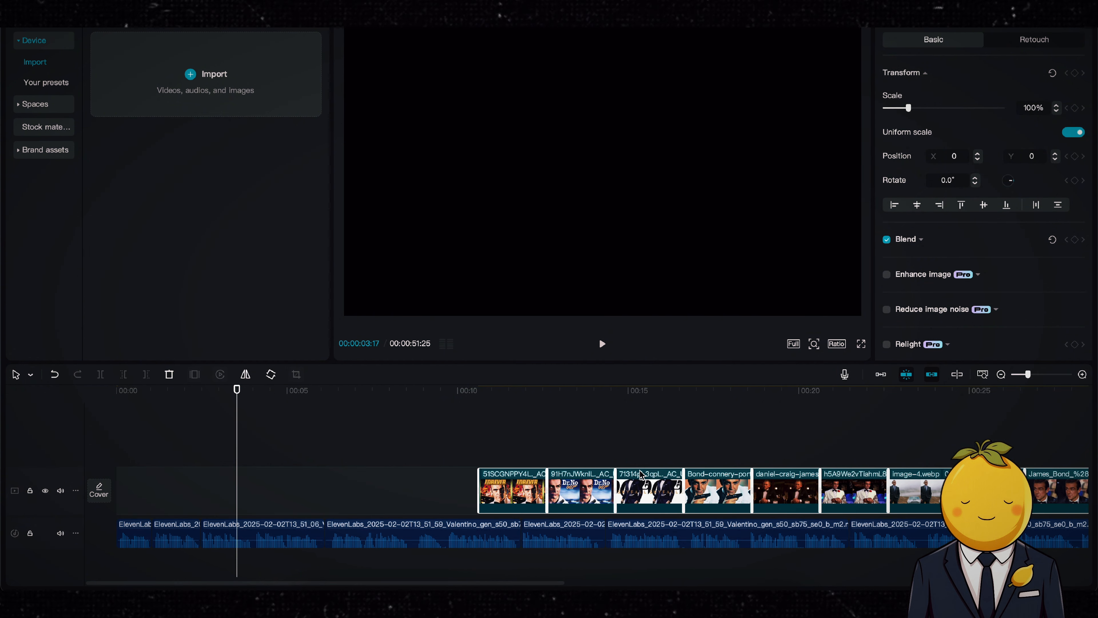
# Step: Place the Sean Connery portrait at the start of the main track and shorten it to about one second
pyautogui.click(606, 416)
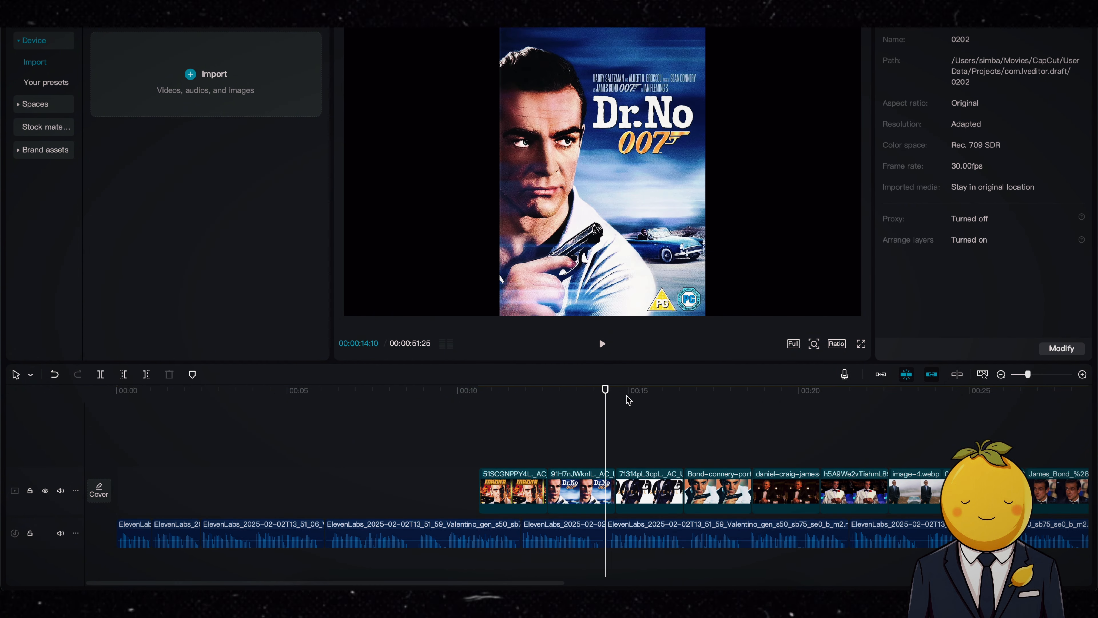
pyautogui.moveTo(628, 398); pyautogui.dragTo(1051, 408)
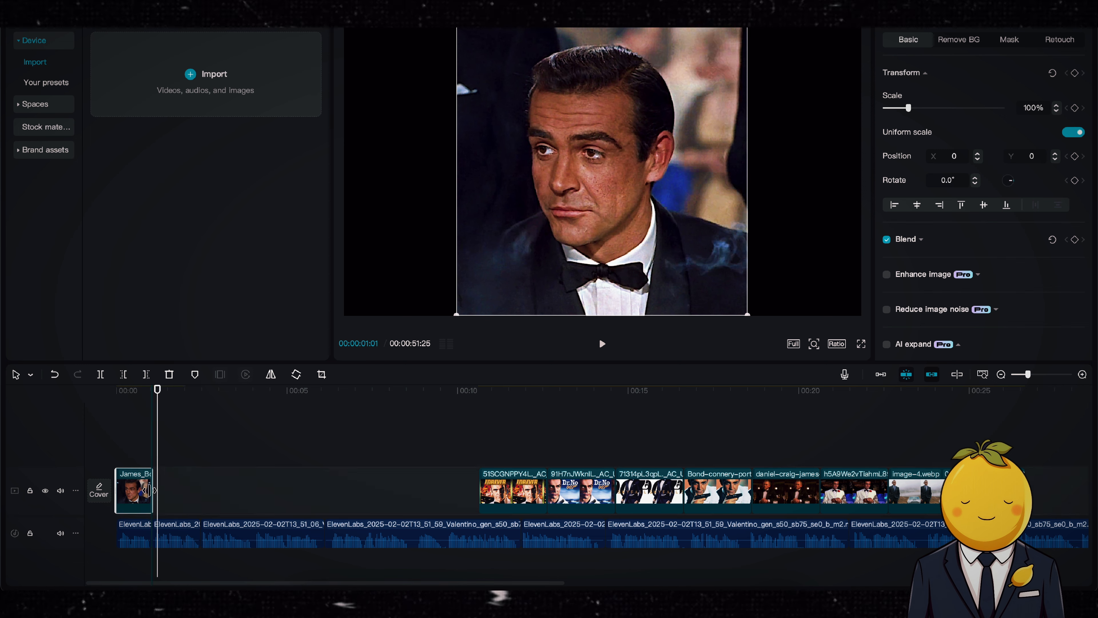
pyautogui.press('space')
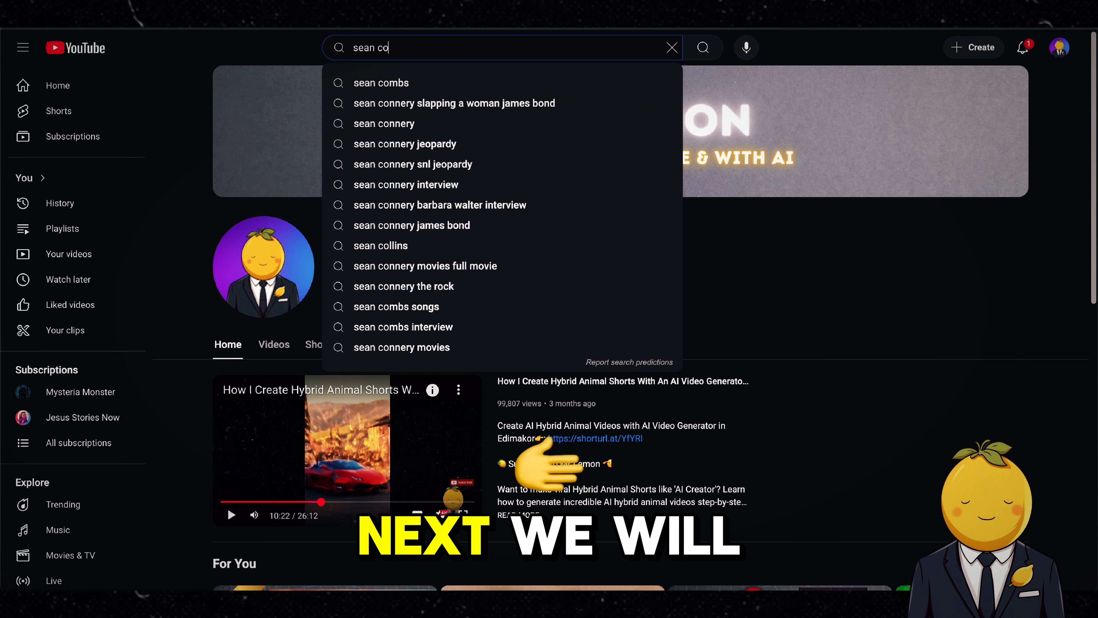
# Step: On YouTube, search for "sean connery james bond scene" and refine the query to "sean connery james bond best scene"
pyautogui.write('nnery james bond scene')
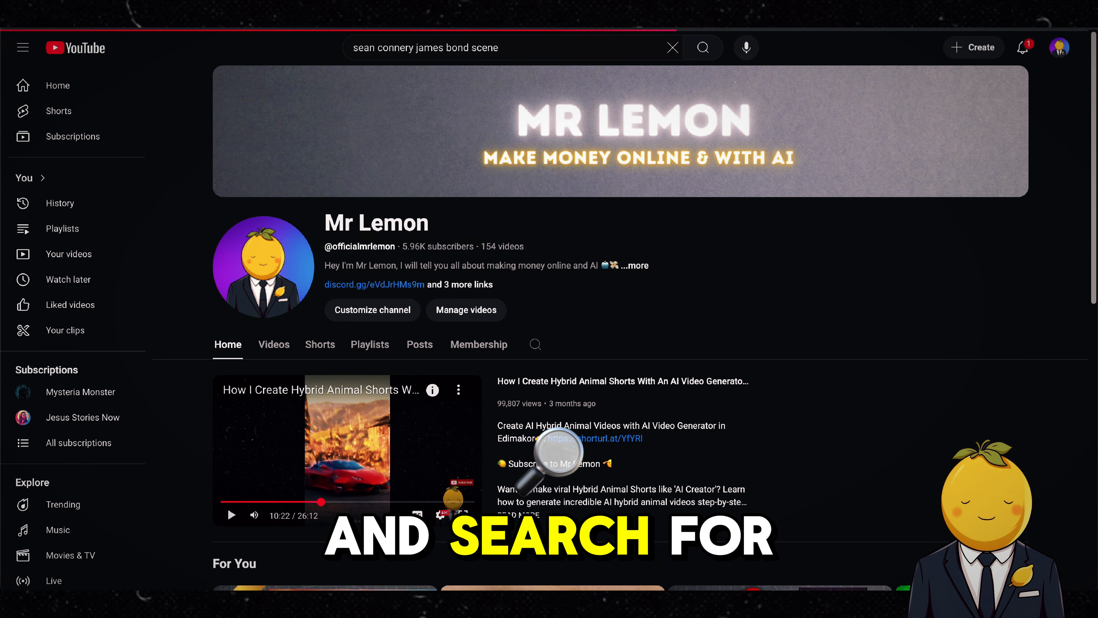
pyautogui.click(478, 53)
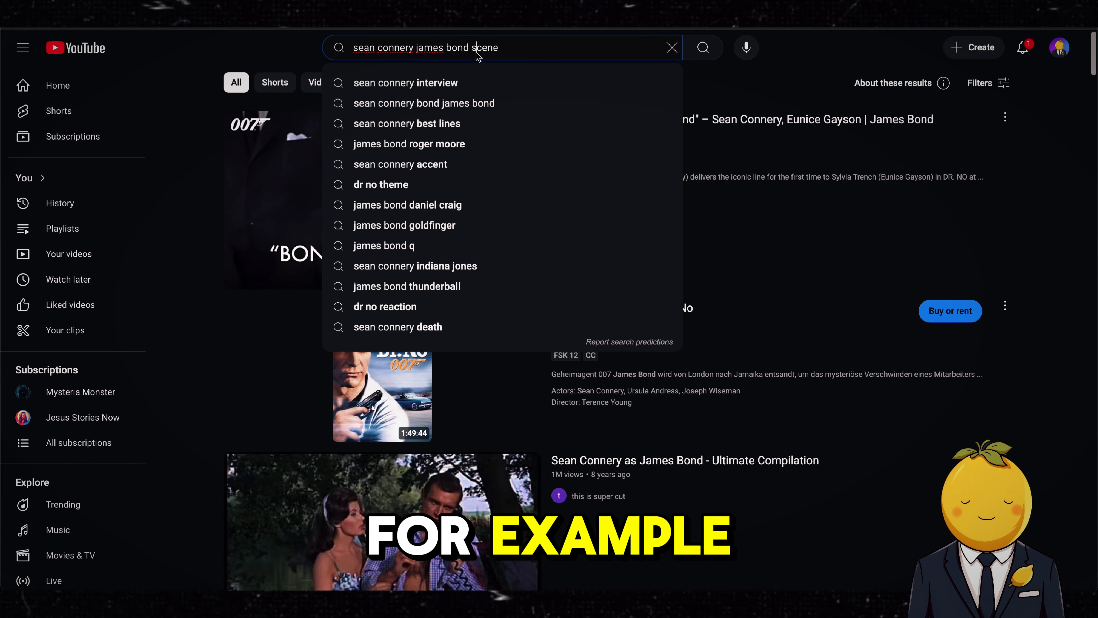
pyautogui.write('best')
pyautogui.press('Return')
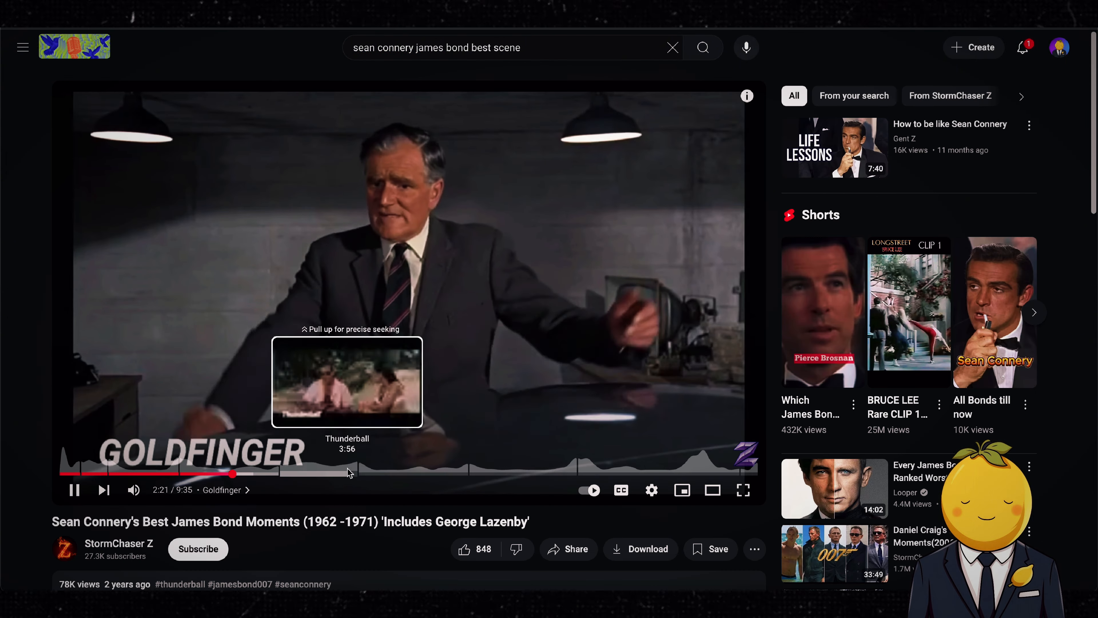
# Step: Check the compilation's Thunderball section and download the Sean Connery video as a 720p 50fps MP4 in 4K Video Downloader
pyautogui.click(349, 473)
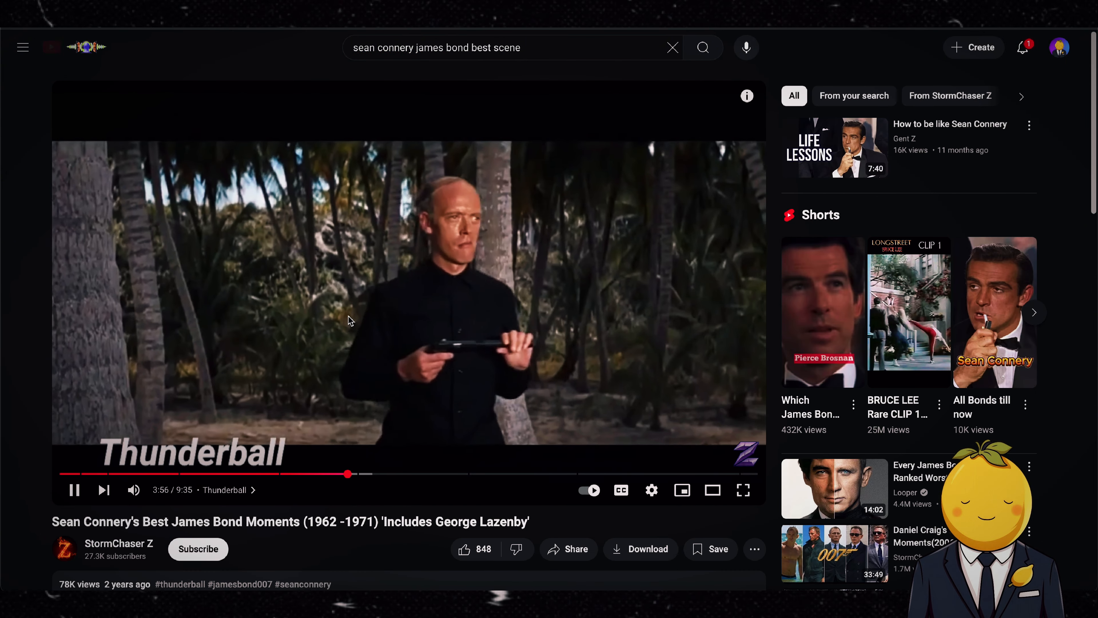
pyautogui.press('space')
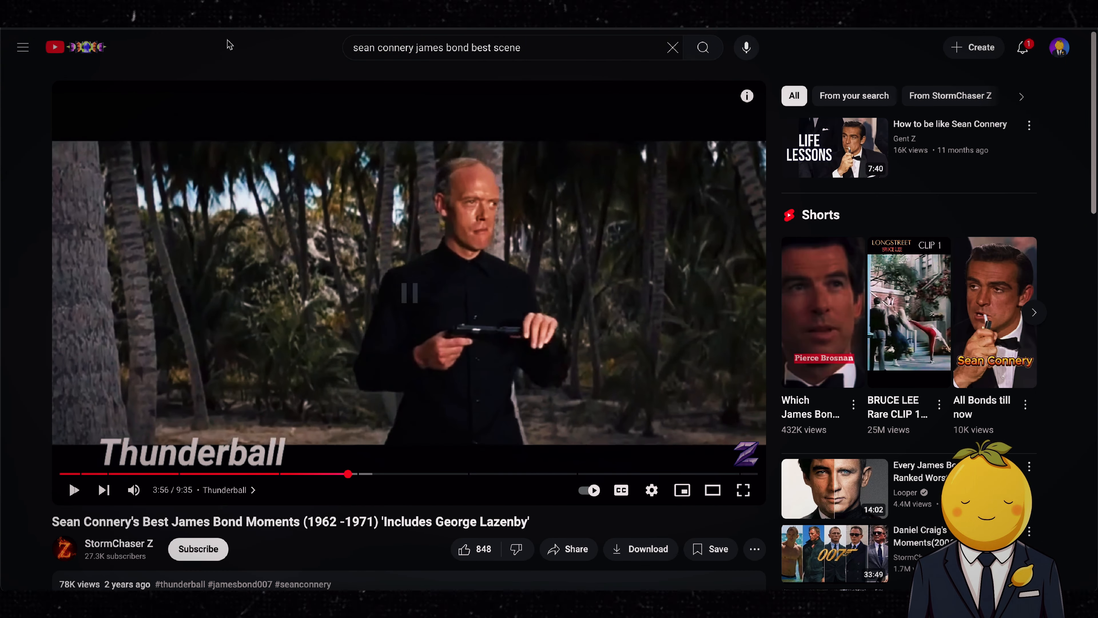
pyautogui.rightClick(227, 57)
pyautogui.click(287, 116)
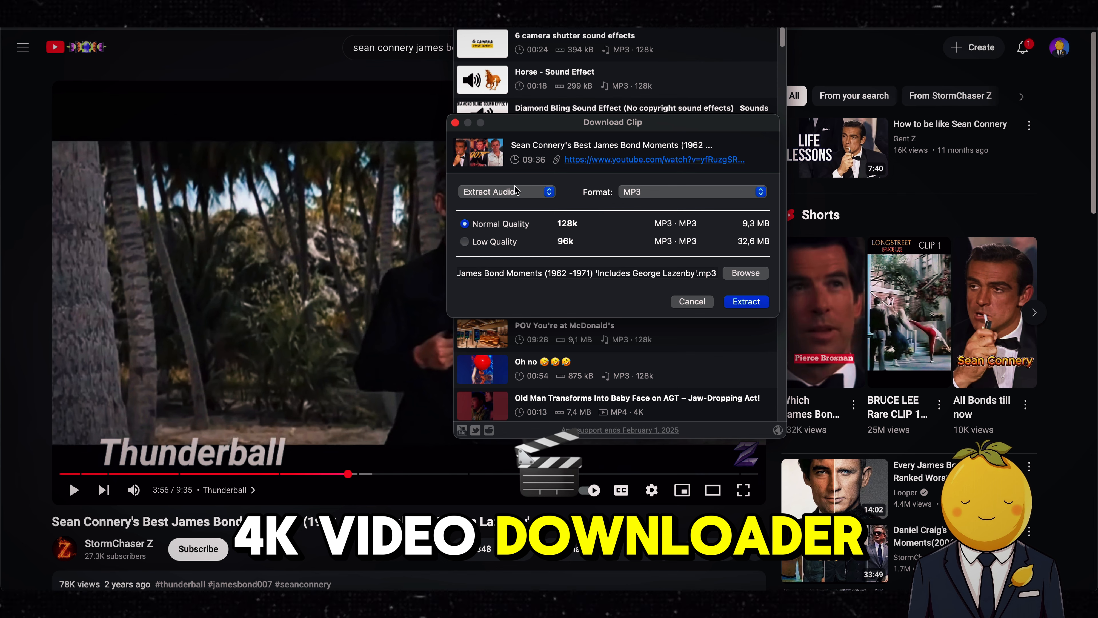
pyautogui.click(515, 190)
pyautogui.click(508, 177)
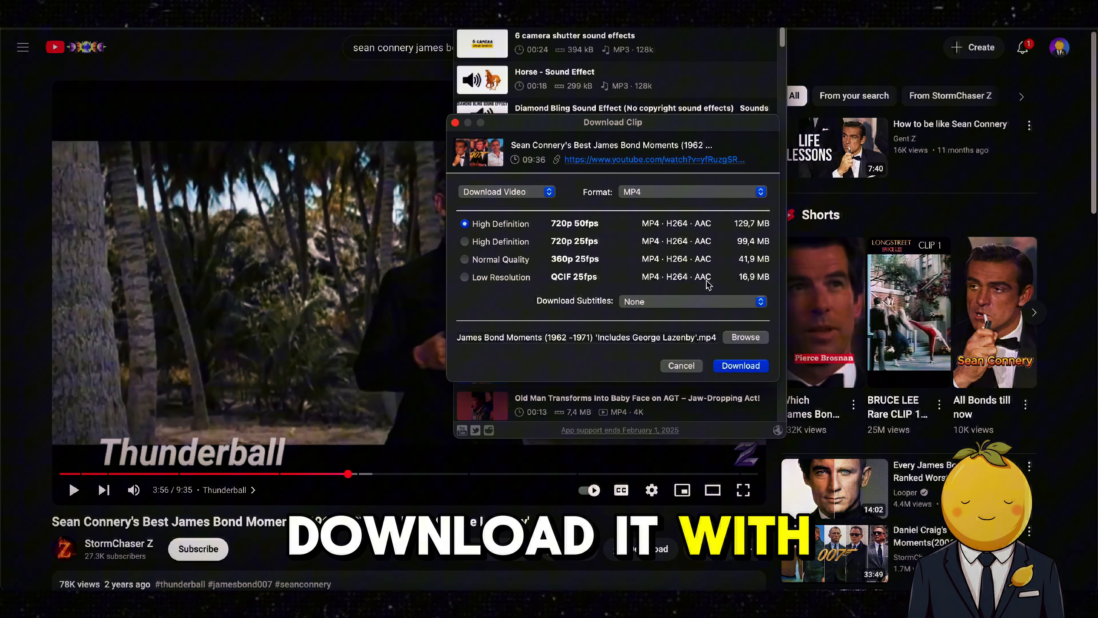
pyautogui.click(727, 371)
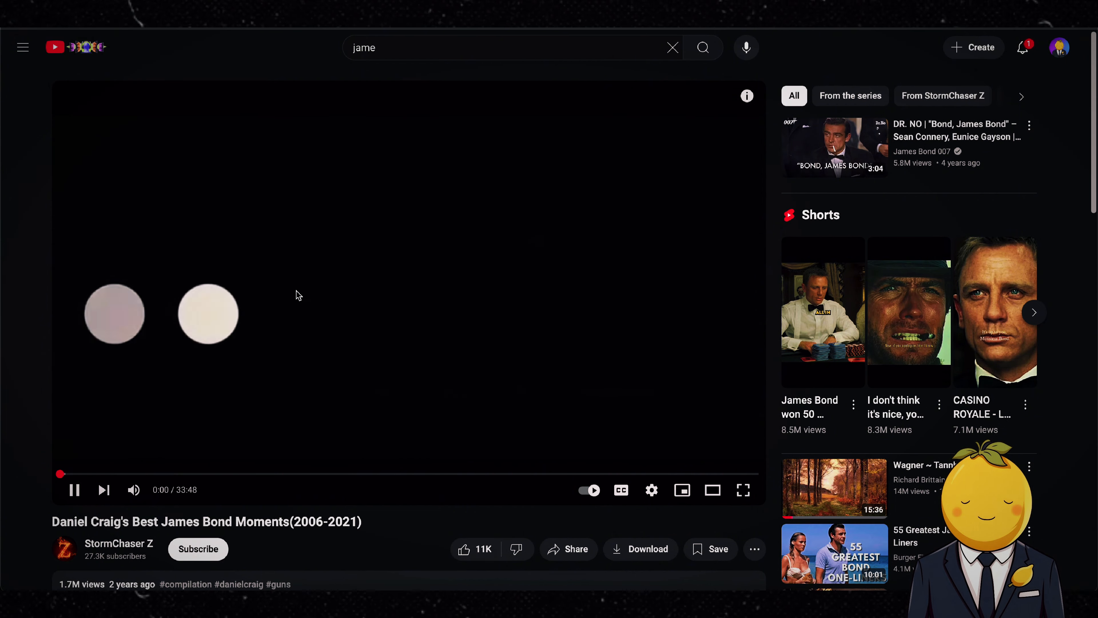
# Step: Copy the link of "Daniel Craig's Best James Bond Moments(2006-2021)" and download the video as a 720p 50fps MP4
pyautogui.rightClick(247, 28)
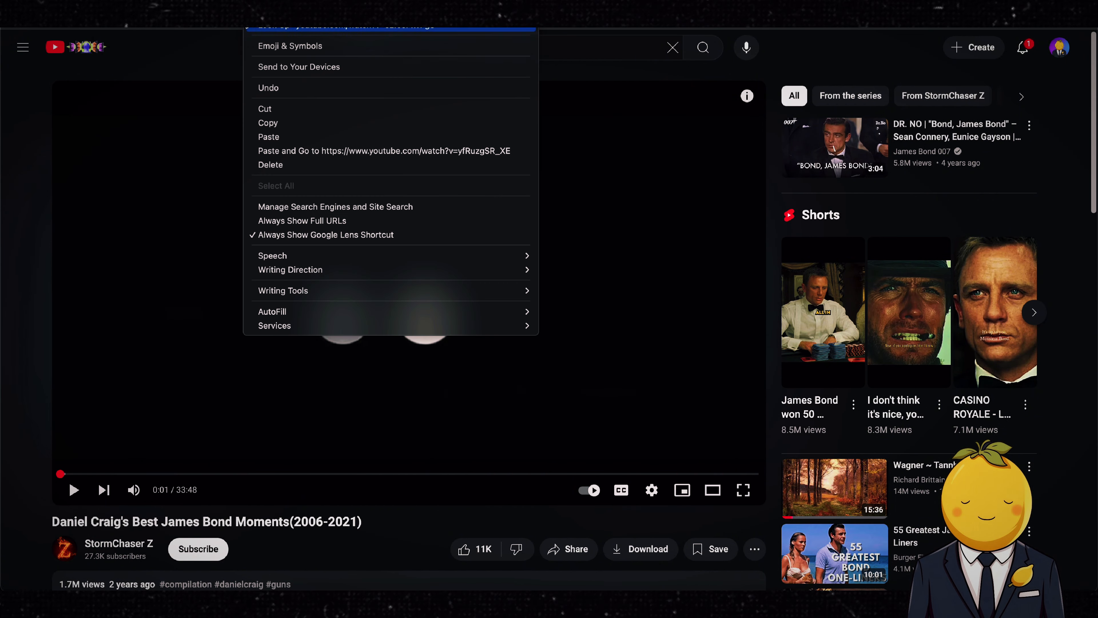
pyautogui.click(294, 122)
pyautogui.click(723, 578)
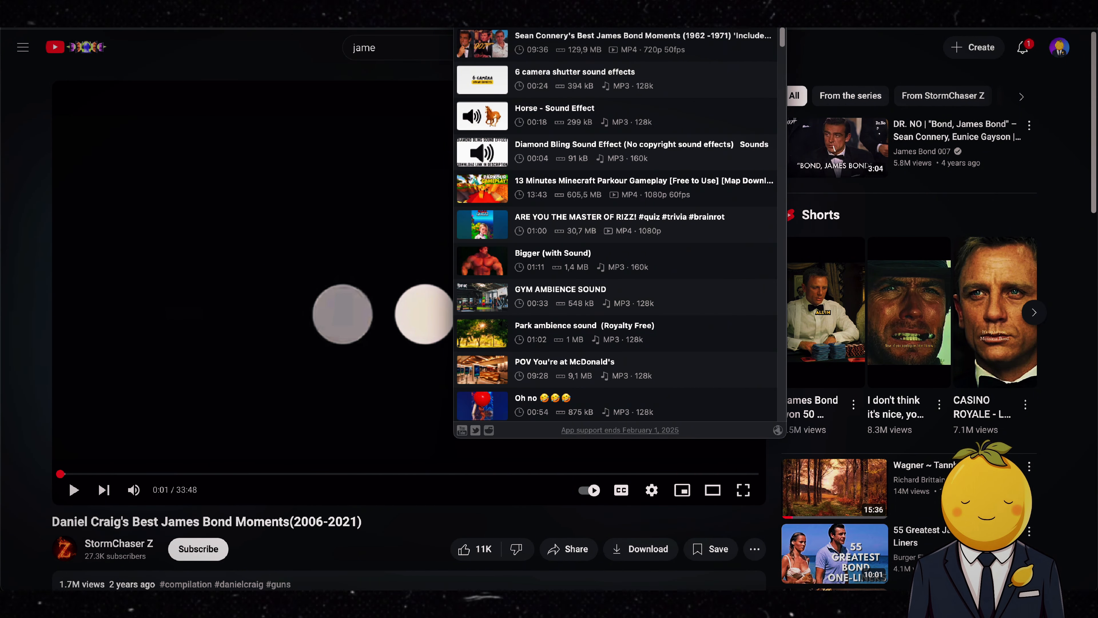
pyautogui.press('super+v')
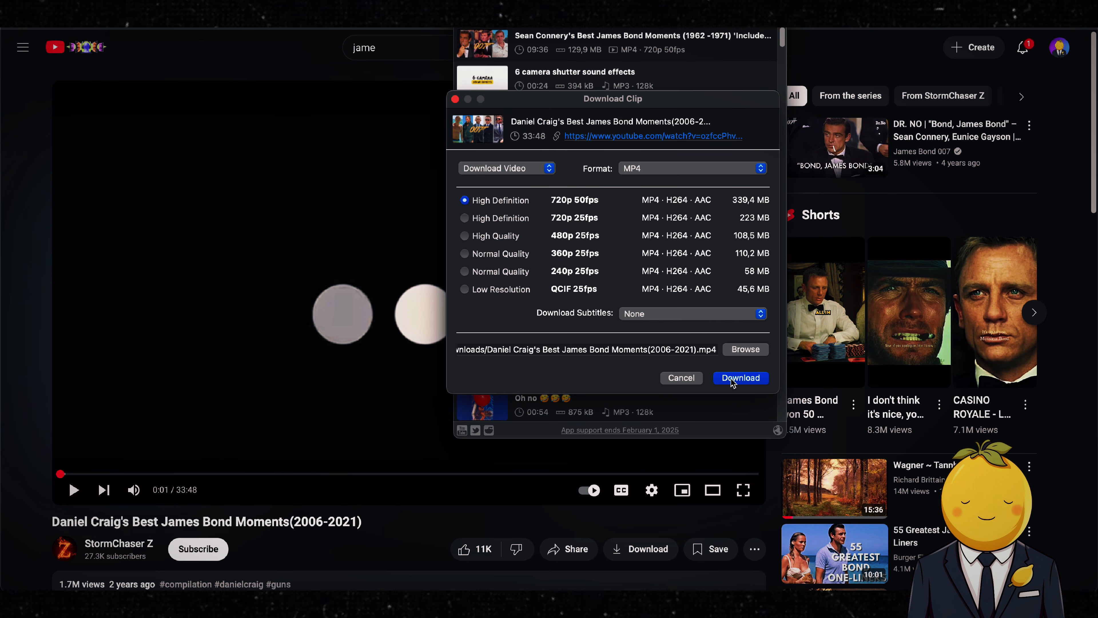
pyautogui.click(741, 378)
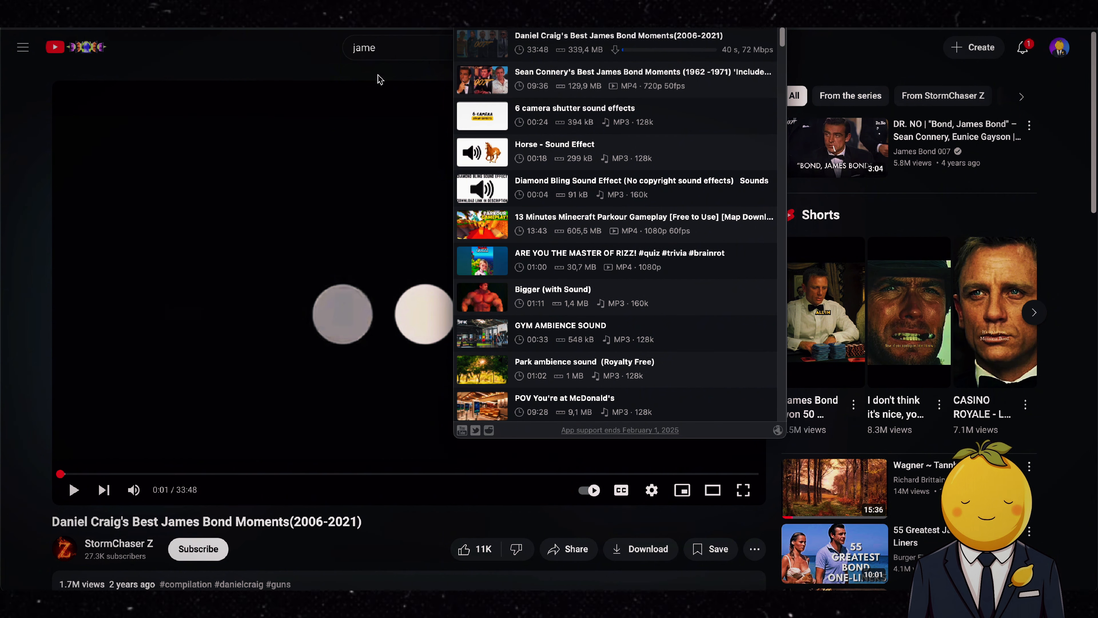
# Step: Search YouTube for "james bond intro" and skim the No Time To Die official gunbarrel sequence
pyautogui.click(384, 51)
pyautogui.write('james bon')
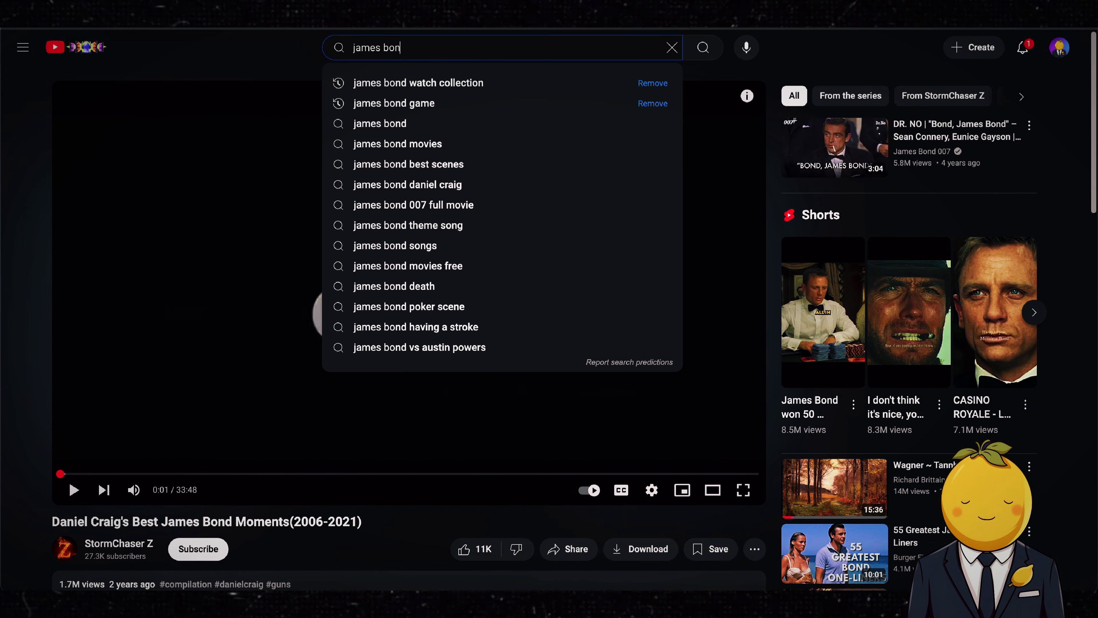
pyautogui.write('d intro')
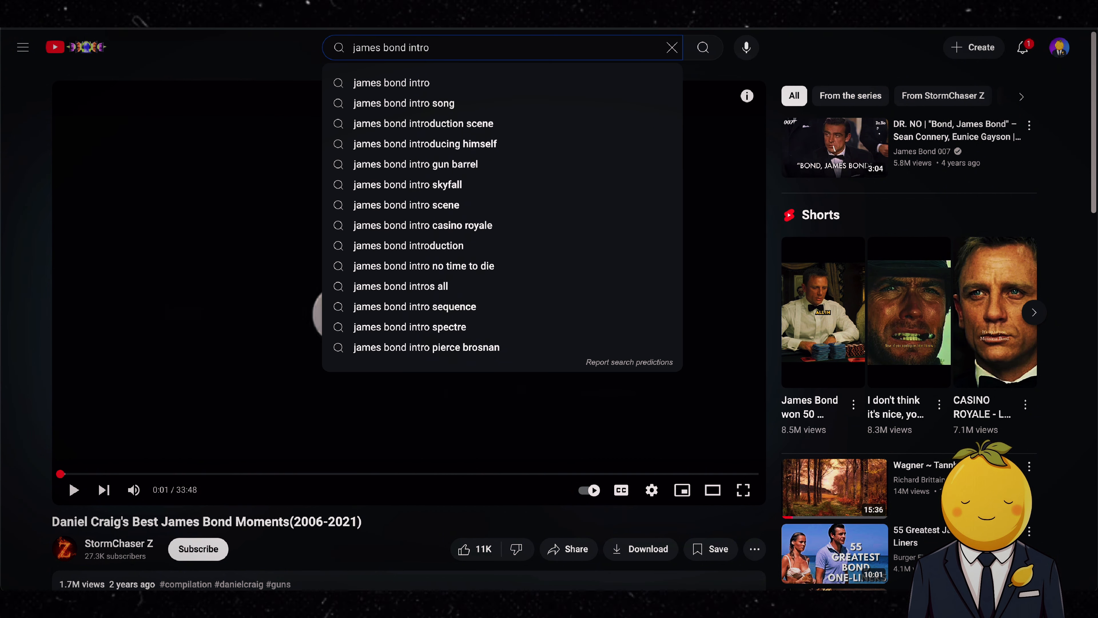
pyautogui.press('Return')
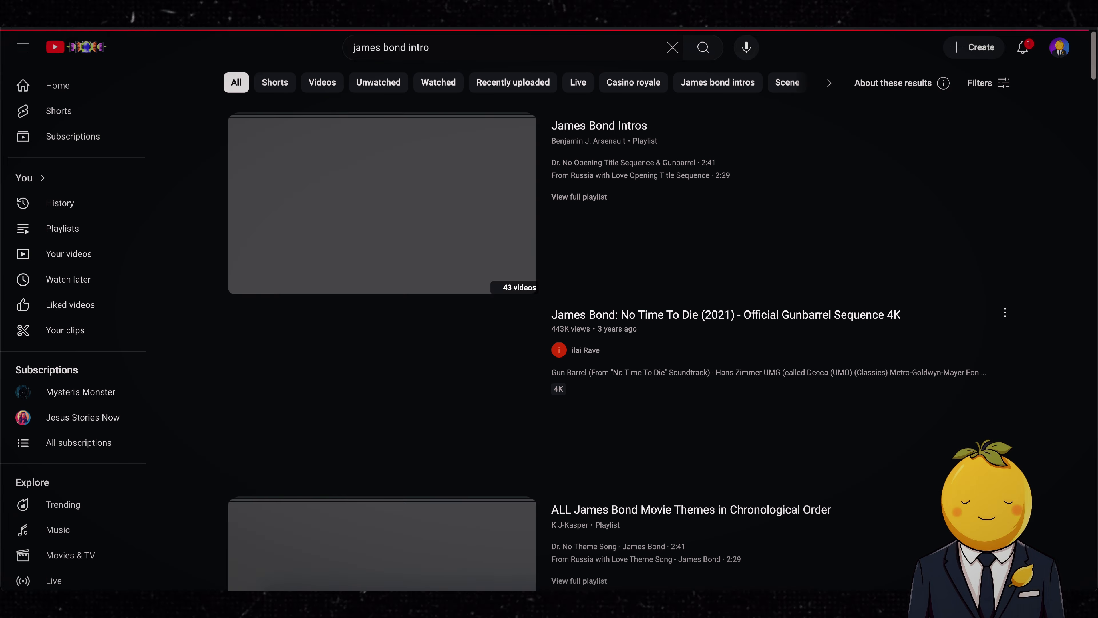
pyautogui.scroll(-2, 380, 303)
pyautogui.click(380, 328)
pyautogui.click(426, 475)
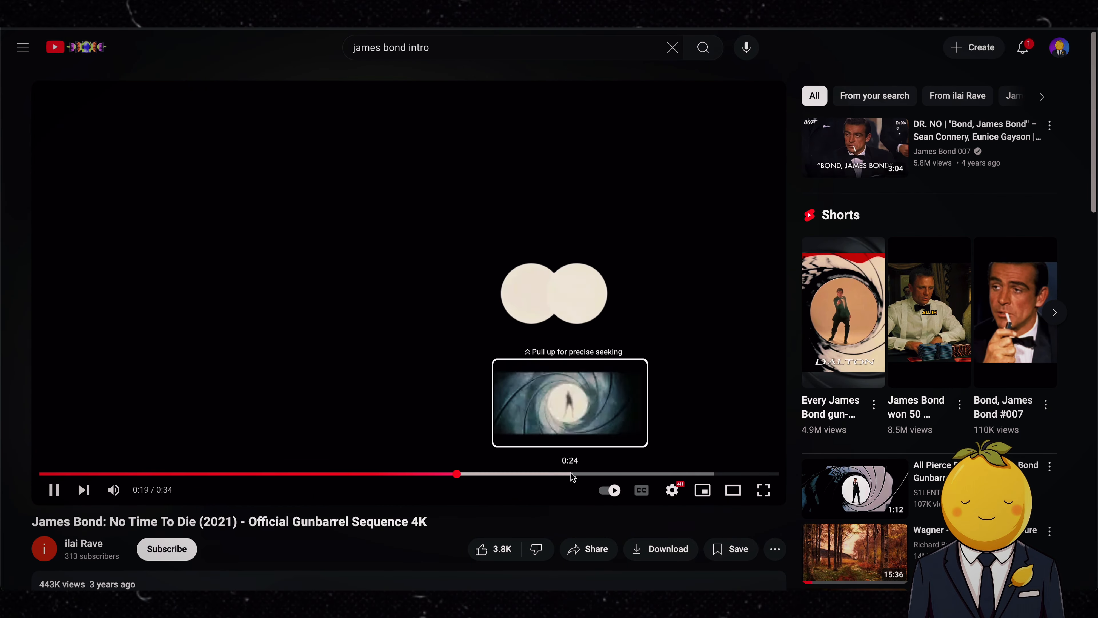
pyautogui.click(444, 362)
# Step: Copy the link of the No Time To Die gunbarrel sequence and download the video in 4K Video Downloader
pyautogui.rightClick(233, 14)
pyautogui.click(282, 118)
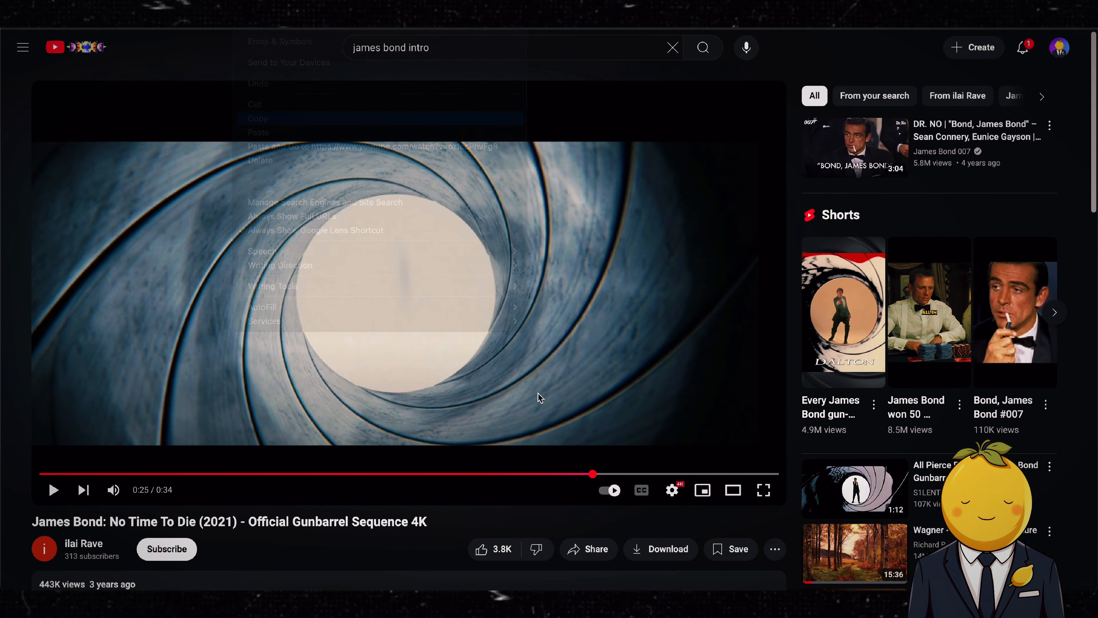
pyautogui.press('super+v')
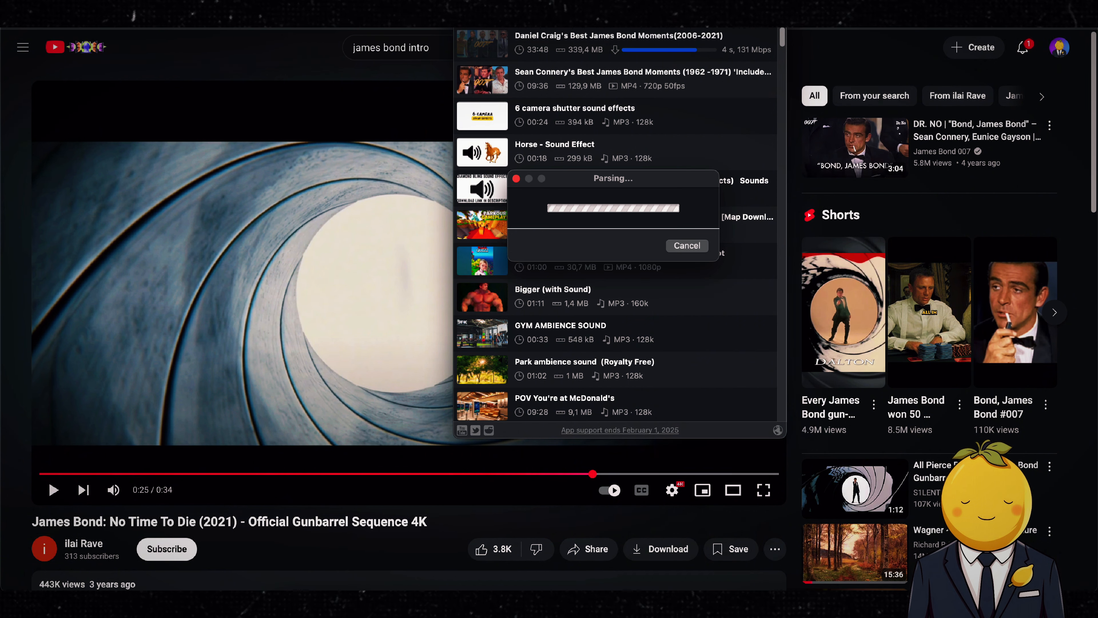
pyautogui.click(756, 344)
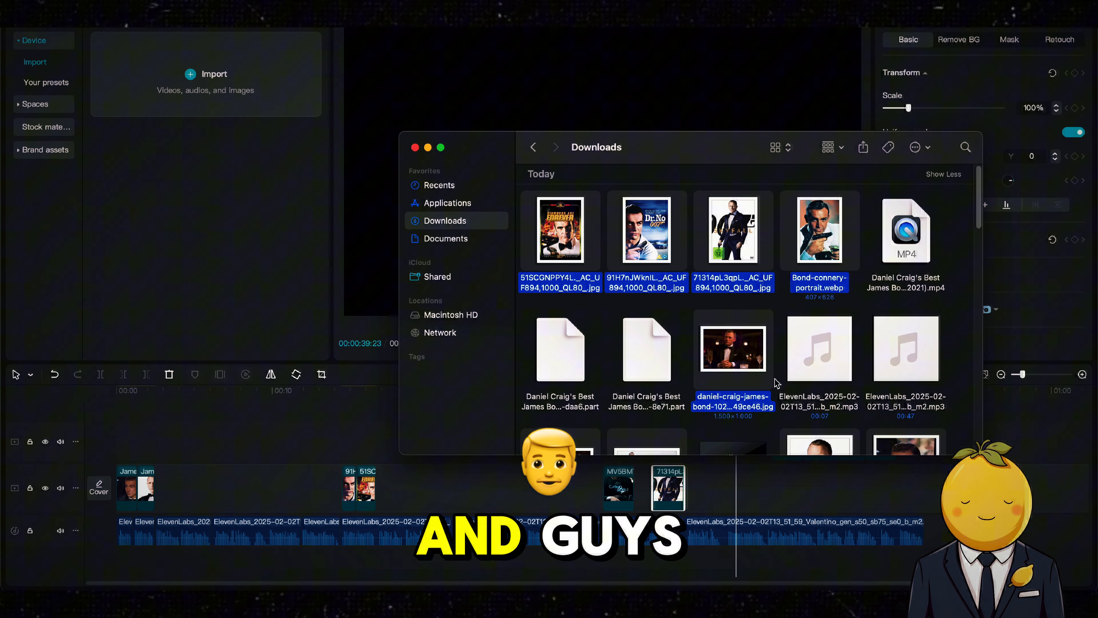
# Step: In CapCut, add the Sean Connery compilation from Downloads to the timeline, start it after the two opening portraits and preview it
pyautogui.scroll(-5, 777, 382)
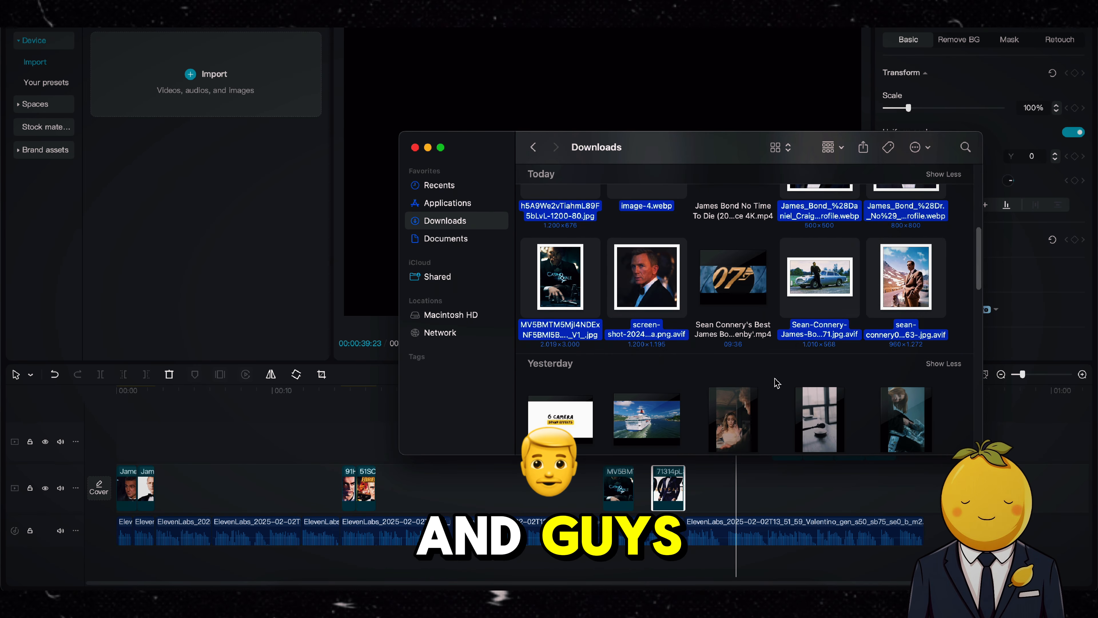
pyautogui.moveTo(734, 279); pyautogui.dragTo(449, 471)
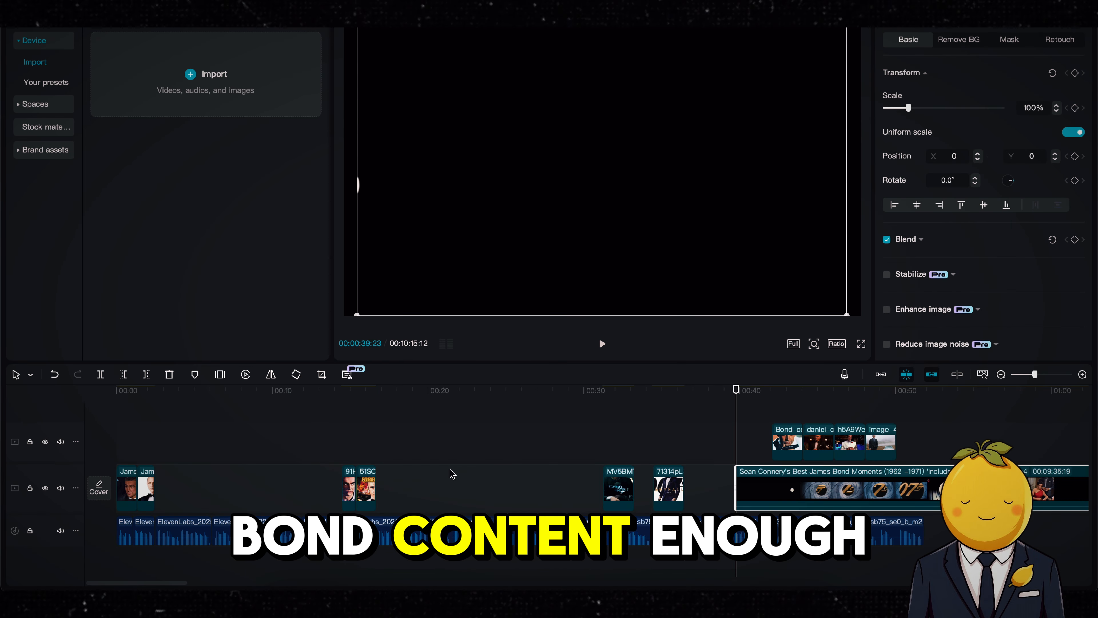
pyautogui.press('space')
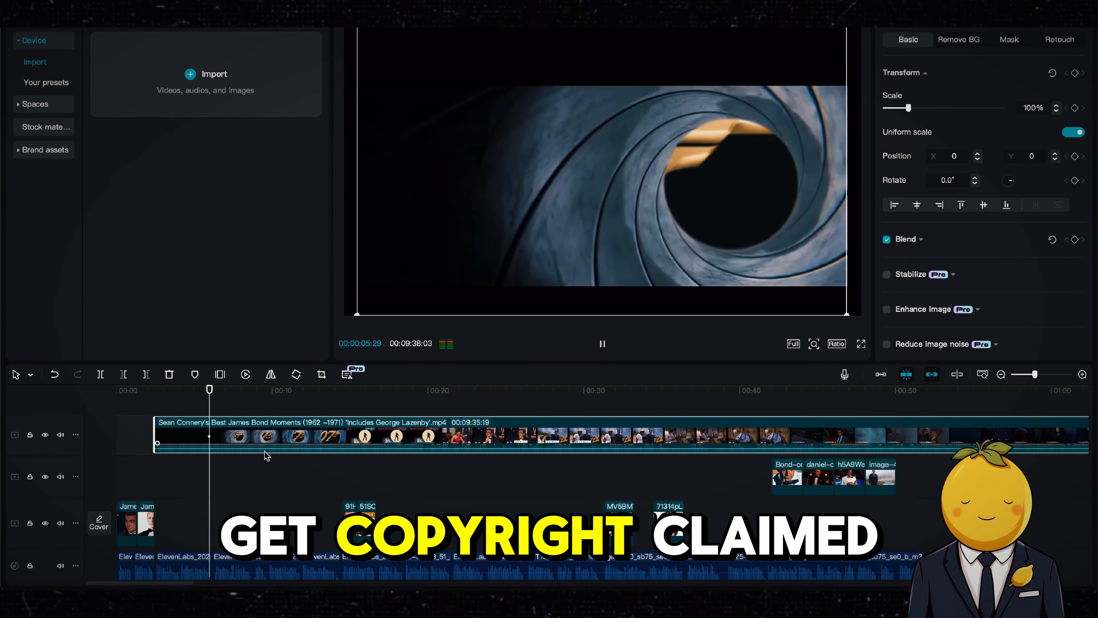
pyautogui.press('space')
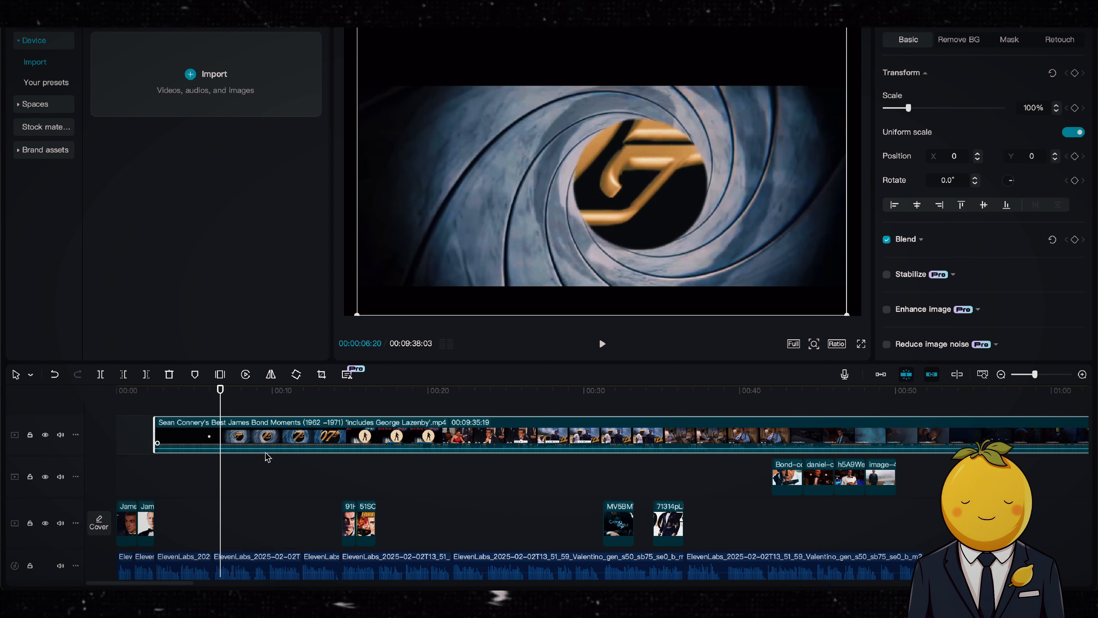
pyautogui.click(1082, 374)
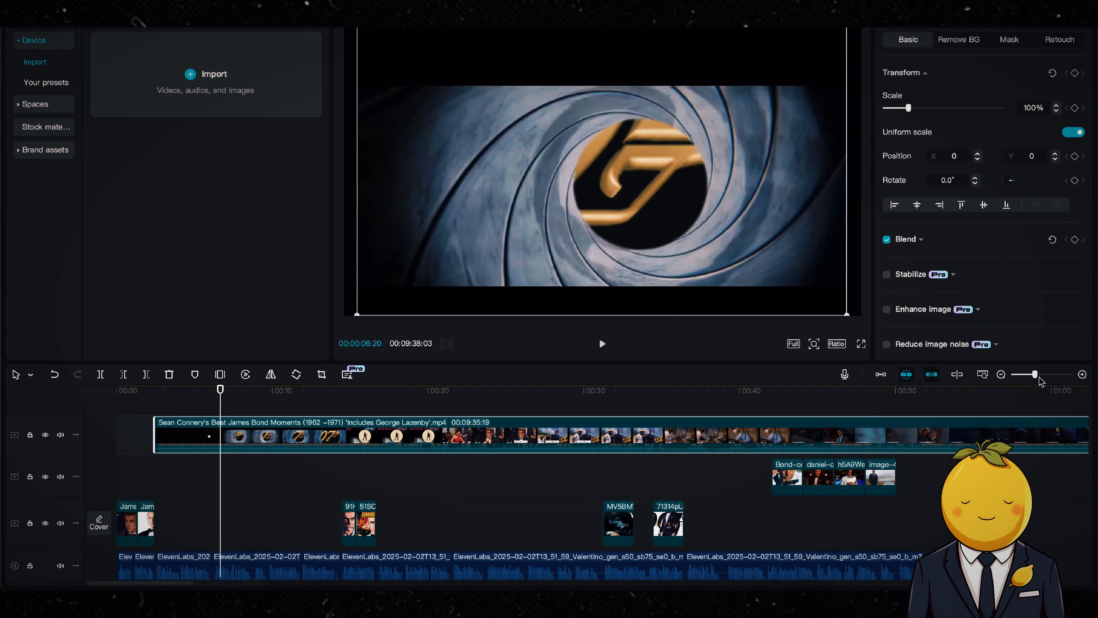
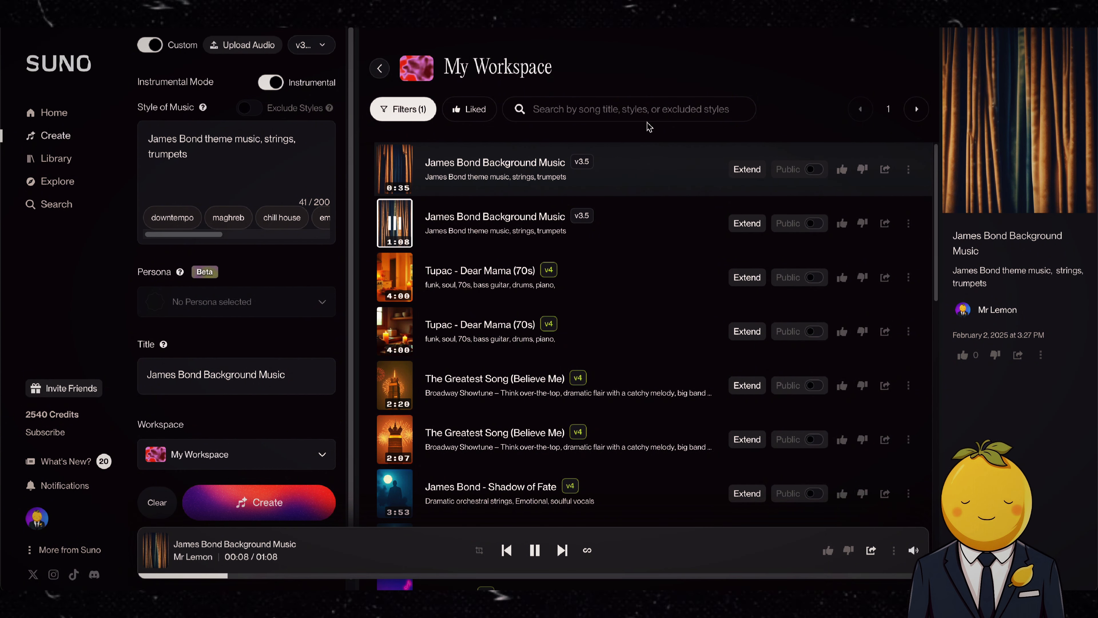
# Step: In Suno, download the 1:08 version of James Bond Background Music
pyautogui.click(909, 223)
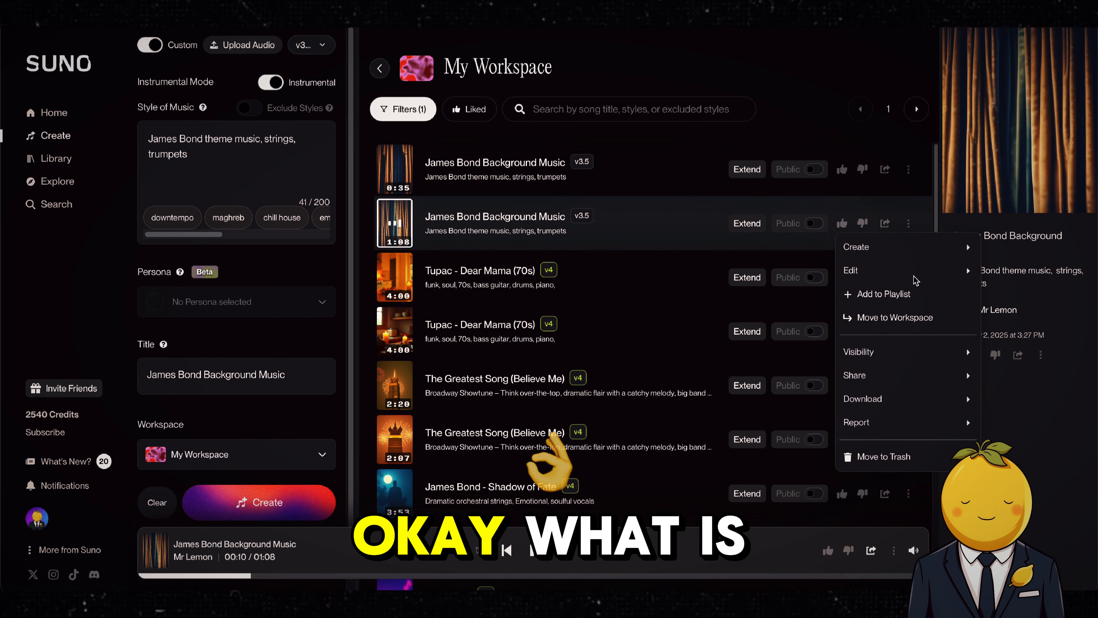
pyautogui.press('Escape')
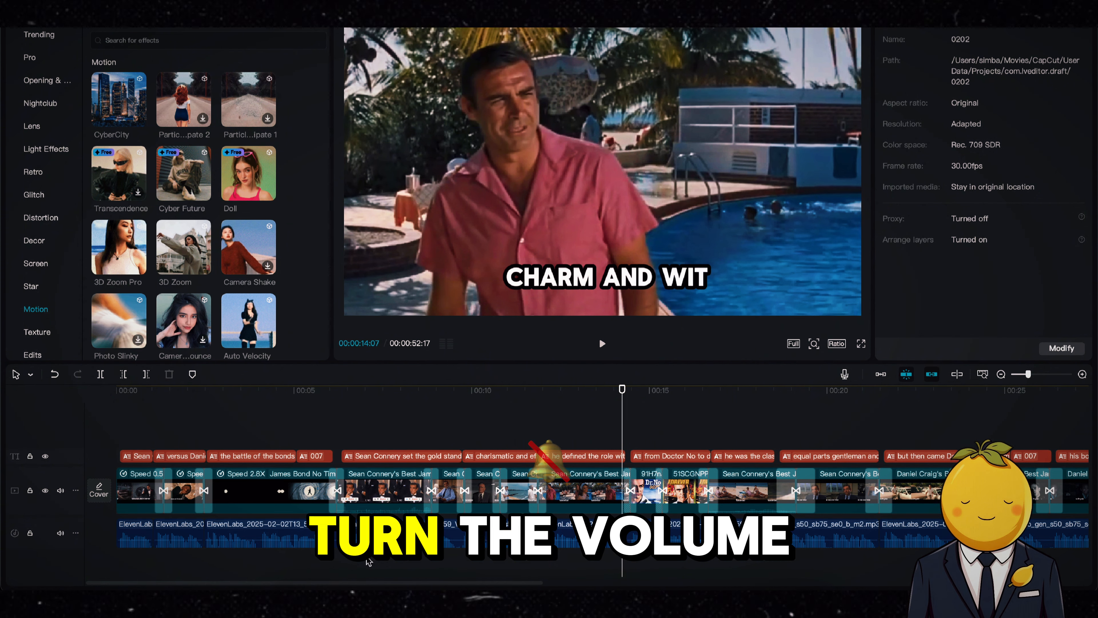
# Step: In CapCut, add the 36-second James Bond Background Music file from Downloads to a new audio track below the narration
pyautogui.click(292, 599)
pyautogui.click(445, 239)
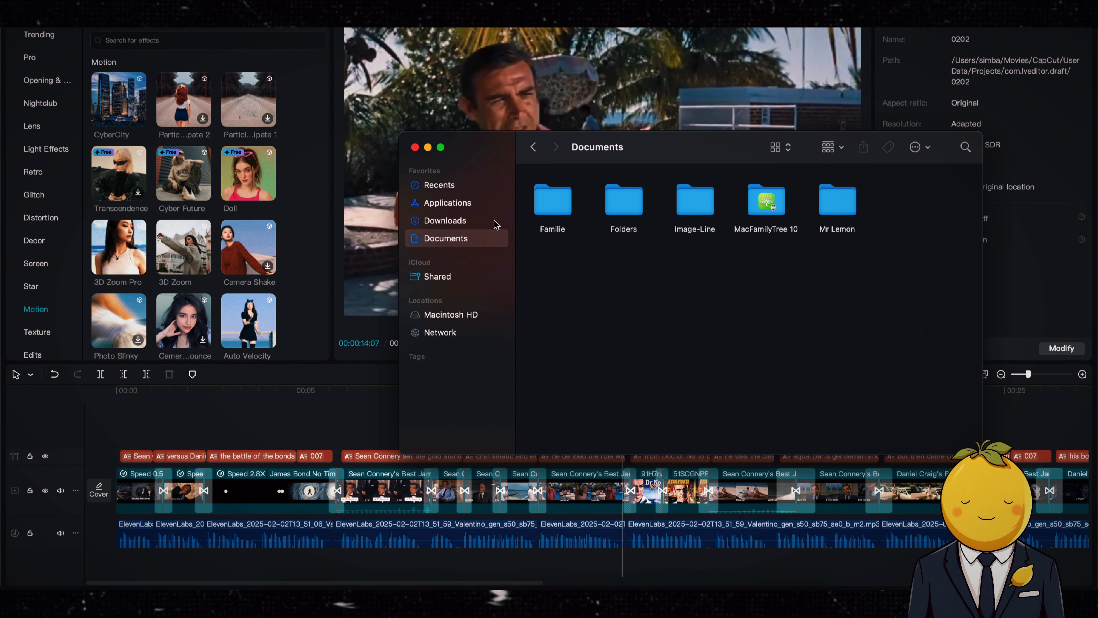
pyautogui.click(445, 221)
pyautogui.scroll(-5, 673, 270)
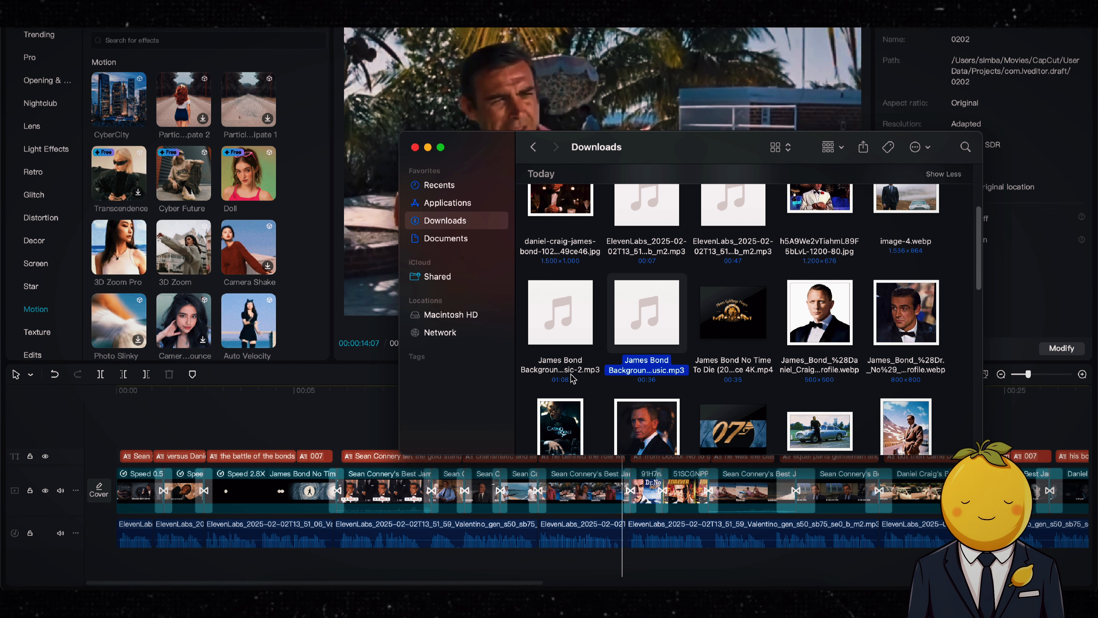
pyautogui.moveTo(647, 380); pyautogui.dragTo(121, 547)
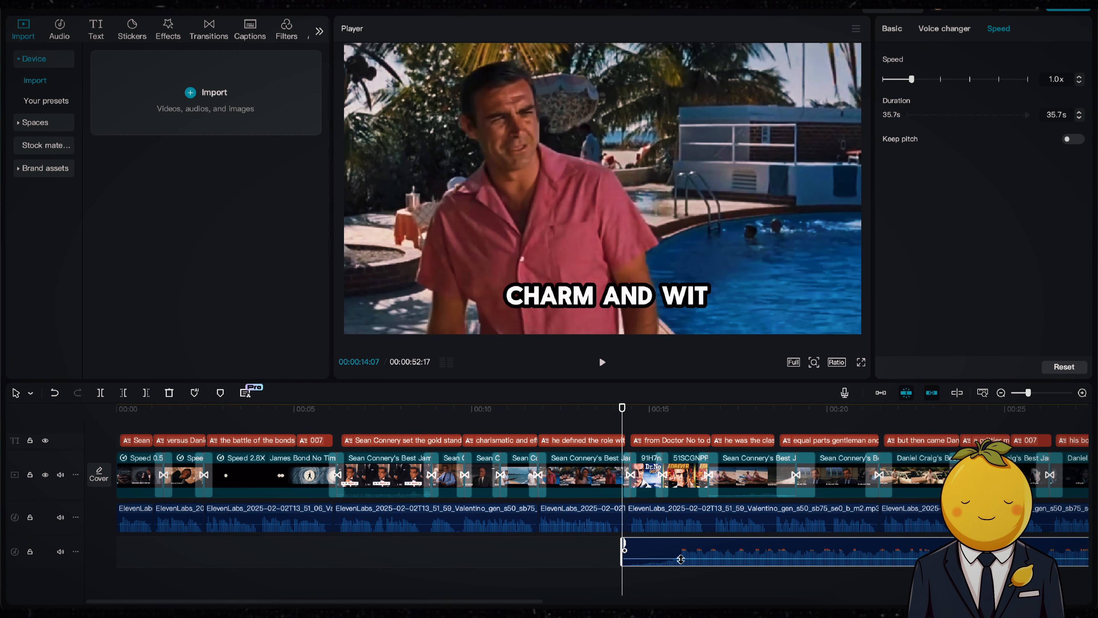
# Step: Align the music clip with the start of the timeline and trim its quiet opening to a duration of 34.3 s
pyautogui.press('space')
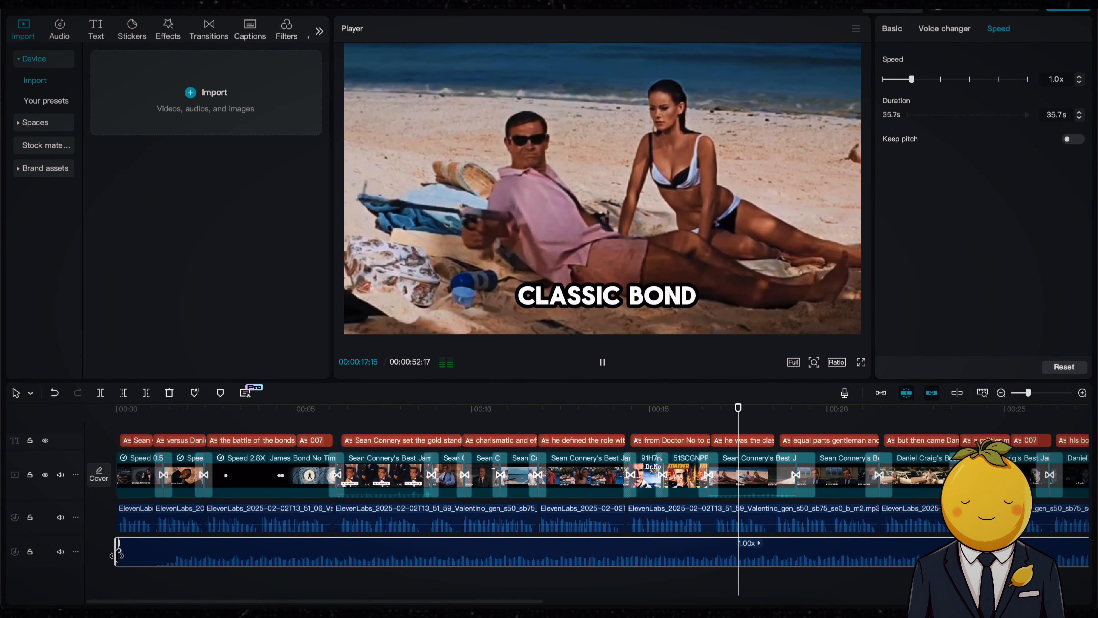
pyautogui.moveTo(116, 552)
pyautogui.mouseDown()
pyautogui.moveTo(166, 552)
pyautogui.moveTo(132, 552)
pyautogui.mouseUp()
pyautogui.click(117, 408)
pyautogui.press('space')
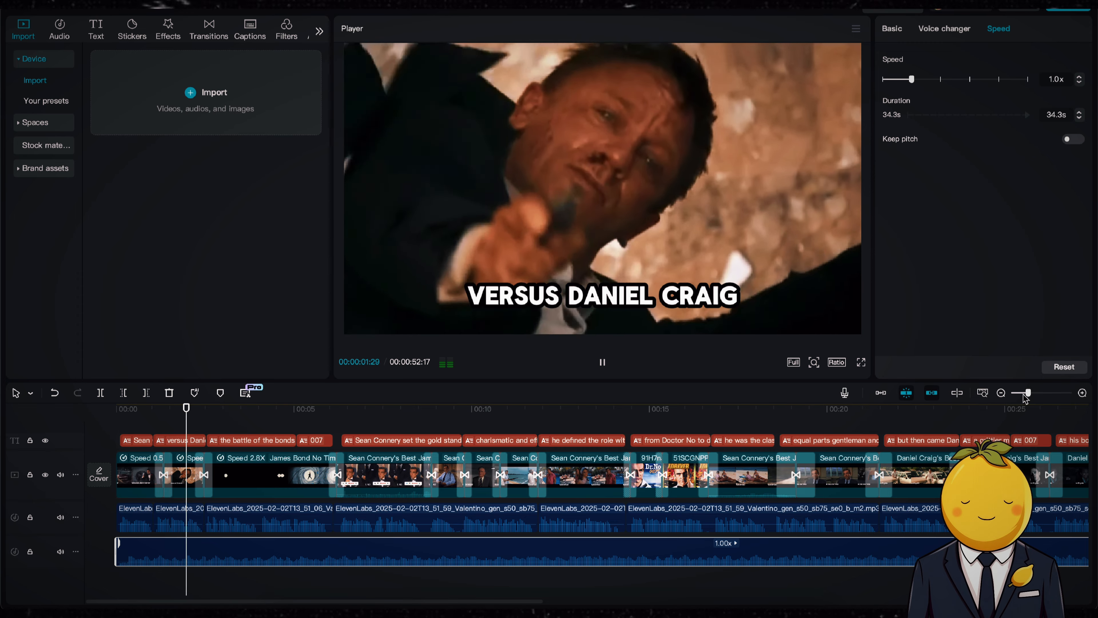
# Step: Duplicate the background music clip, shorten the original to end at about 30 s, and continue it with the copy on the same track
pyautogui.moveTo(1029, 392); pyautogui.dragTo(1023, 393)
pyautogui.press('XF86AudioRaiseVolume')
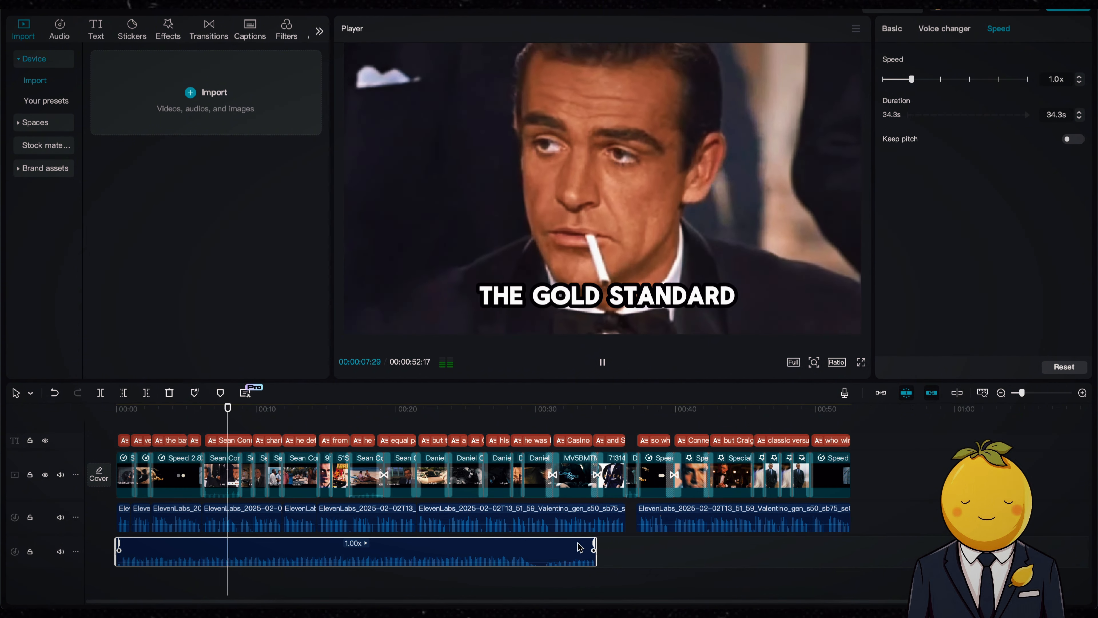
pyautogui.press('space')
pyautogui.hotkey('ctrl', 'v')
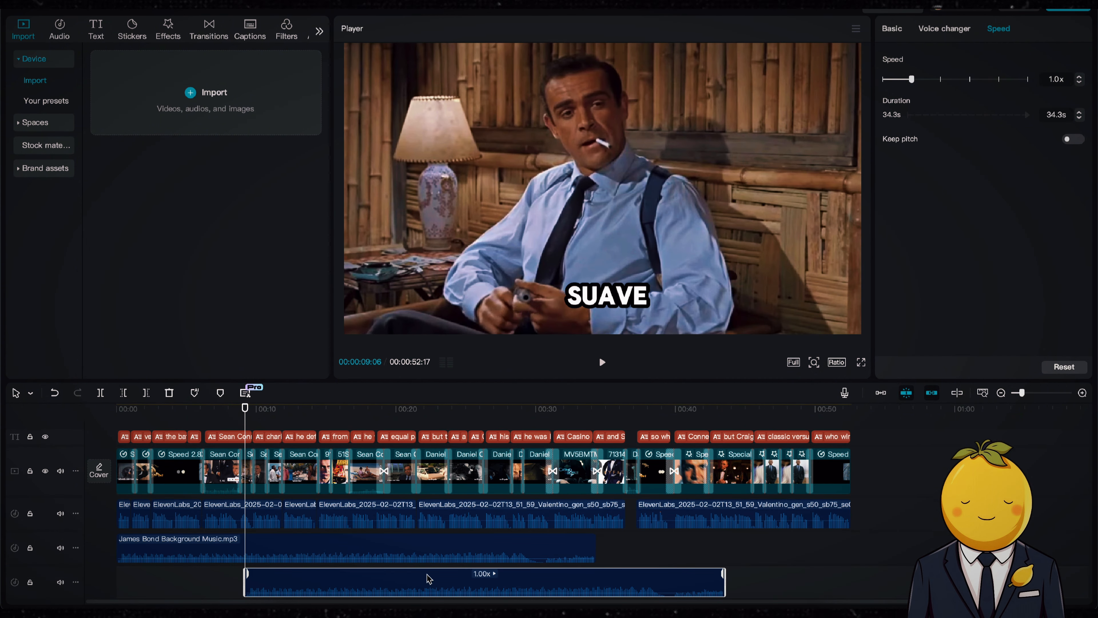
pyautogui.moveTo(317, 588); pyautogui.dragTo(613, 588)
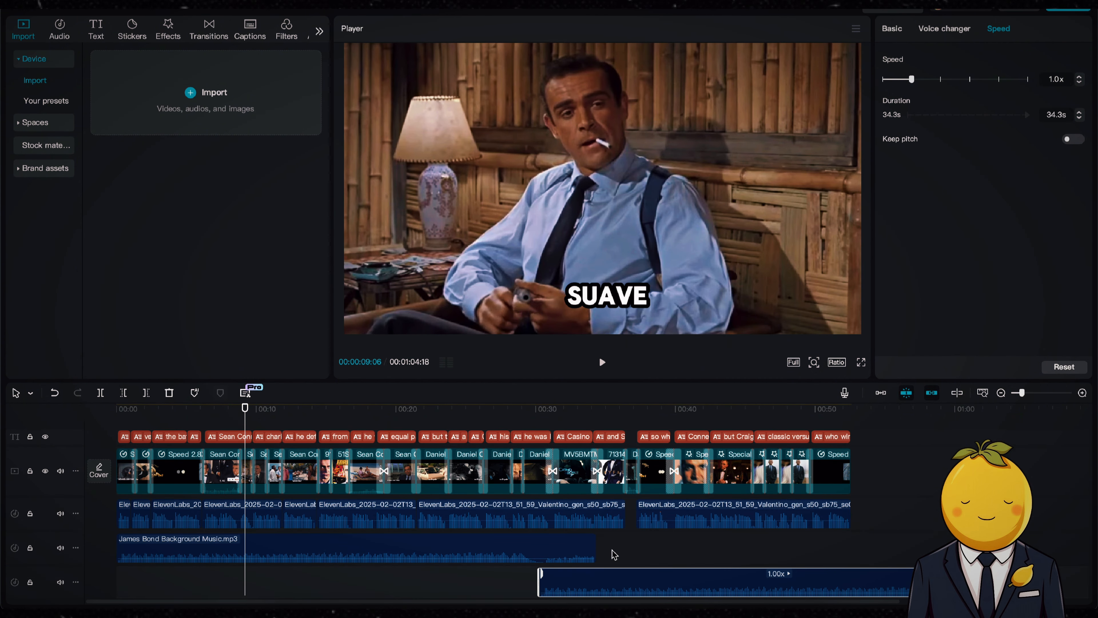
pyautogui.press('space')
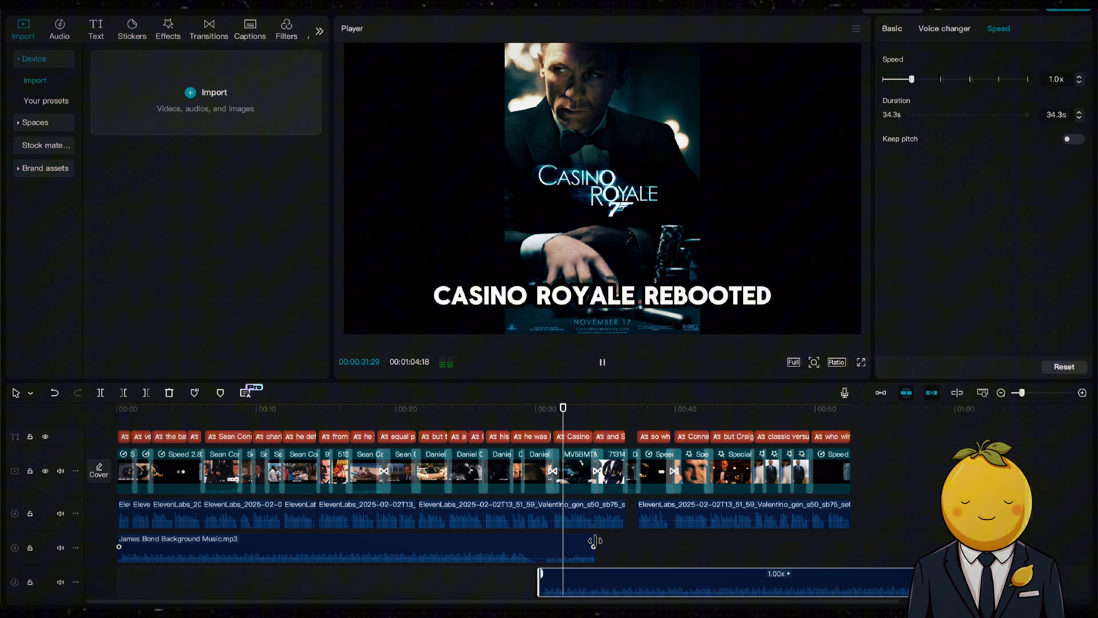
pyautogui.press('space')
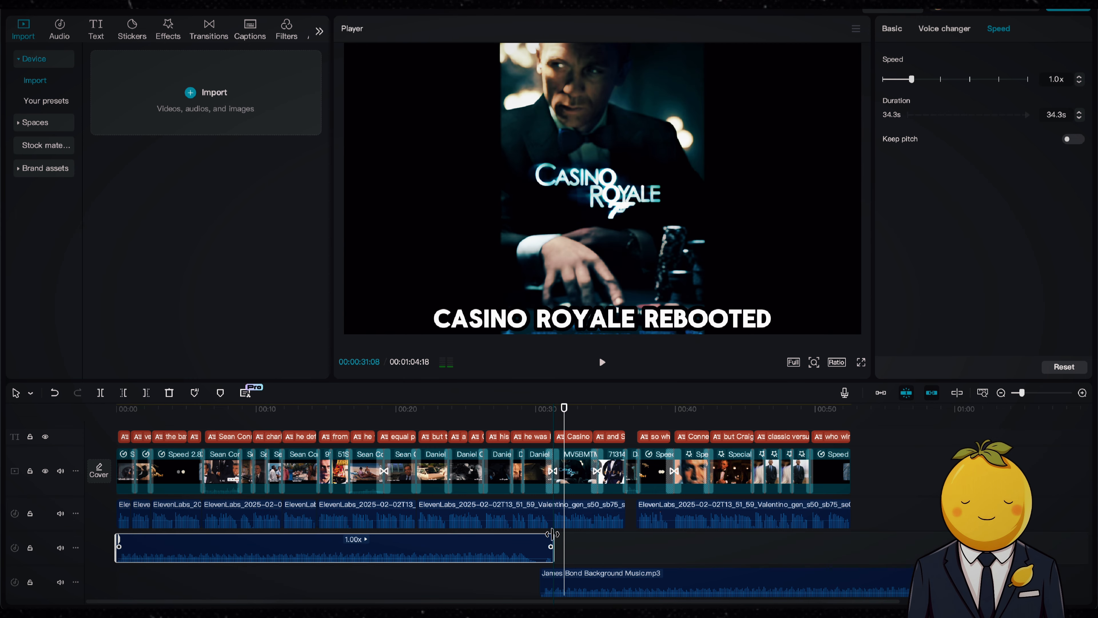
pyautogui.moveTo(569, 572); pyautogui.dragTo(569, 549)
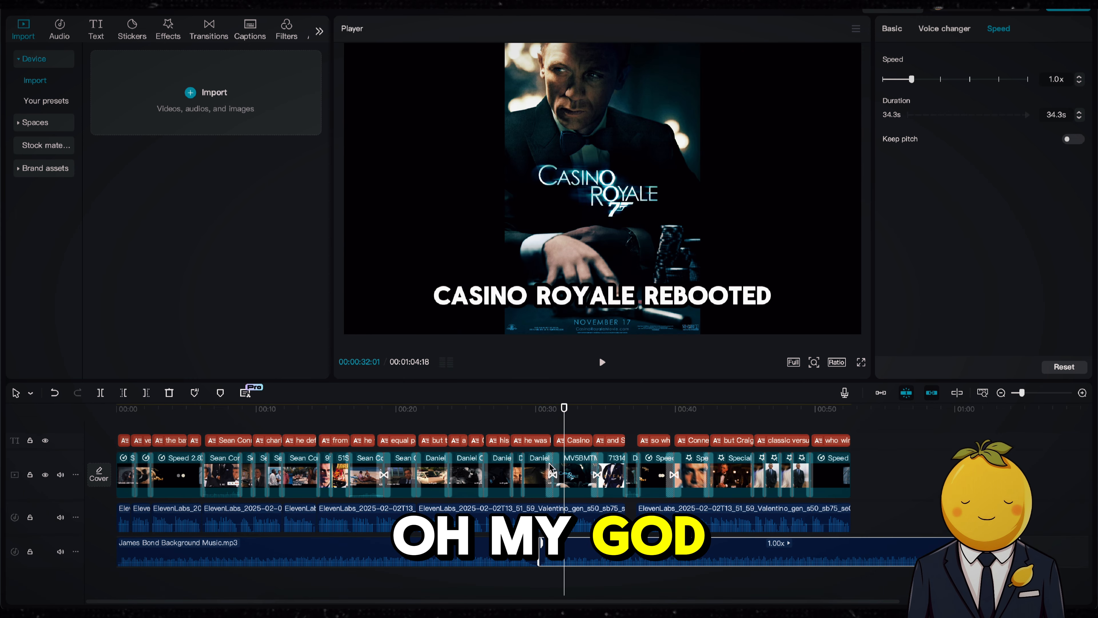
# Step: Play the join between the two music clips and trim the second one to 22.3 s so it ends with the video
pyautogui.click(516, 423)
pyautogui.press('space')
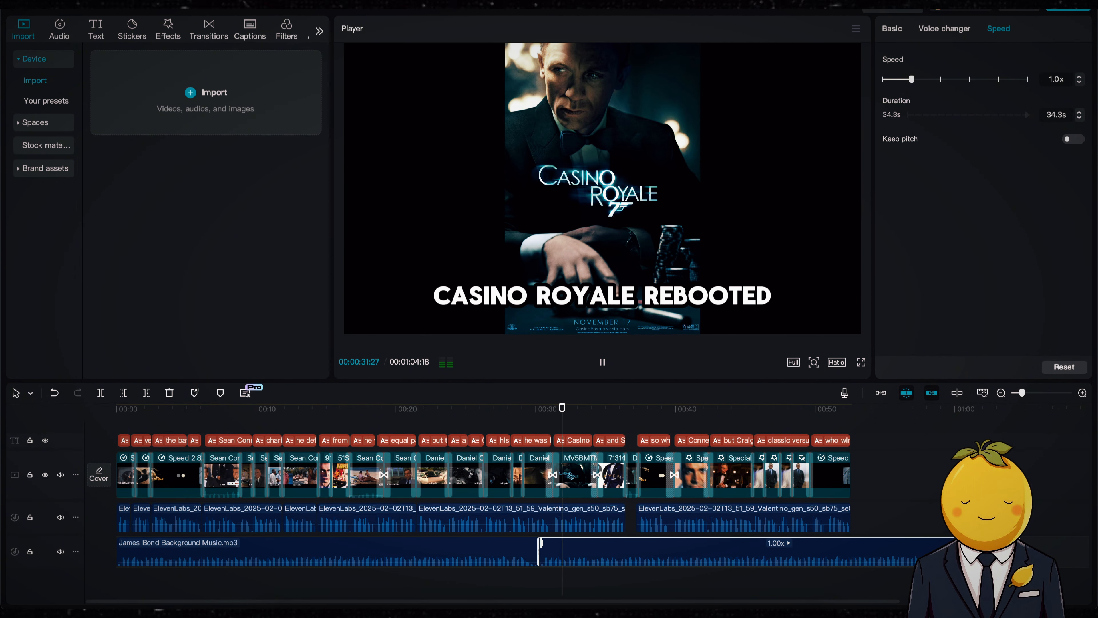
pyautogui.moveTo(1018, 552); pyautogui.dragTo(851, 552)
pyautogui.scroll(1, 191, 454)
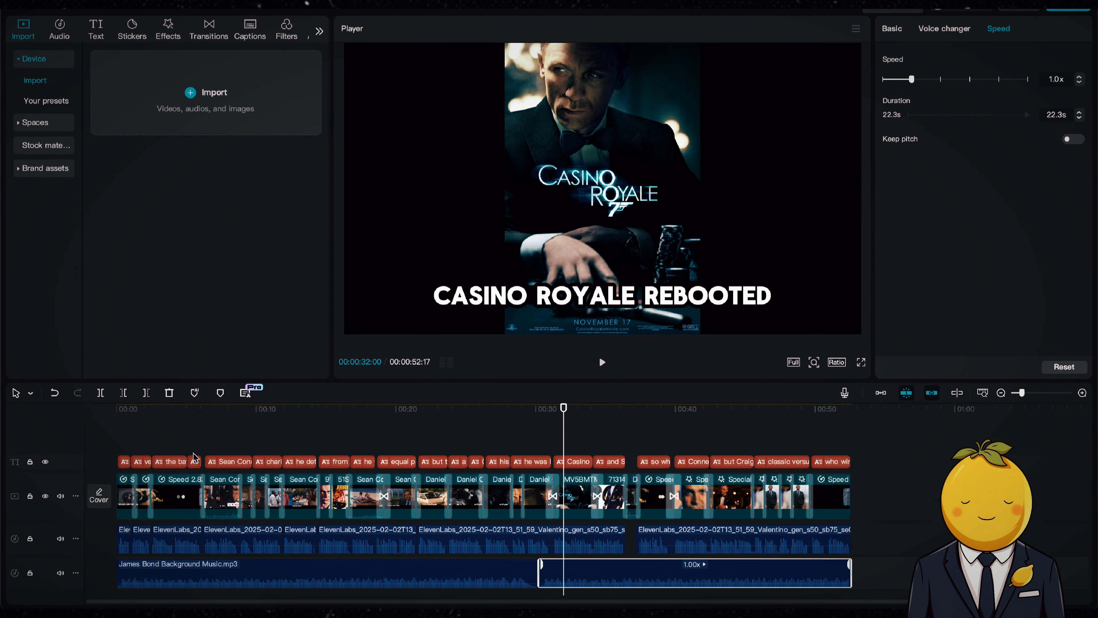
# Step: Add the HD Upscale filter at intensity 29 and stretch it over the entire video
pyautogui.moveTo(176, 415); pyautogui.dragTo(131, 415)
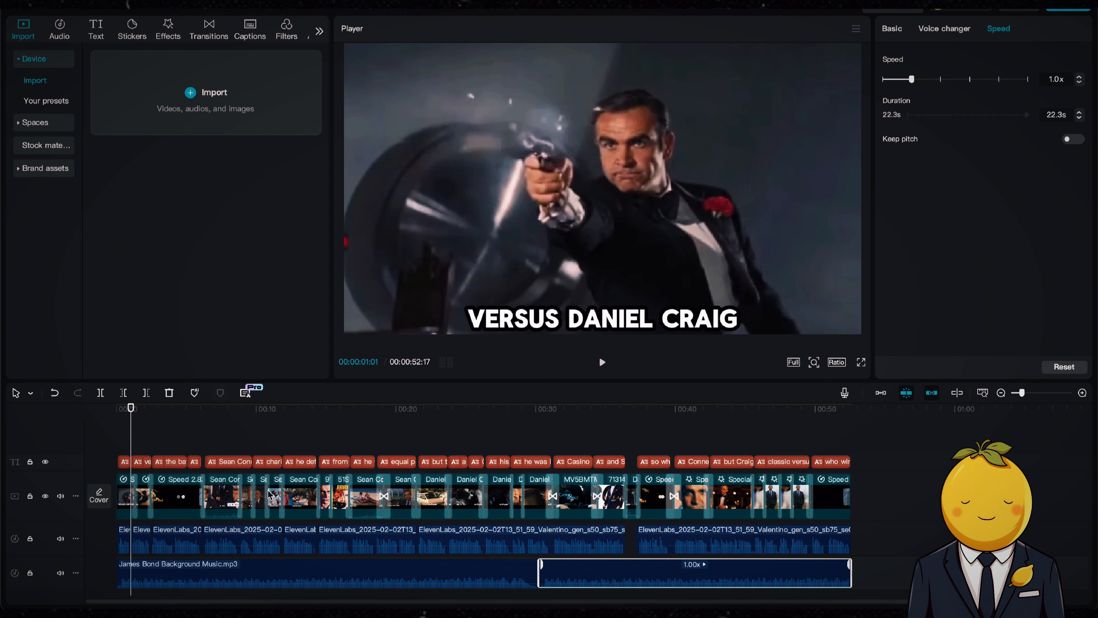
pyautogui.click(287, 32)
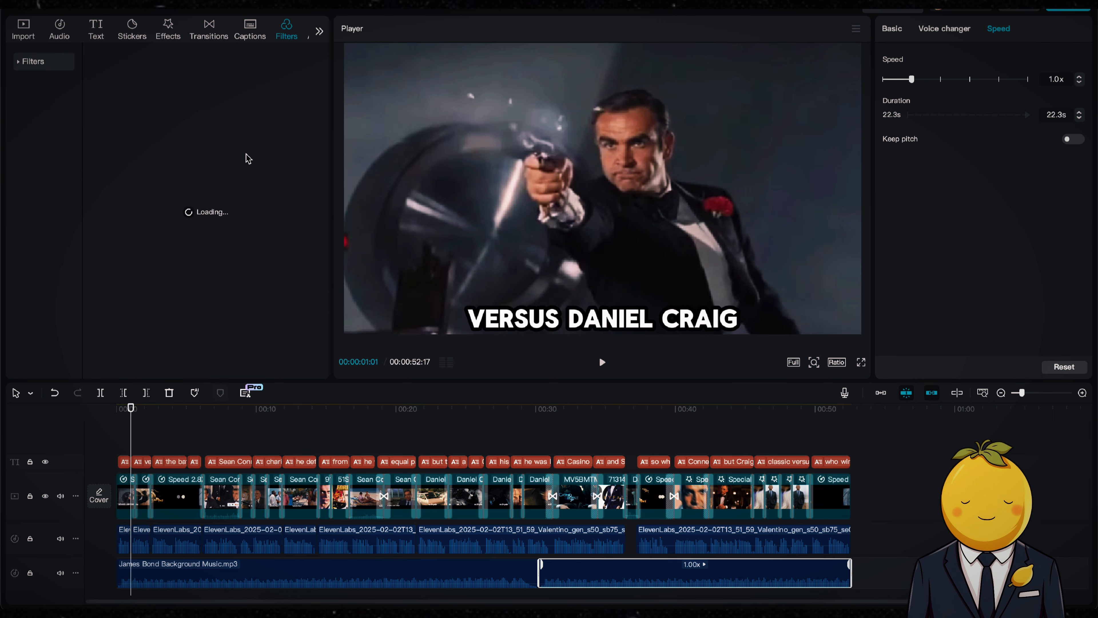
pyautogui.moveTo(181, 264)
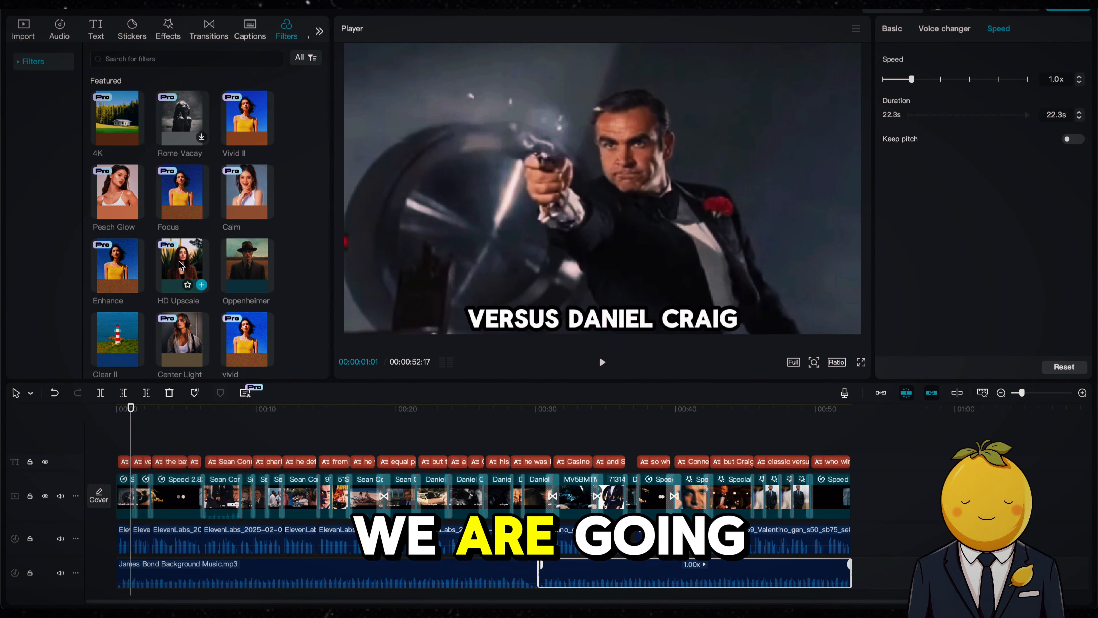
pyautogui.moveTo(181, 265); pyautogui.dragTo(125, 446)
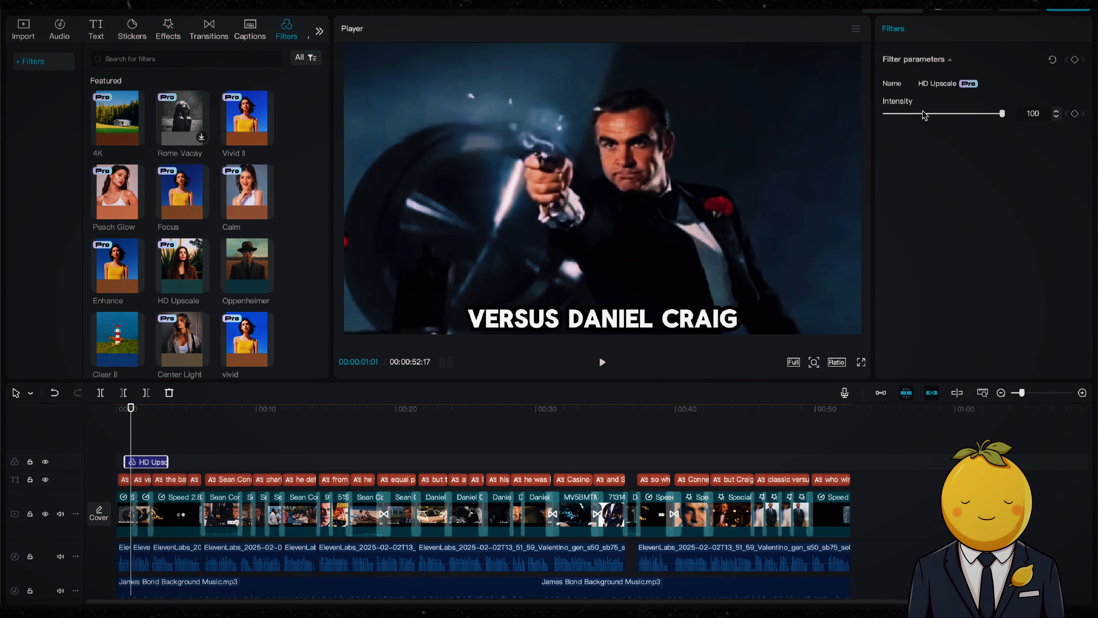
pyautogui.moveTo(924, 114); pyautogui.dragTo(914, 114)
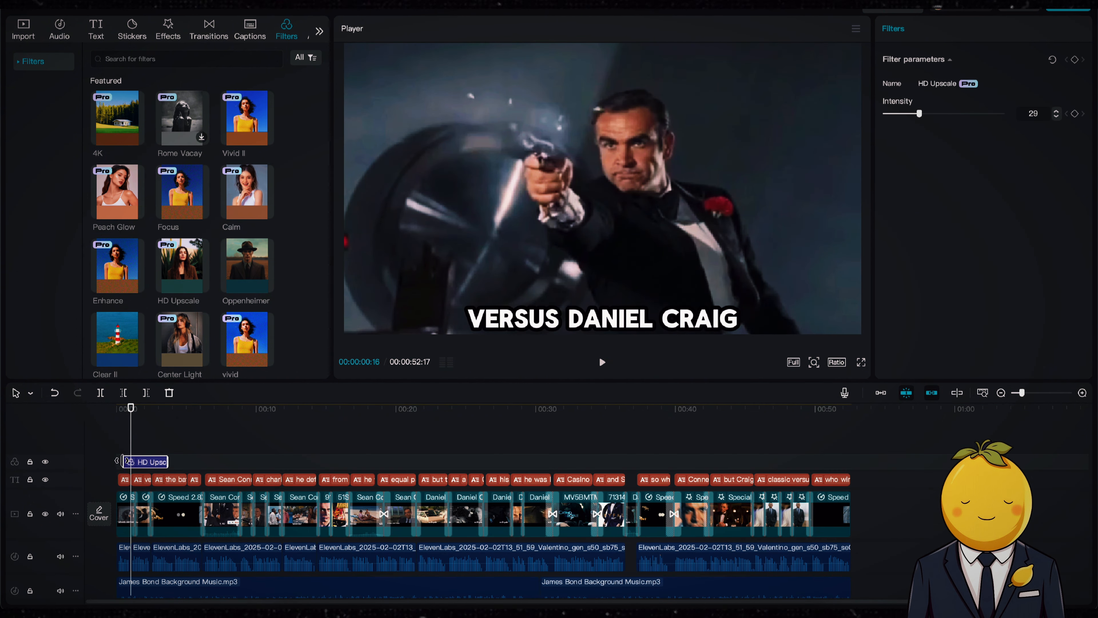
pyautogui.moveTo(163, 468); pyautogui.dragTo(851, 450)
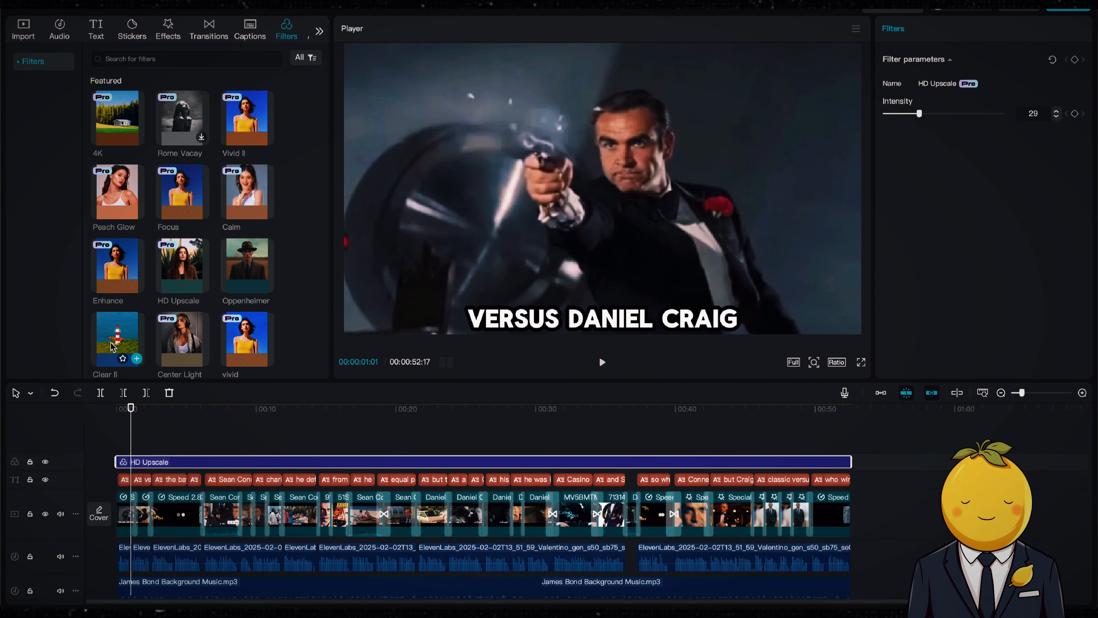
# Step: Add the Clear II filter at intensity 58 and the Center Light filter at intensity 56, each spanning the entire video
pyautogui.moveTo(117, 431); pyautogui.dragTo(118, 433)
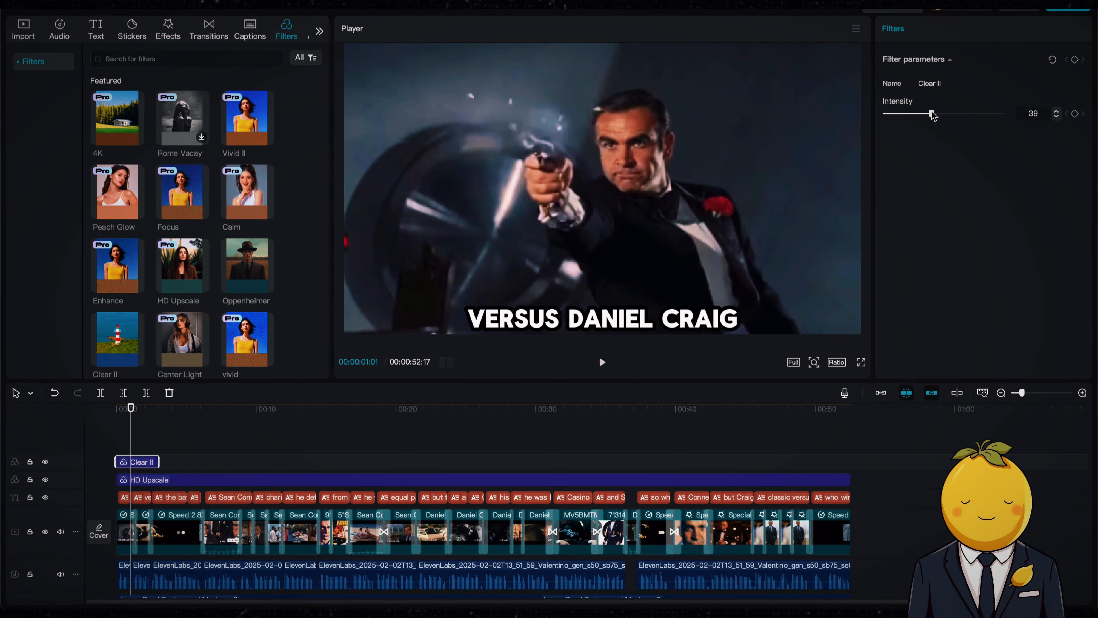
pyautogui.moveTo(156, 462); pyautogui.dragTo(851, 462)
pyautogui.scroll(-1, 194, 229)
pyautogui.scroll(-1, 193, 229)
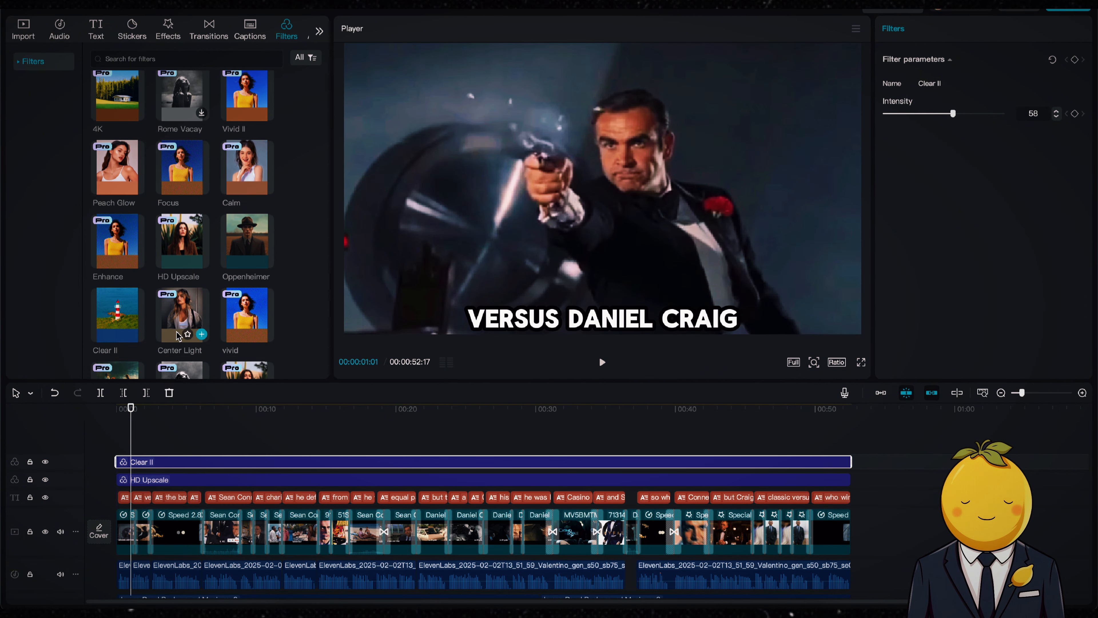
pyautogui.moveTo(125, 438); pyautogui.dragTo(126, 439)
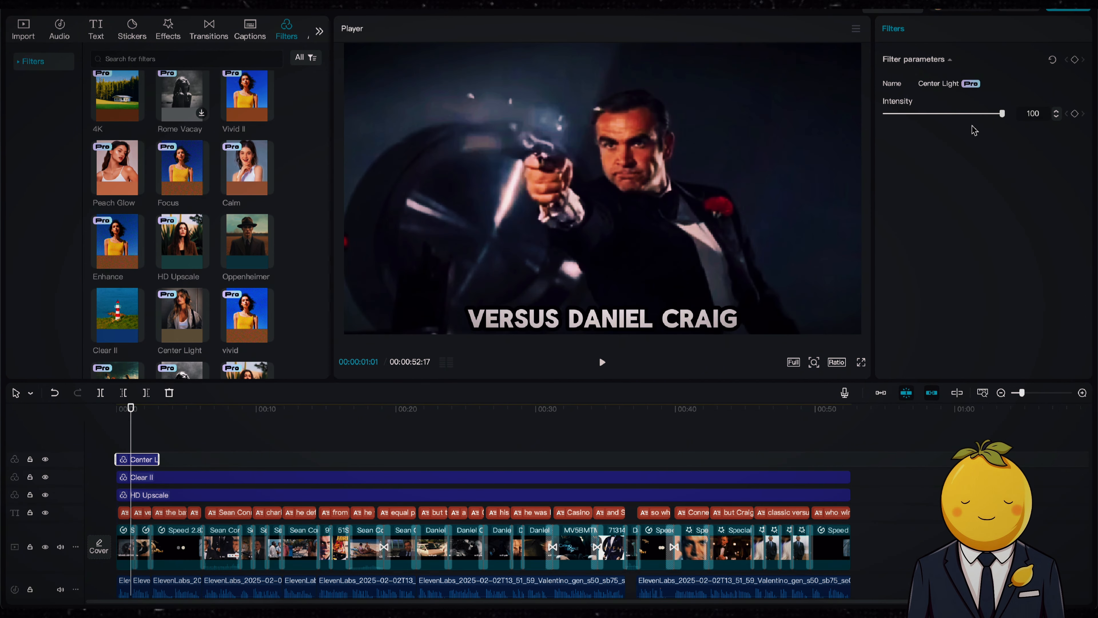
pyautogui.moveTo(973, 113); pyautogui.dragTo(945, 116)
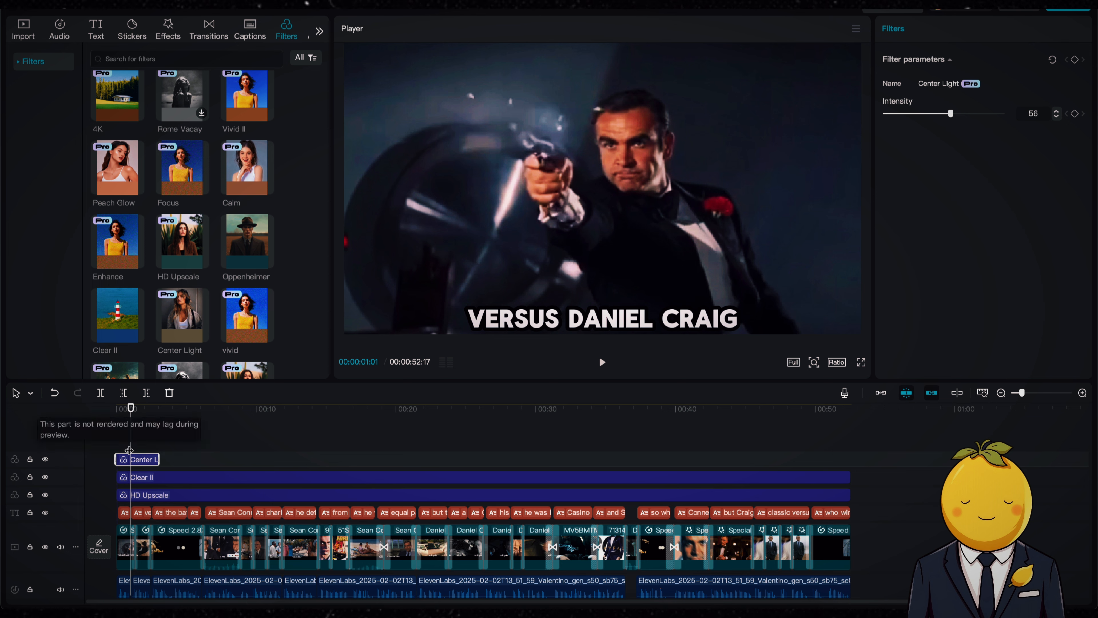
pyautogui.moveTo(159, 459); pyautogui.dragTo(846, 455)
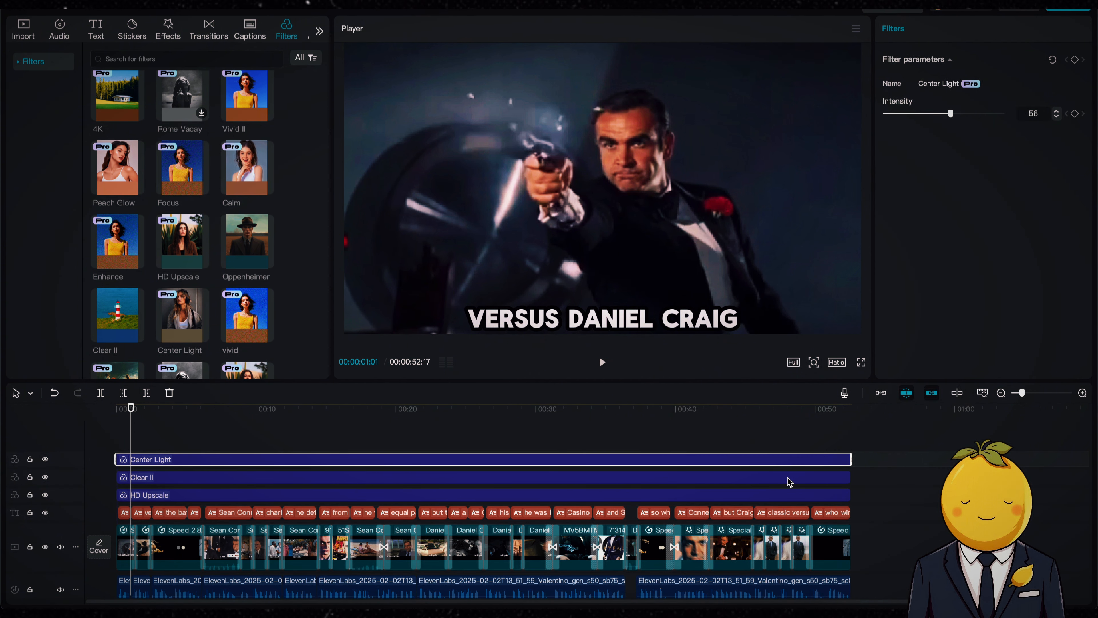
# Step: Play the opening seconds to check how the stacked filters look
pyautogui.scroll(-2, 788, 478)
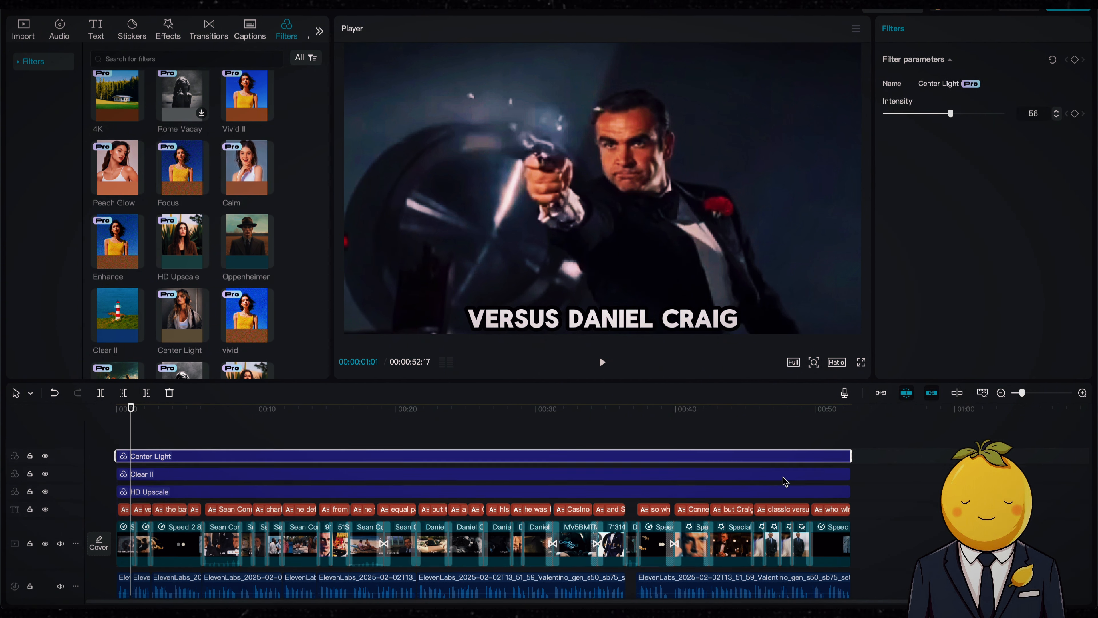
pyautogui.press('space')
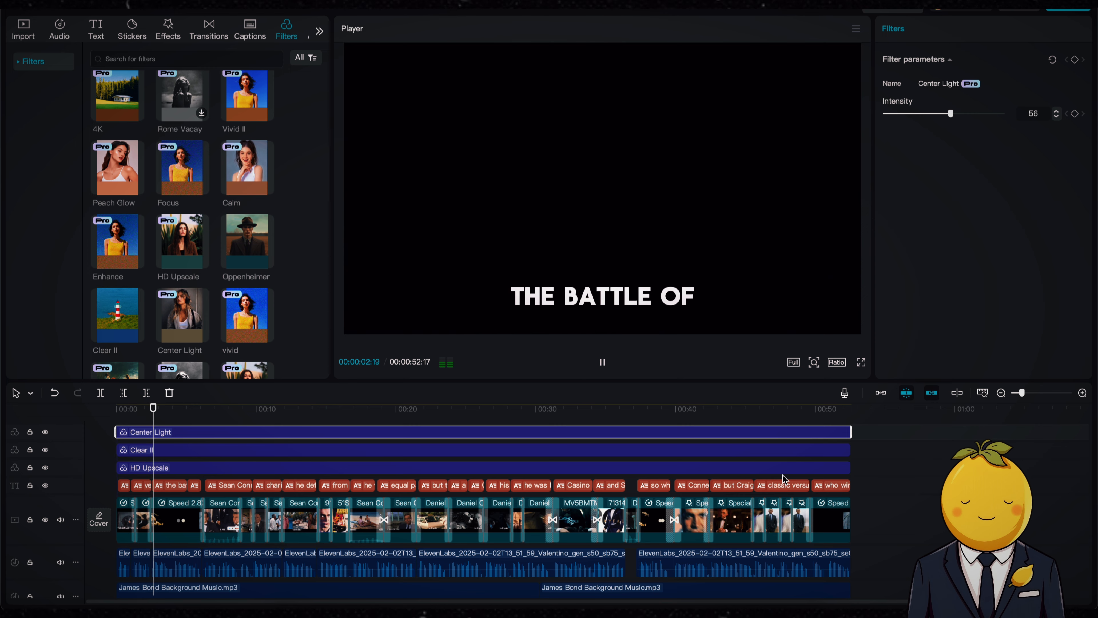
pyautogui.press('space')
# Step: Show the Retro video effects and enlarge the opening clips at the start of the timeline
pyautogui.click(169, 34)
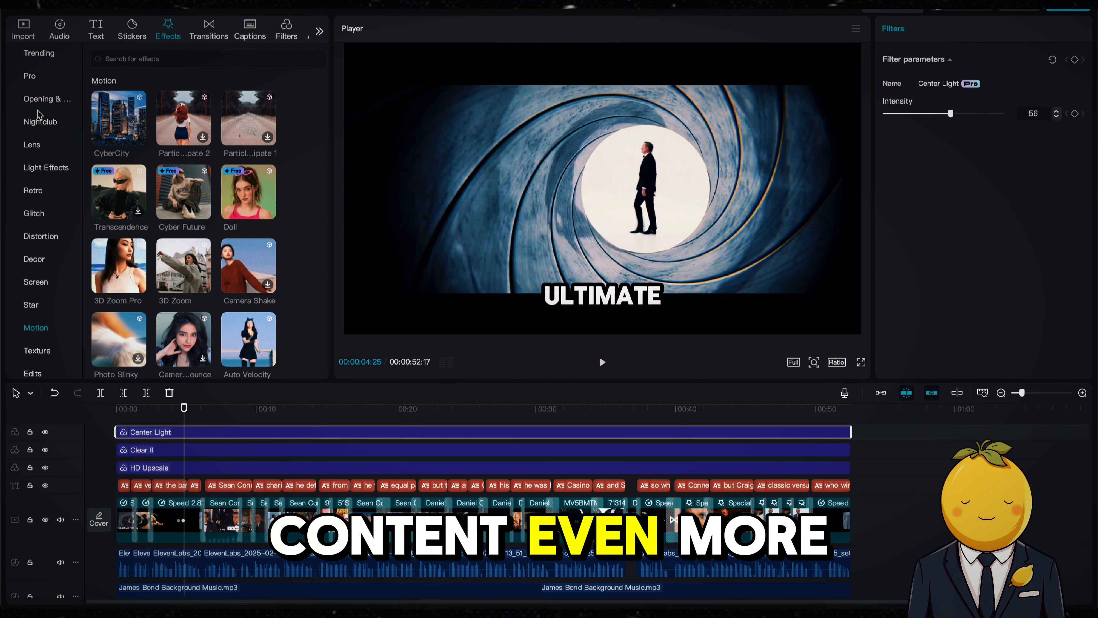
pyautogui.scroll(1, 35, 126)
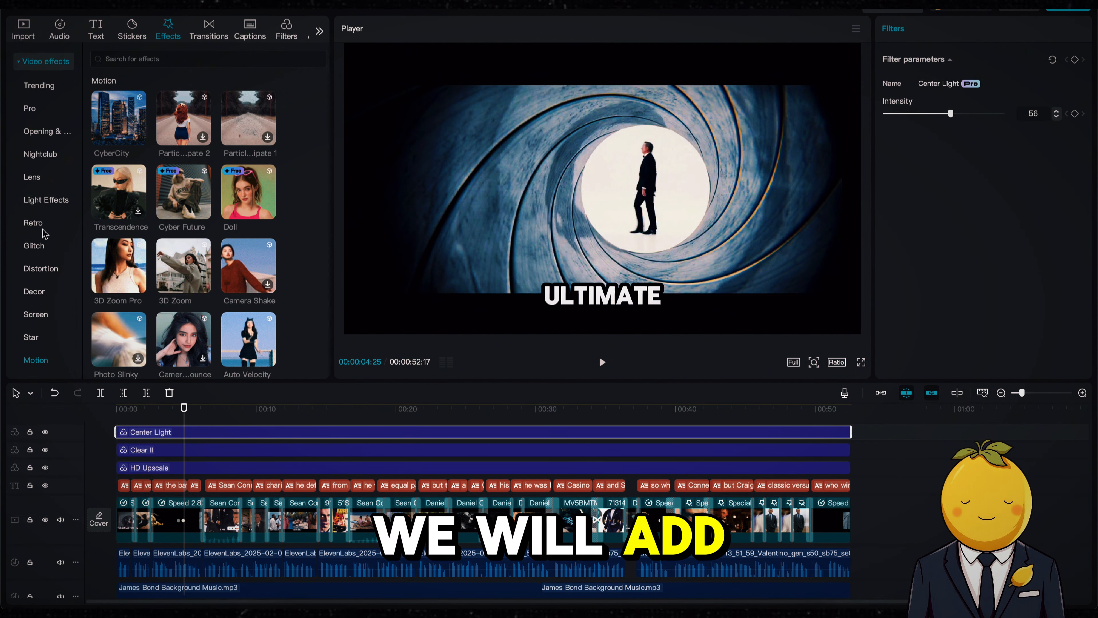
pyautogui.click(33, 222)
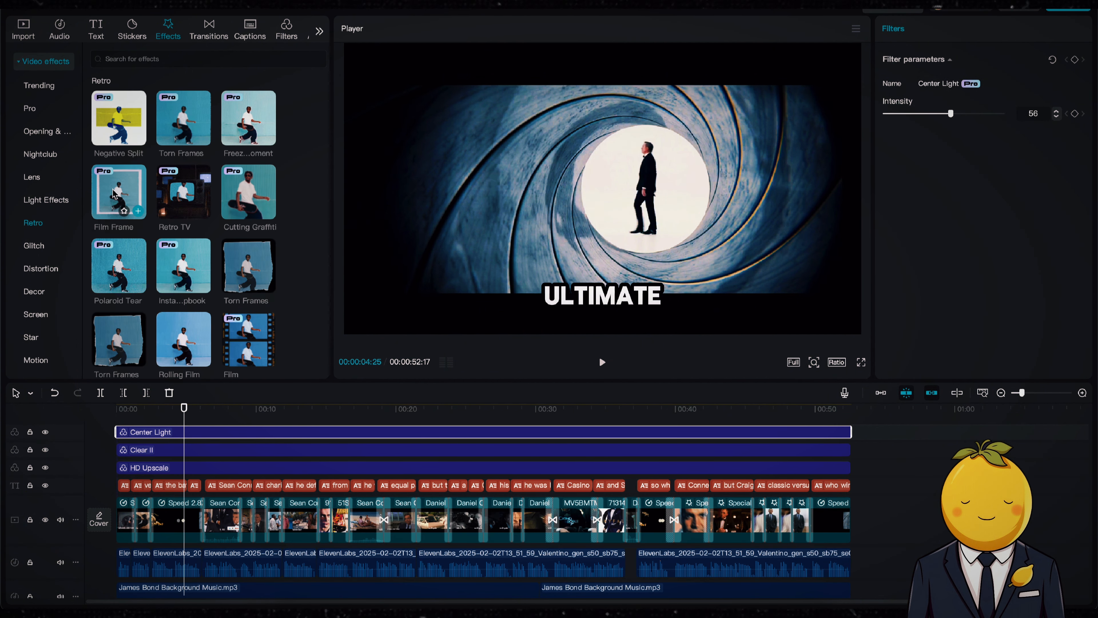
pyautogui.scroll(1, 254, 482)
pyautogui.click(124, 408)
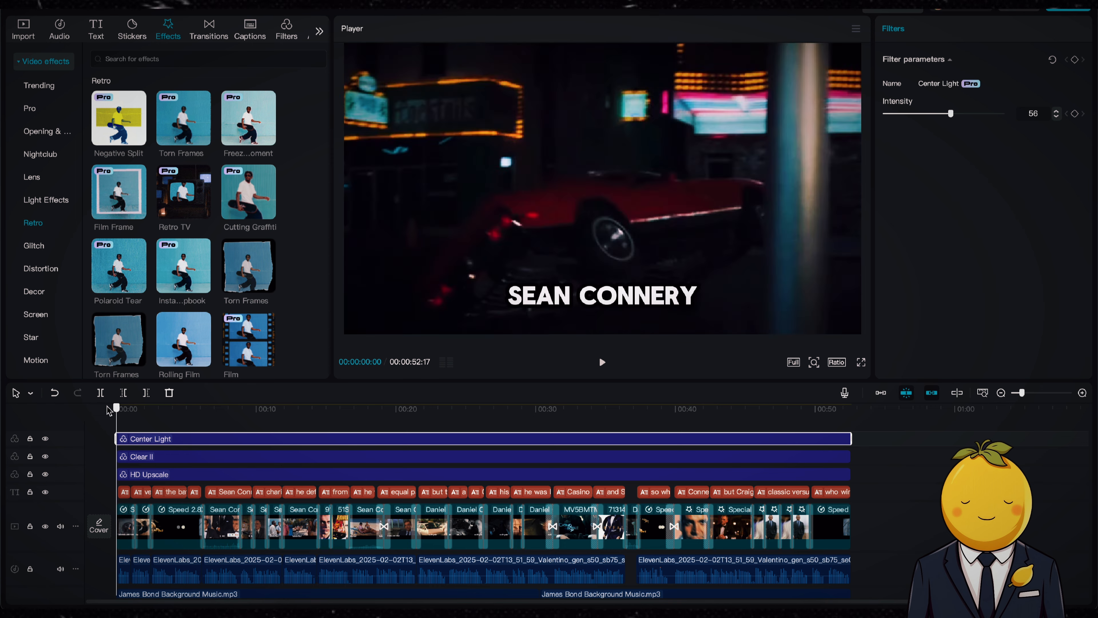
pyautogui.moveTo(1021, 393); pyautogui.dragTo(1038, 392)
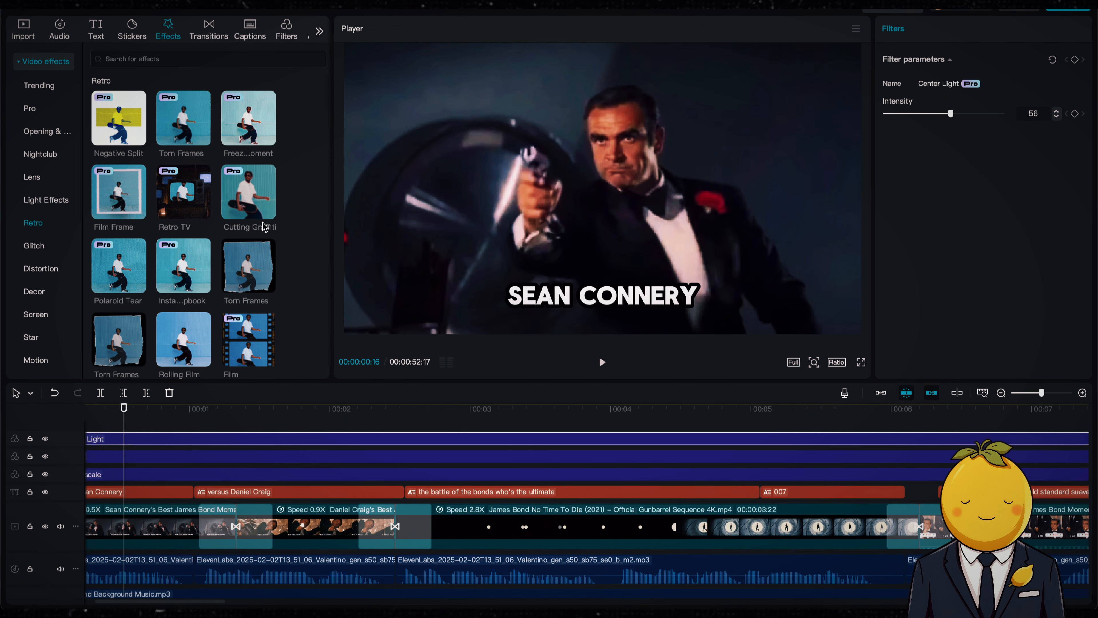
# Step: Try the Film Frame effect on the opening Sean Connery clip, preview it and undo it
pyautogui.moveTo(119, 191); pyautogui.dragTo(144, 514)
pyautogui.hscroll(-2, 144, 514)
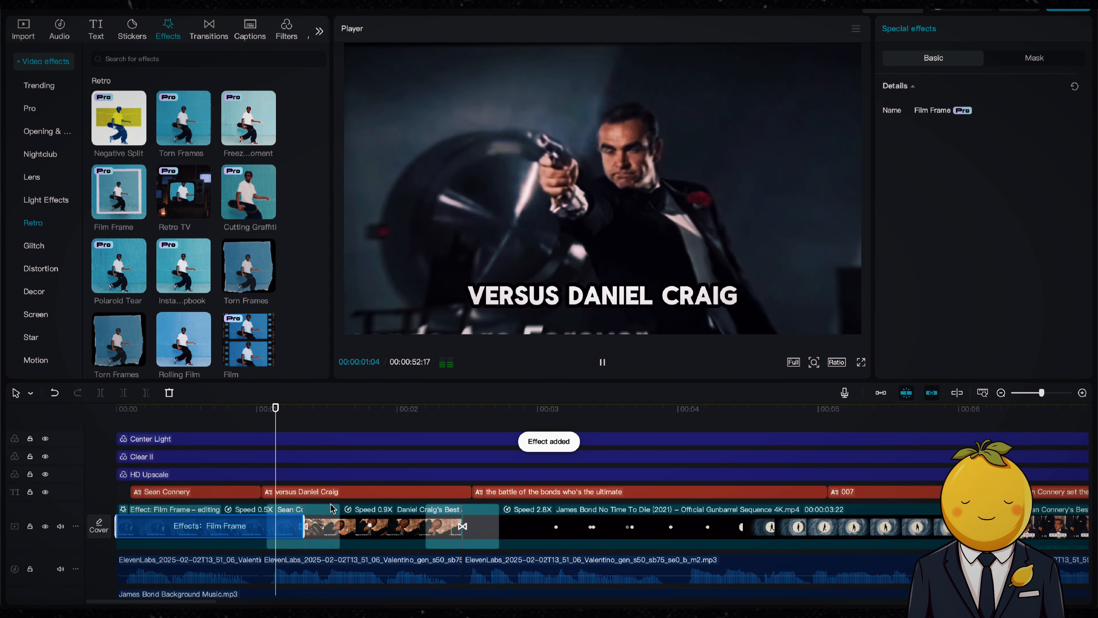
pyautogui.click(168, 409)
pyautogui.press('space')
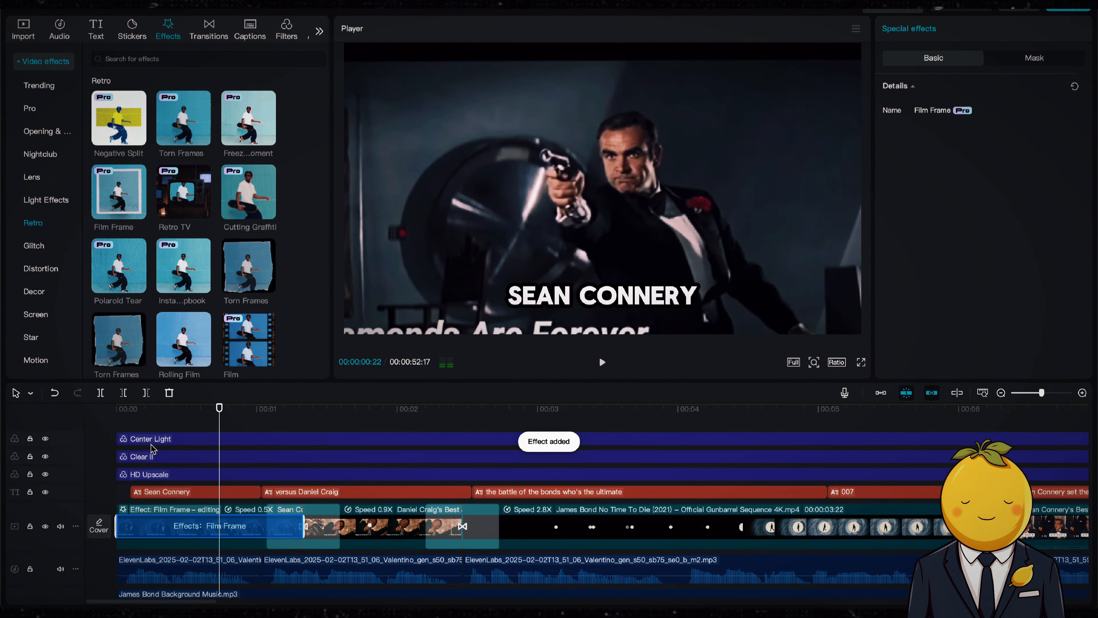
pyautogui.press('super+z')
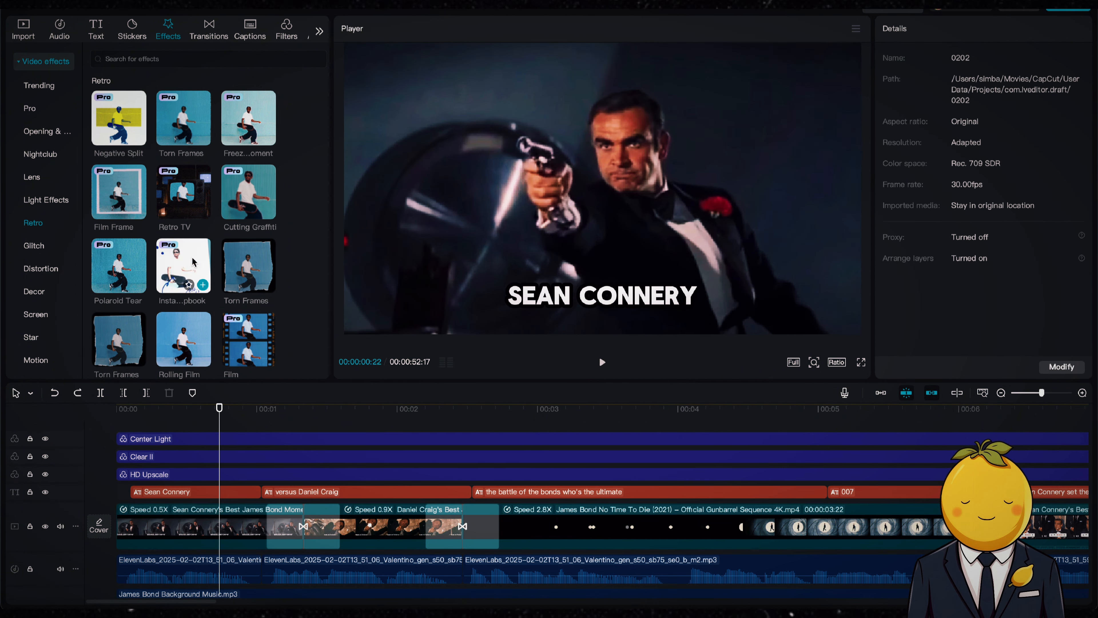
# Step: Try the Torn Frames effect on the opening Sean Connery clip and undo it
pyautogui.moveTo(245, 269); pyautogui.dragTo(206, 530)
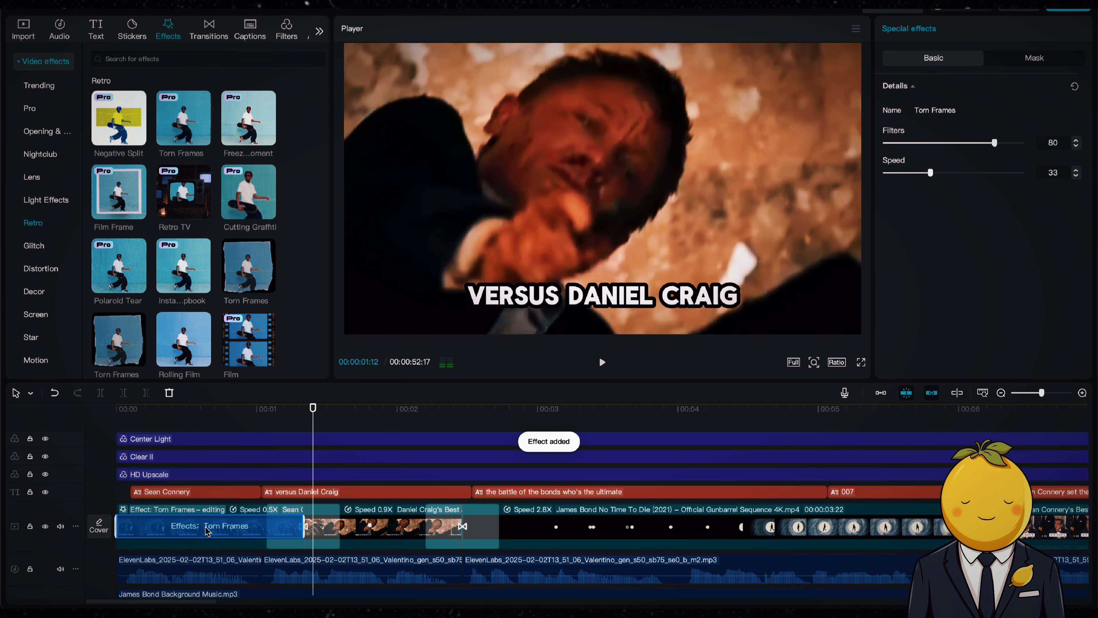
pyautogui.press('space')
pyautogui.press('super+z')
# Step: Apply the Film 2 retro effect to the No Time To Die gunbarrel clip near the beginning of the video
pyautogui.scroll(-3, 177, 303)
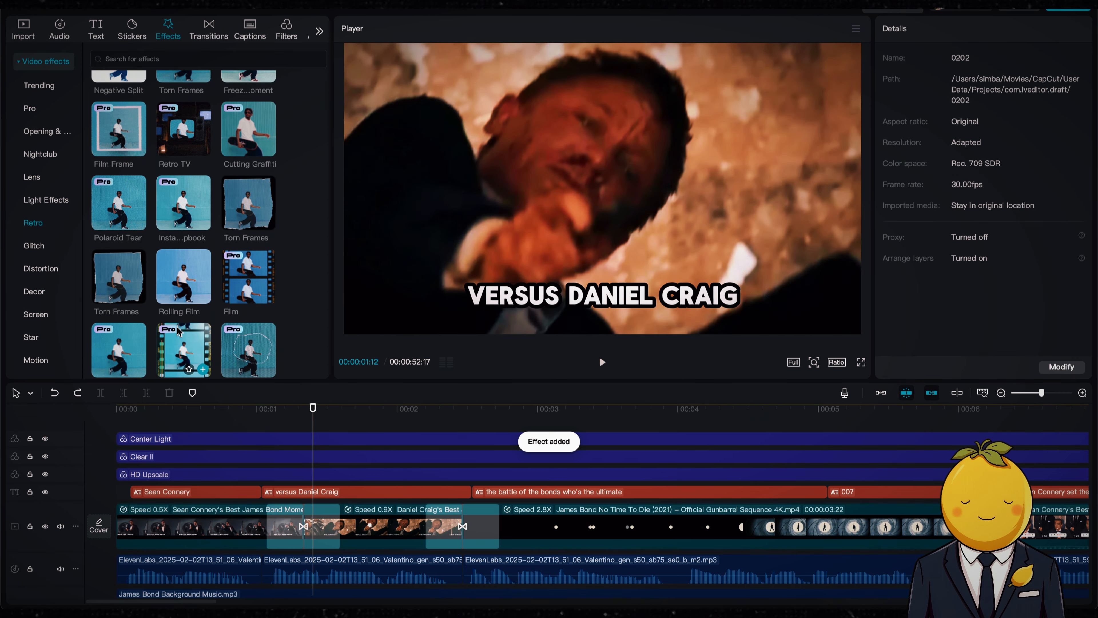
pyautogui.moveTo(177, 342); pyautogui.dragTo(652, 544)
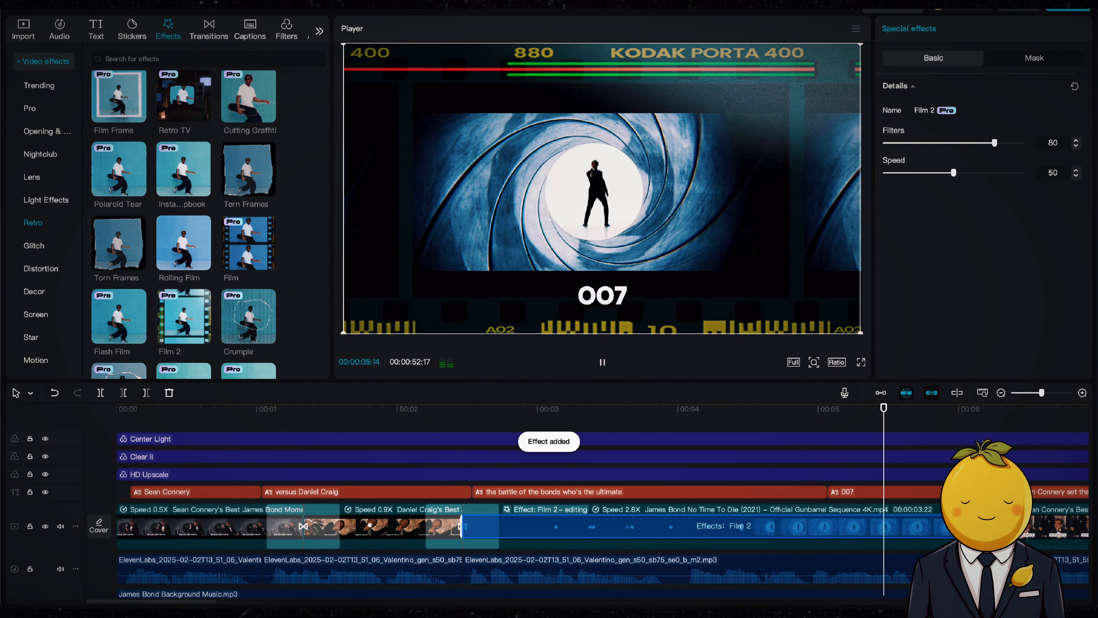
# Step: Apply the Crumple retro effect to the second gunbarrel clip, under the "so who's" caption, and preview it
pyautogui.moveTo(1041, 393); pyautogui.dragTo(1023, 393)
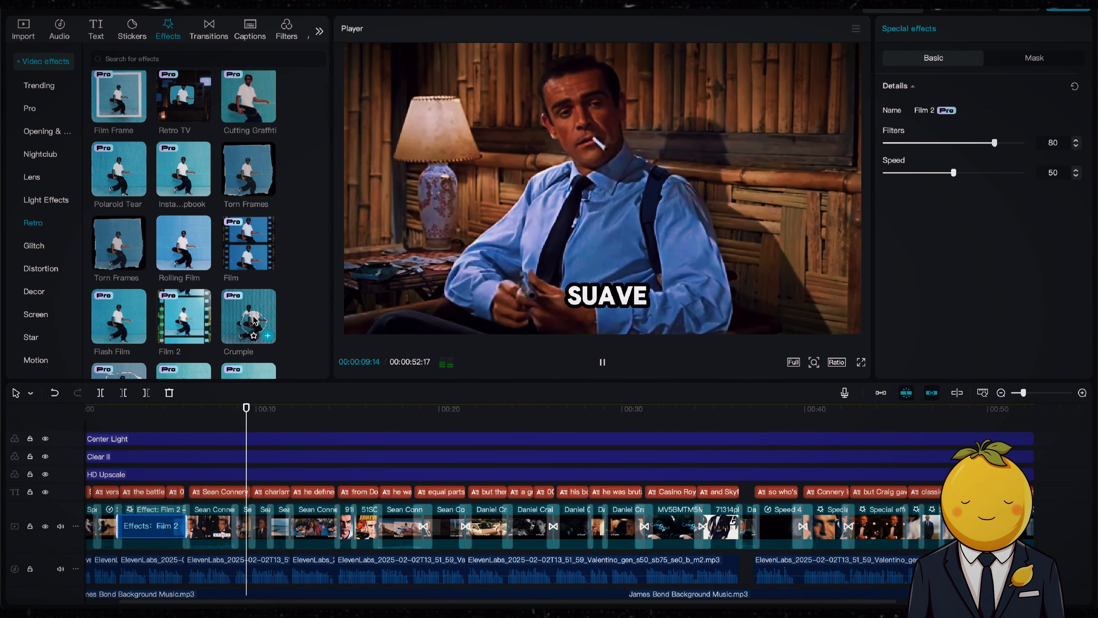
pyautogui.scroll(-1, 253, 296)
pyautogui.moveTo(253, 296); pyautogui.dragTo(774, 525)
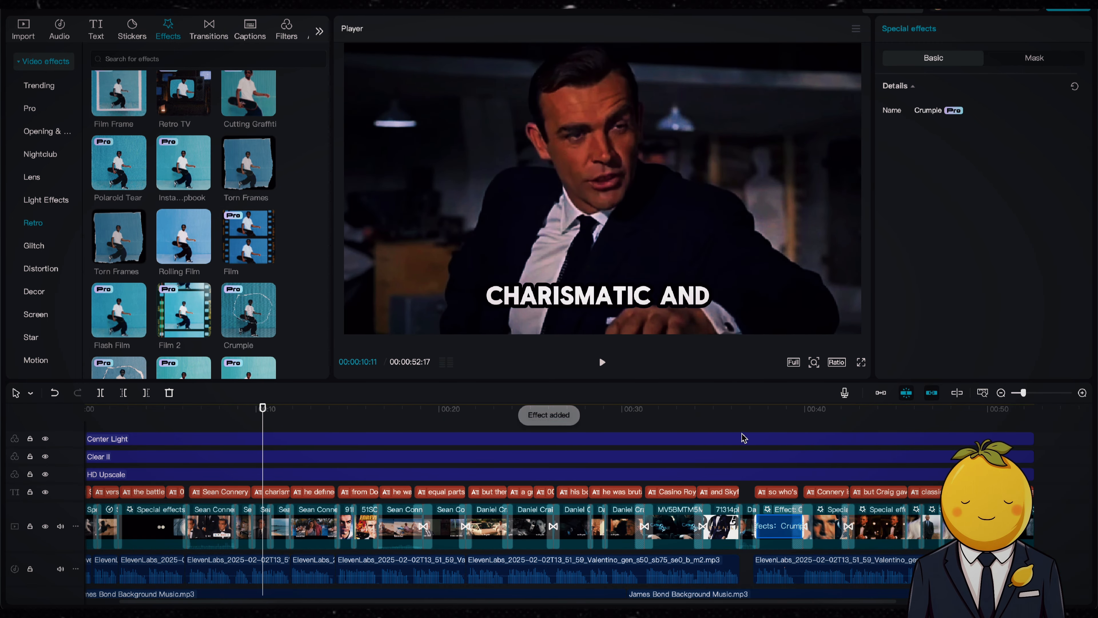
pyautogui.click(756, 414)
pyautogui.press('space')
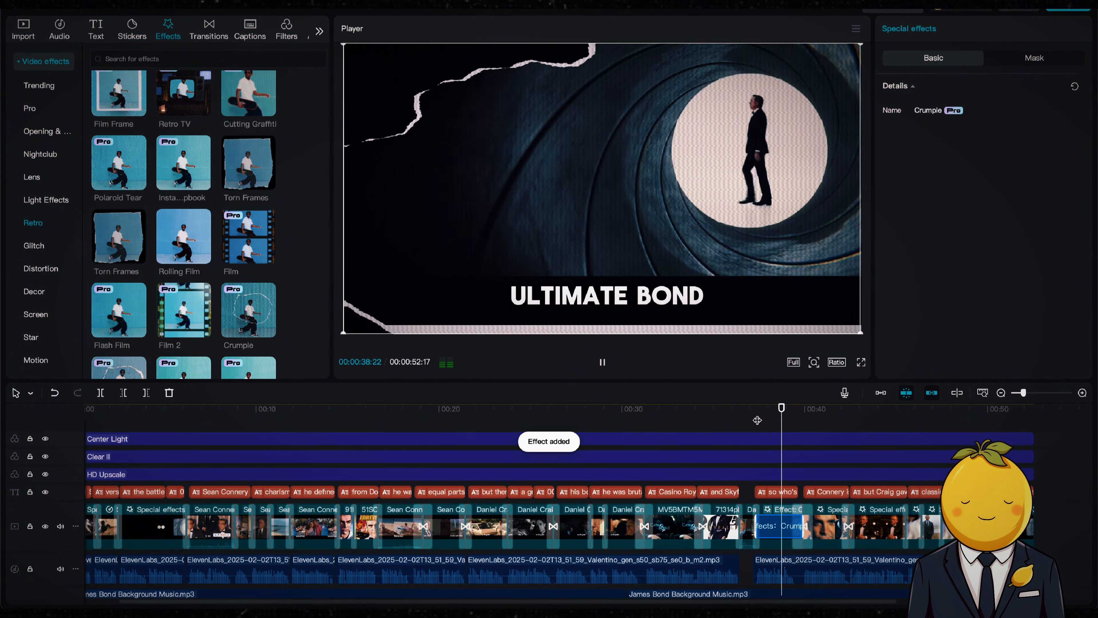
# Step: Apply the Garbled Graffiti retro effect to the final gunbarrel clip, under the "who wins" caption, and preview the ending
pyautogui.scroll(-2, 190, 314)
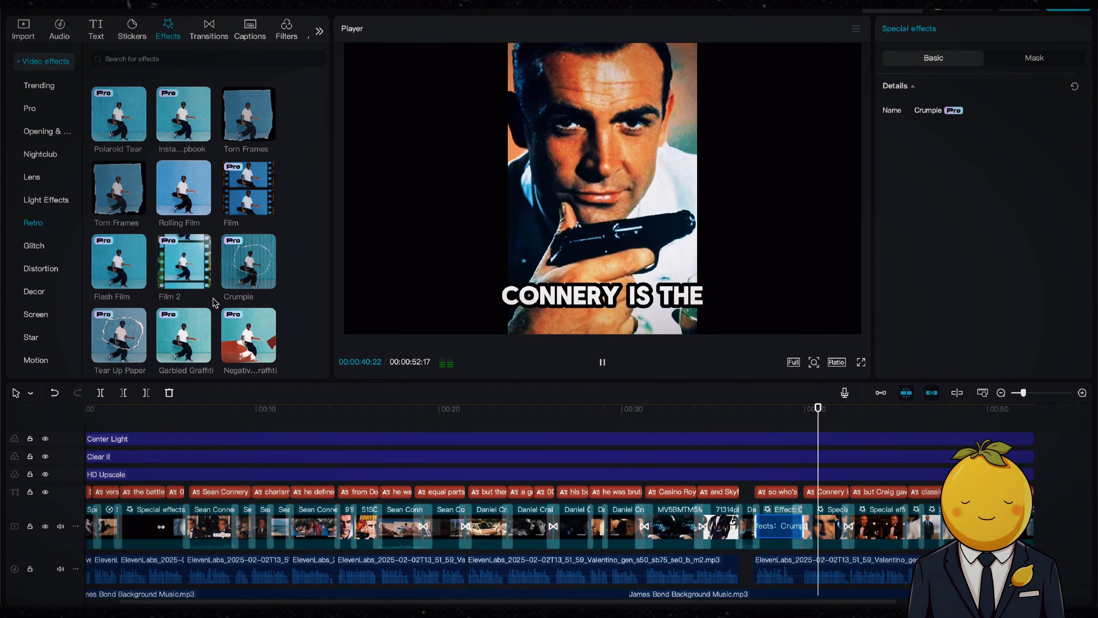
pyautogui.moveTo(185, 308); pyautogui.dragTo(896, 512)
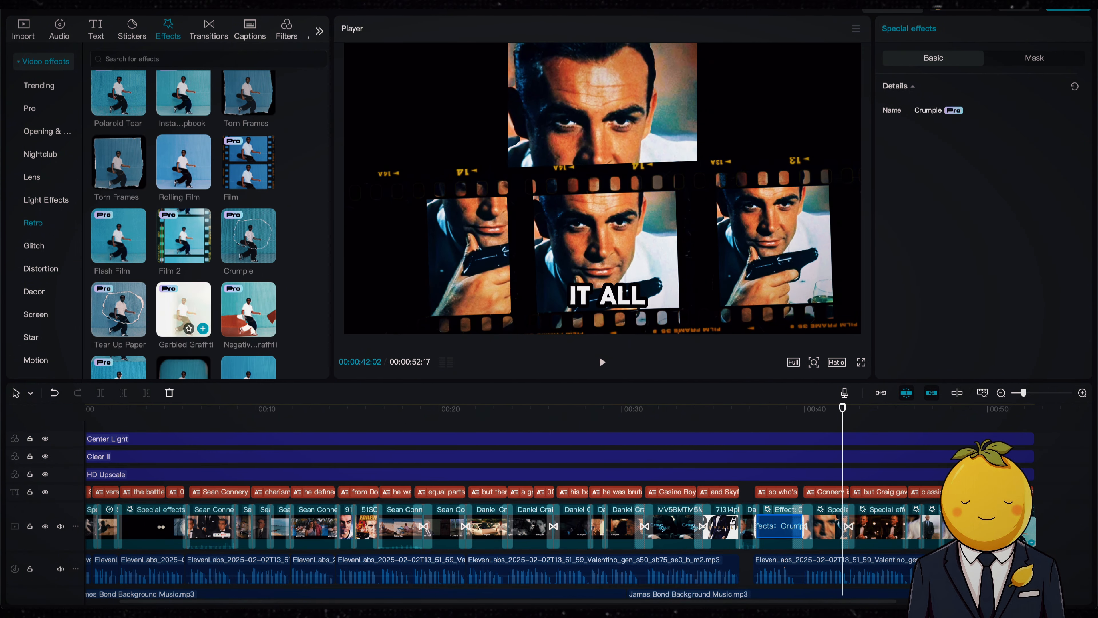
pyautogui.moveTo(779, 526); pyautogui.dragTo(776, 526)
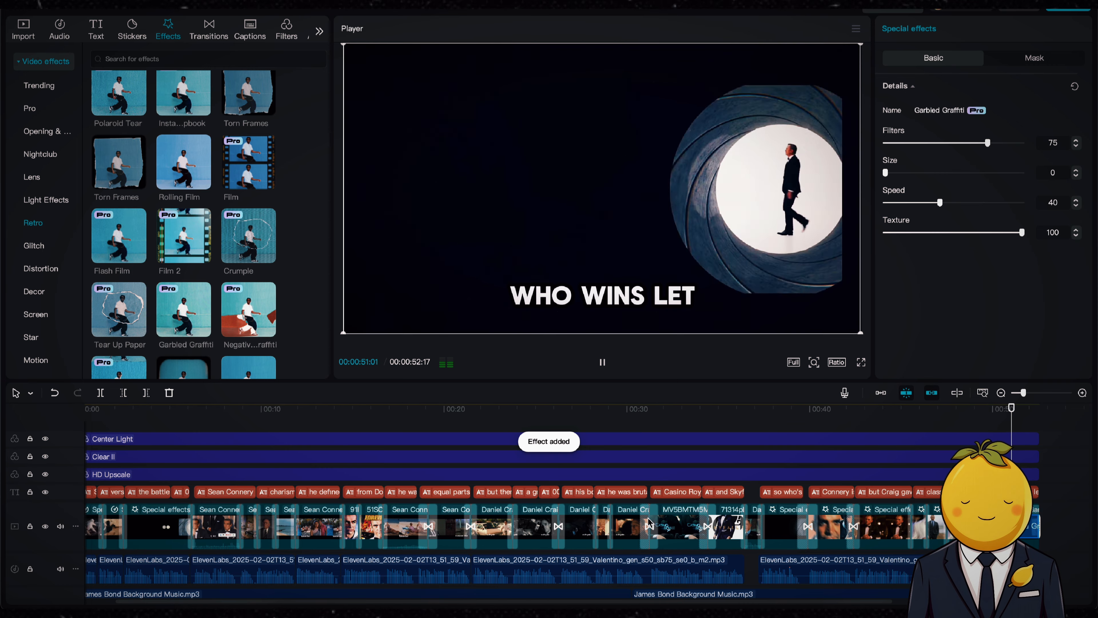
pyautogui.hscroll(-1, 649, 523)
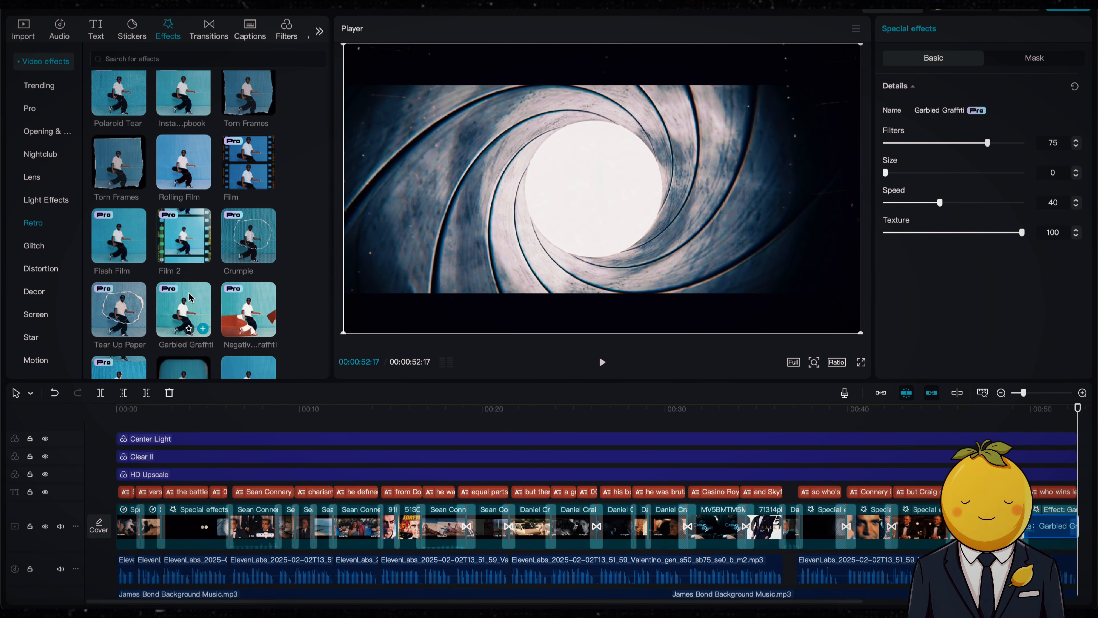
# Step: Apply Film Frame 2 to the clip under the "Sean Connery" caption and Negative Graffiti III to the clip under "he defined"
pyautogui.scroll(-2, 189, 297)
pyautogui.moveTo(242, 521); pyautogui.dragTo(243, 522)
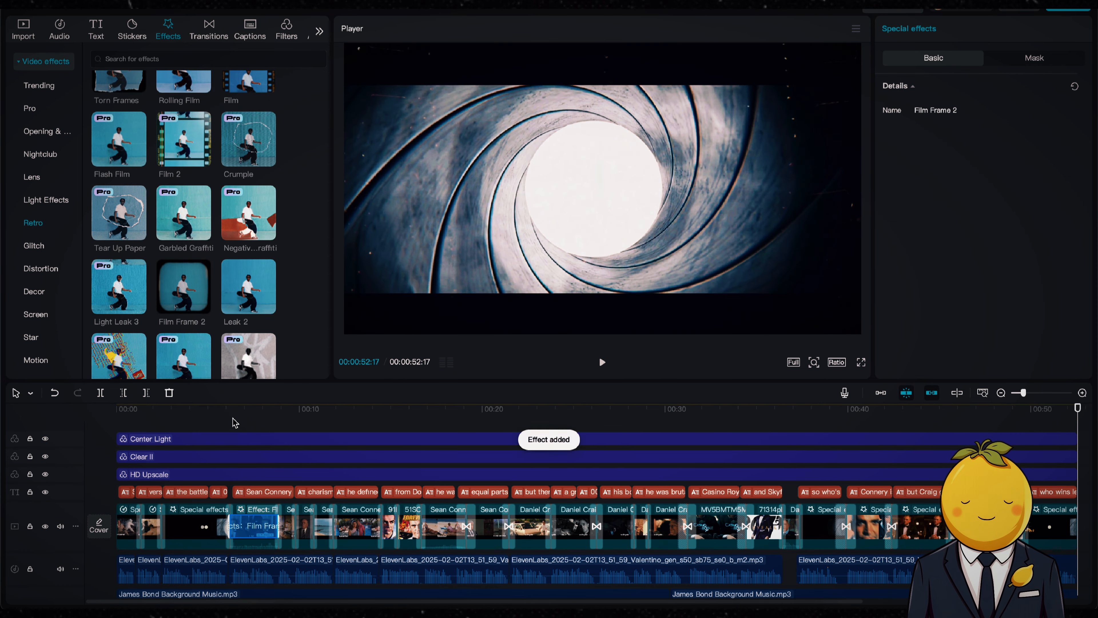
pyautogui.scroll(-1, 177, 303)
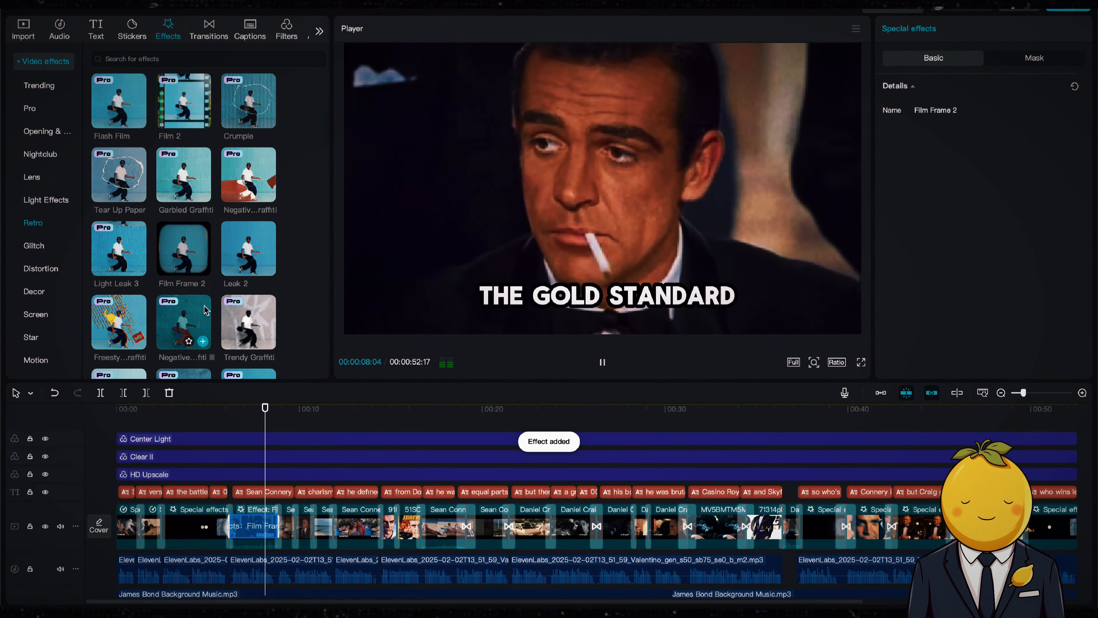
pyautogui.moveTo(172, 323); pyautogui.dragTo(355, 526)
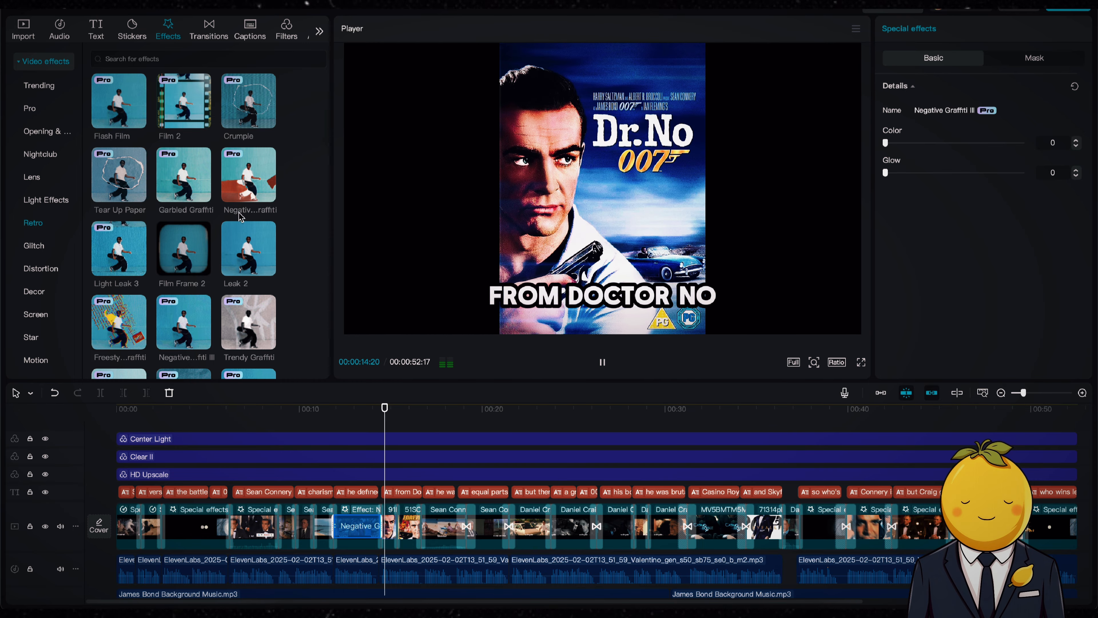
# Step: Apply the Horizontal Tear 2 effect to the clip at about 0:18, just before the "equal parts" caption
pyautogui.scroll(-1, 186, 281)
pyautogui.press('space')
pyautogui.moveTo(189, 342); pyautogui.dragTo(447, 527)
pyautogui.scroll(-1, 207, 271)
pyautogui.scroll(-1, 207, 270)
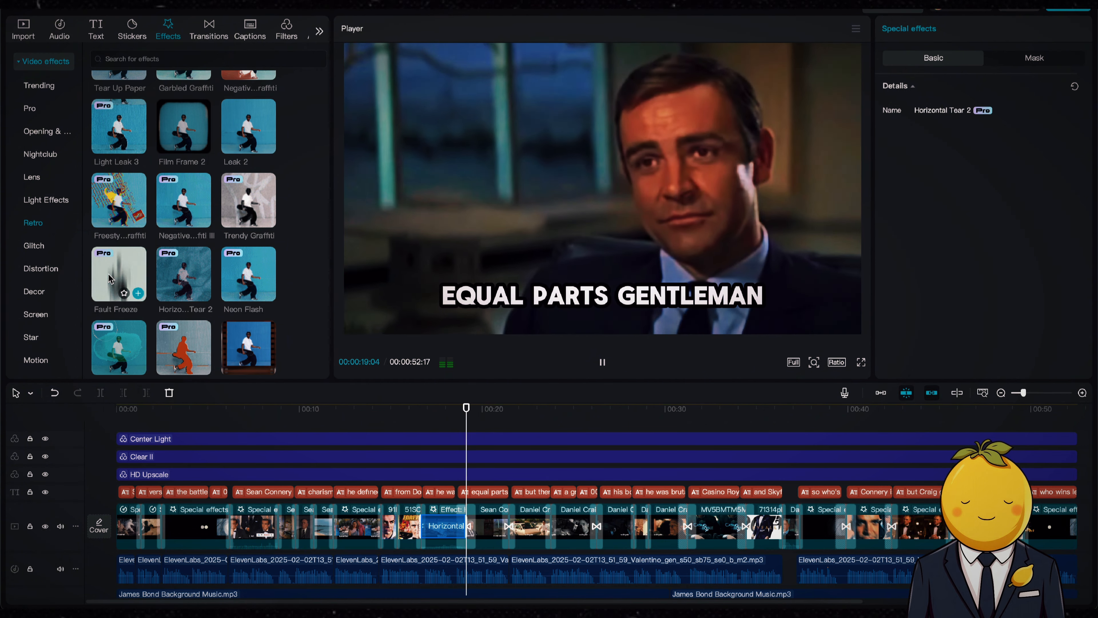
# Step: Apply the Fault Freeze effect to the clip under the "but then" caption, before "a grittier more intense", and preview it
pyautogui.press('space')
pyautogui.moveTo(111, 278); pyautogui.dragTo(536, 528)
pyautogui.press('space')
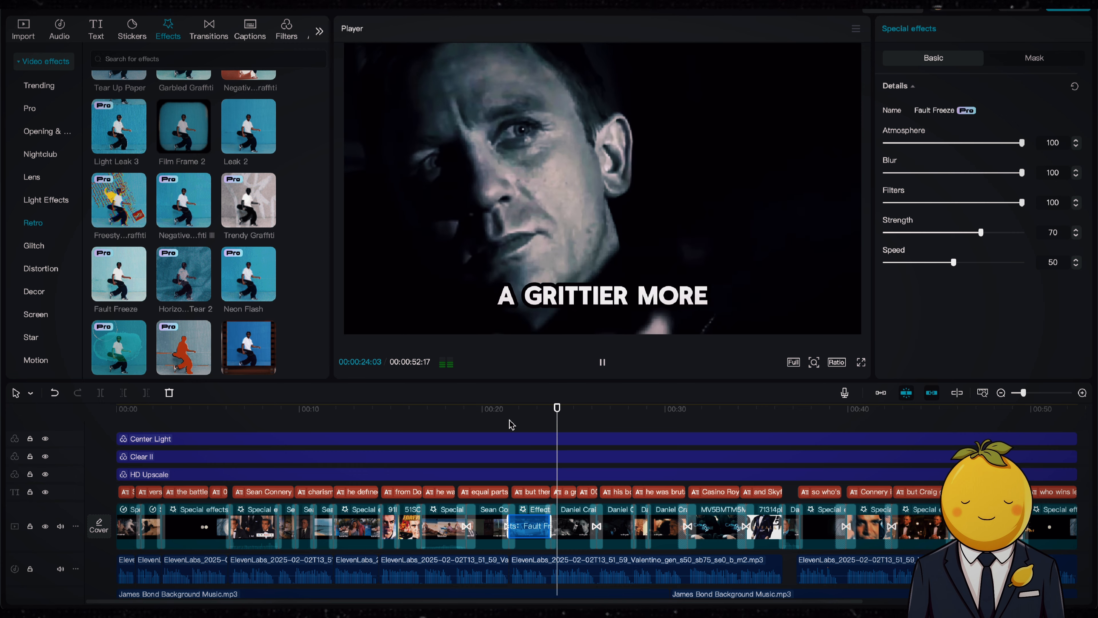
# Step: Apply the Film Graffiti effect to the Daniel Craig clip at about 0:27, under "just smooth", and preview it
pyautogui.press('space')
pyautogui.scroll(-2, 228, 261)
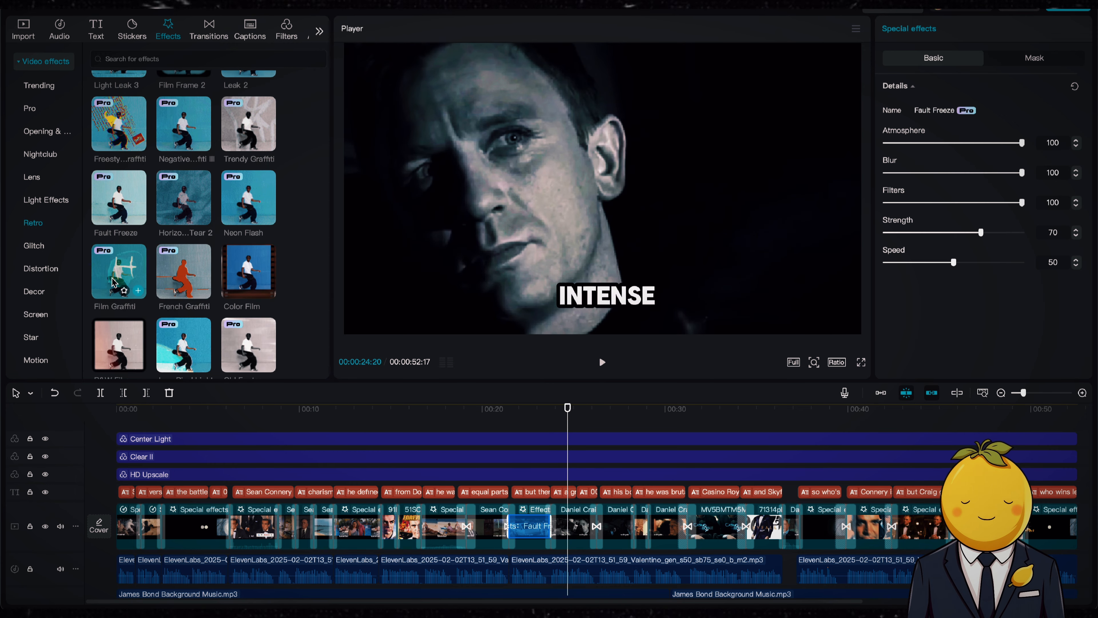
pyautogui.moveTo(113, 282); pyautogui.dragTo(614, 526)
pyautogui.press('space')
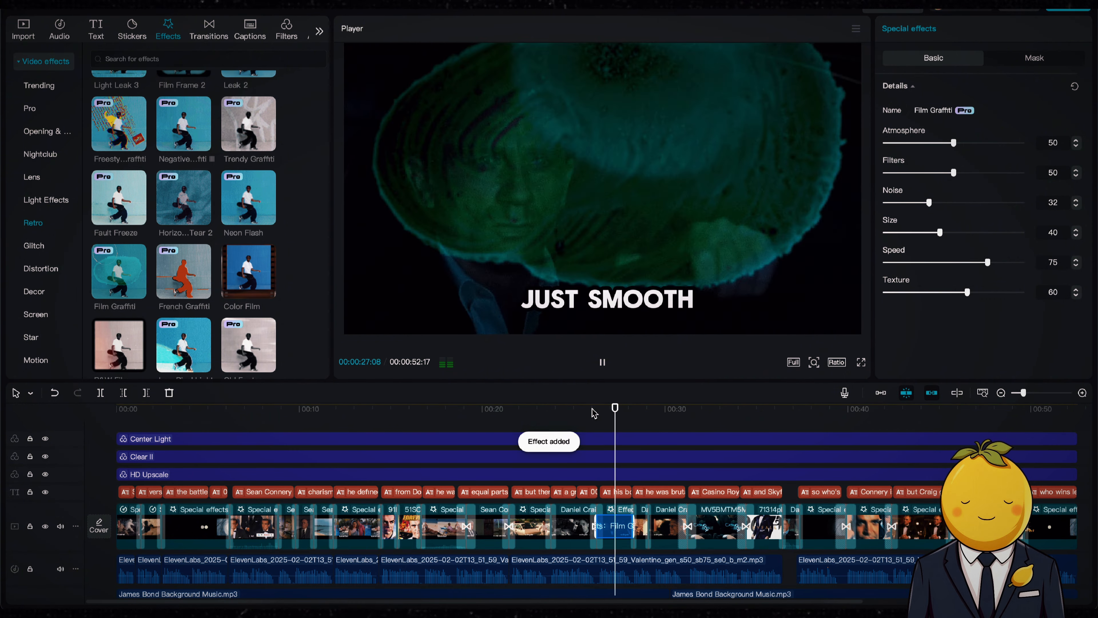
# Step: Apply the Rainbow Doodle effect to the Daniel Craig clip under the "he was brutal" caption and preview it
pyautogui.scroll(-2, 231, 294)
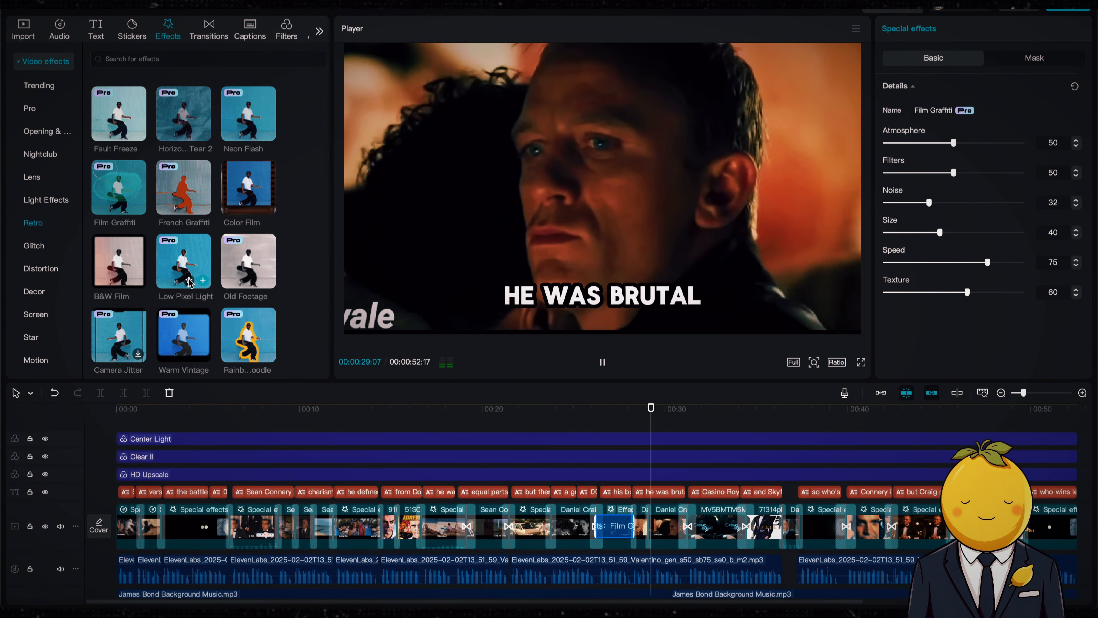
pyautogui.press('space')
pyautogui.moveTo(241, 345); pyautogui.dragTo(671, 532)
pyautogui.press('space')
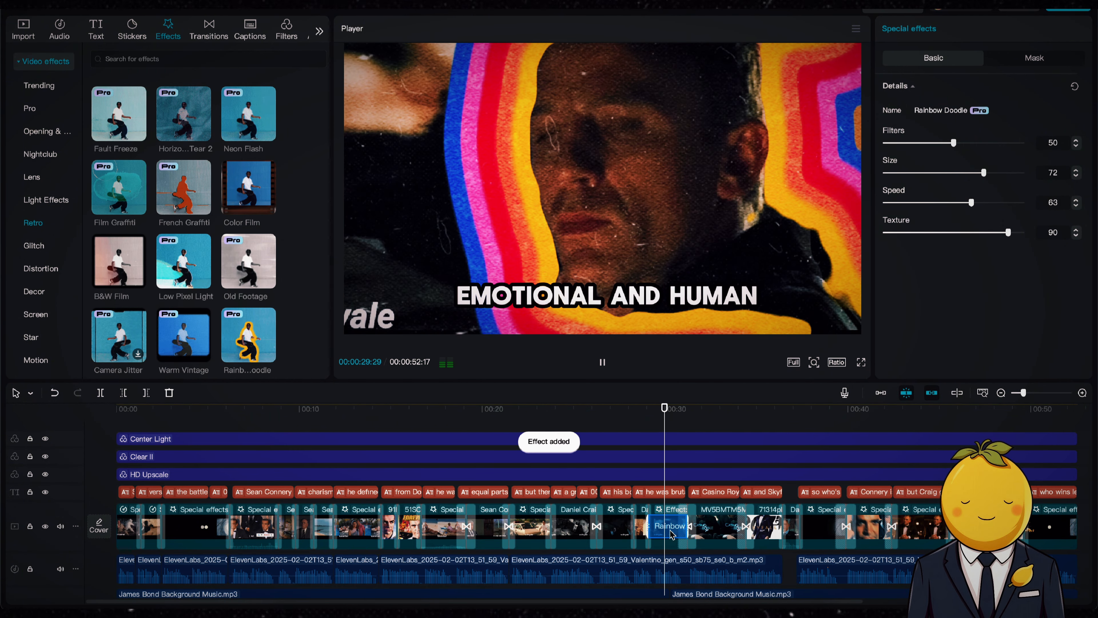
# Step: Apply the Warm Vintage effect to the gunbarrel clip under the "so who's" caption and preview the closing part of the video
pyautogui.scroll(-3, 173, 217)
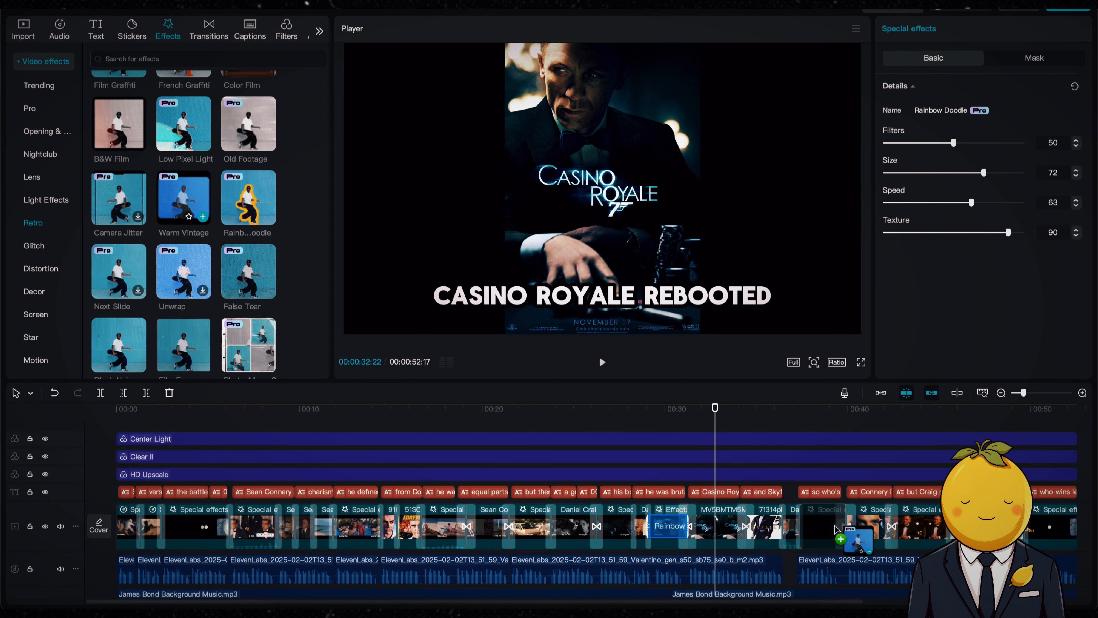
pyautogui.moveTo(835, 529); pyautogui.dragTo(835, 529)
pyautogui.press('space')
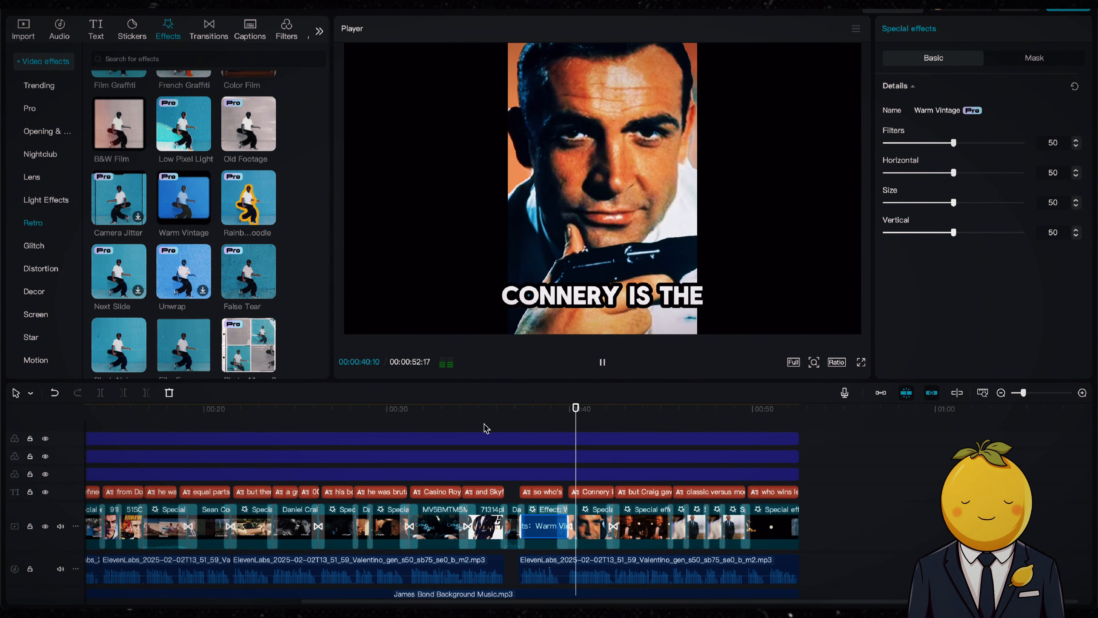
pyautogui.scroll(-3, 233, 260)
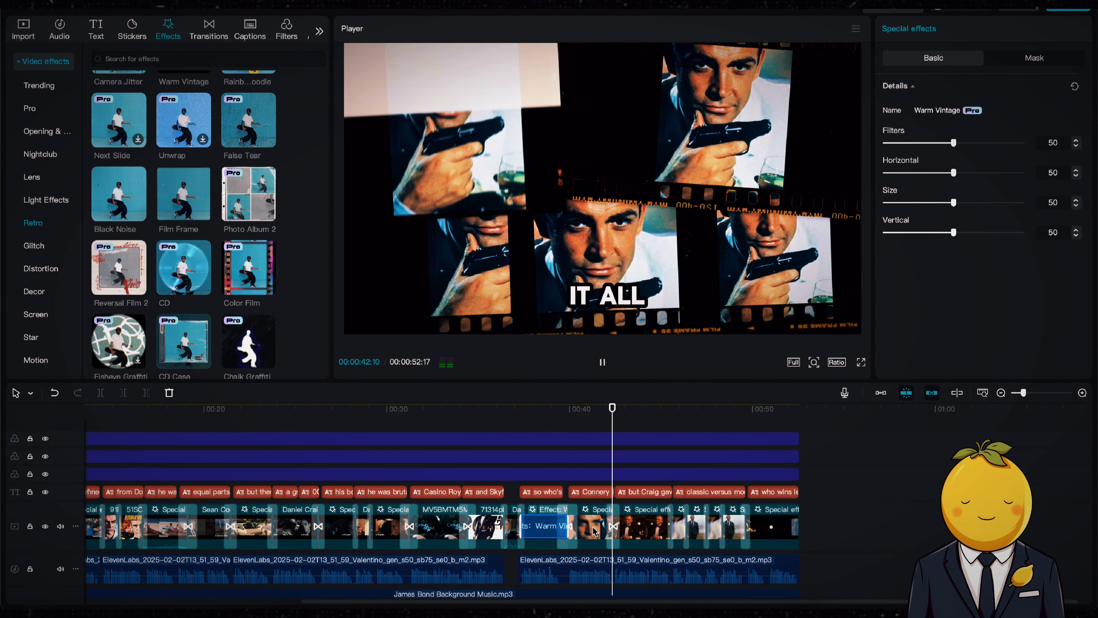
pyautogui.hscroll(-6, 535, 502)
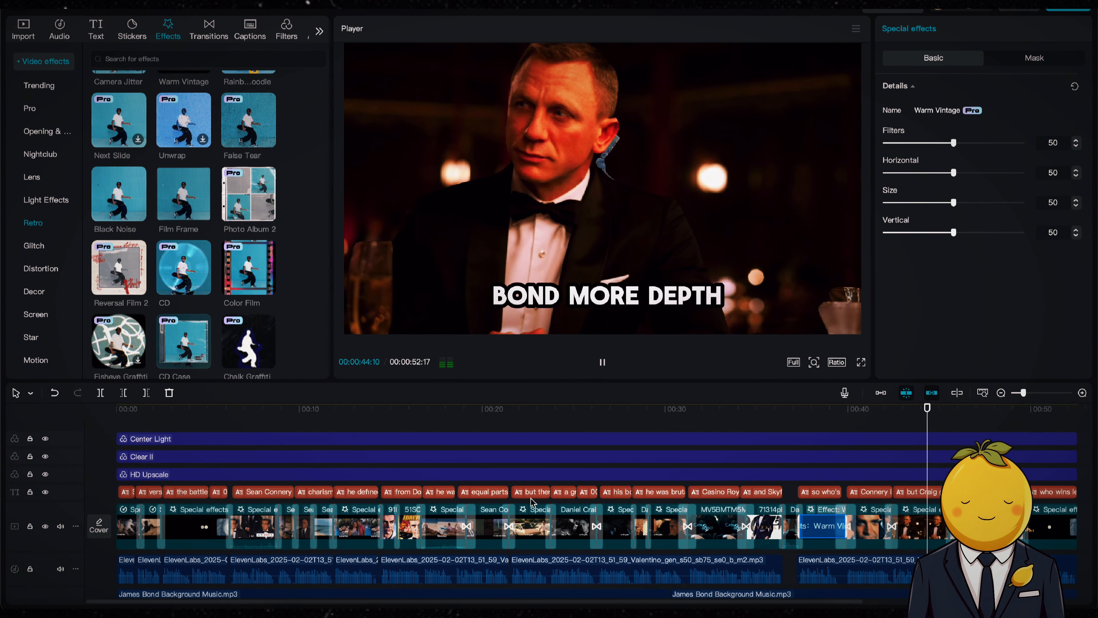
pyautogui.scroll(-2, 532, 502)
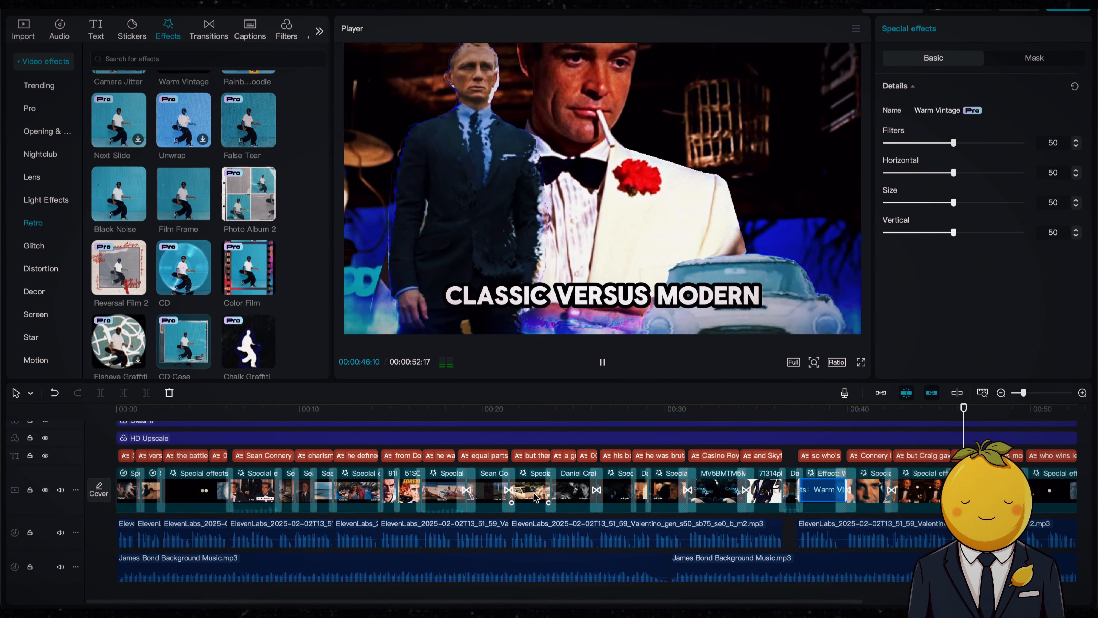
# Step: Try the Random Doodle effect on the clip under the "Sean Connery" caption, preview it and undo it
pyautogui.moveTo(266, 414); pyautogui.dragTo(216, 415)
pyautogui.scroll(-3, 101, 174)
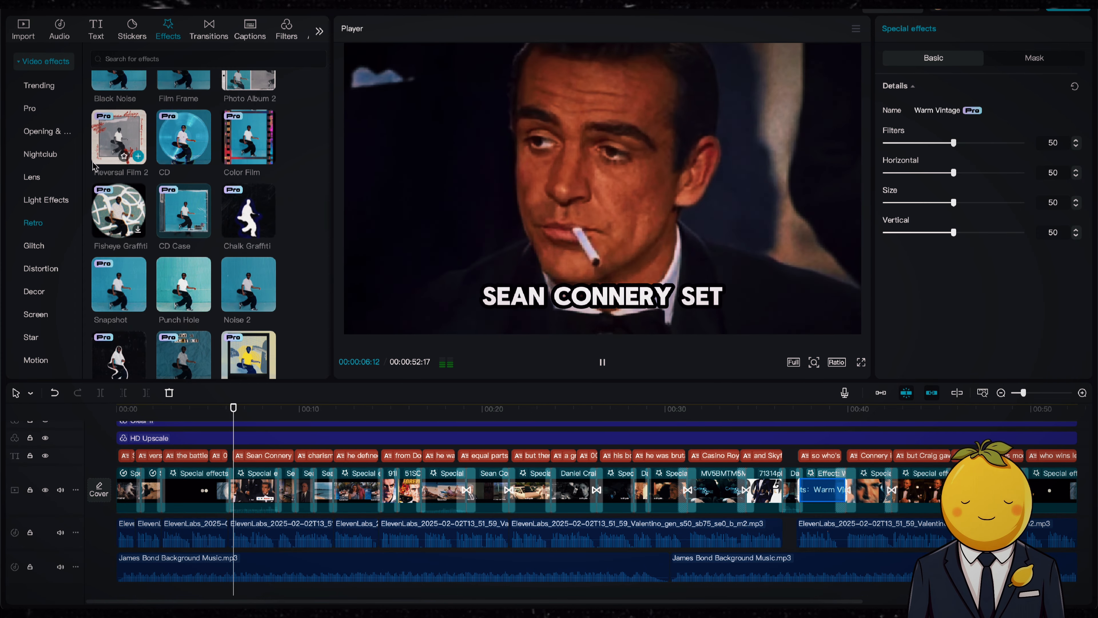
pyautogui.scroll(-1, 127, 241)
pyautogui.press('space')
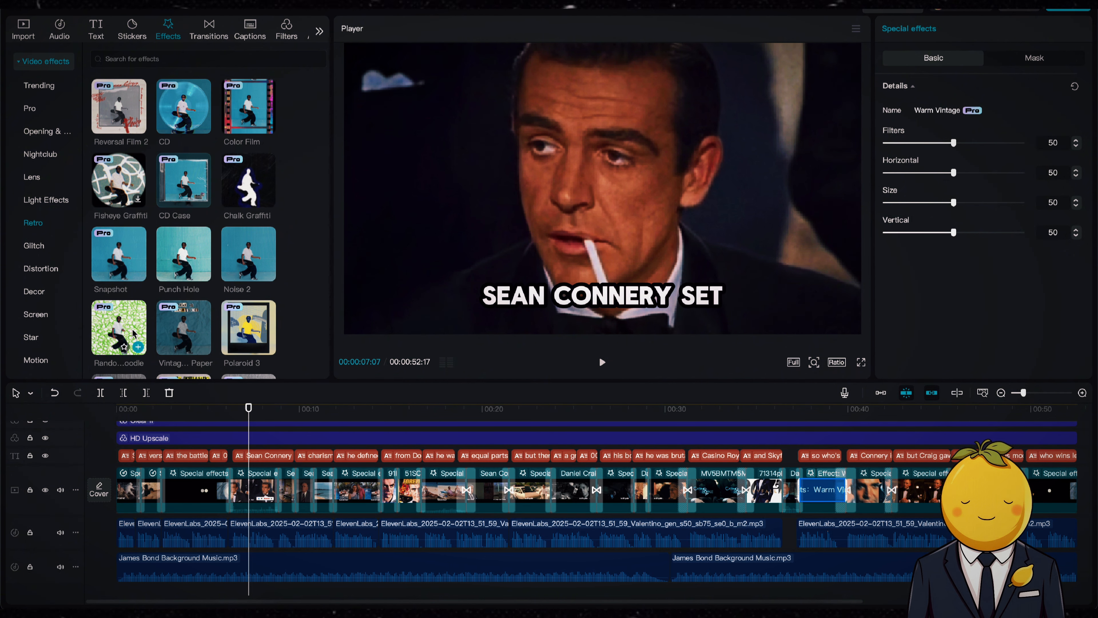
pyautogui.moveTo(119, 328)
pyautogui.mouseDown()
pyautogui.moveTo(350, 507)
pyautogui.moveTo(269, 504)
pyautogui.mouseUp()
pyautogui.press('space')
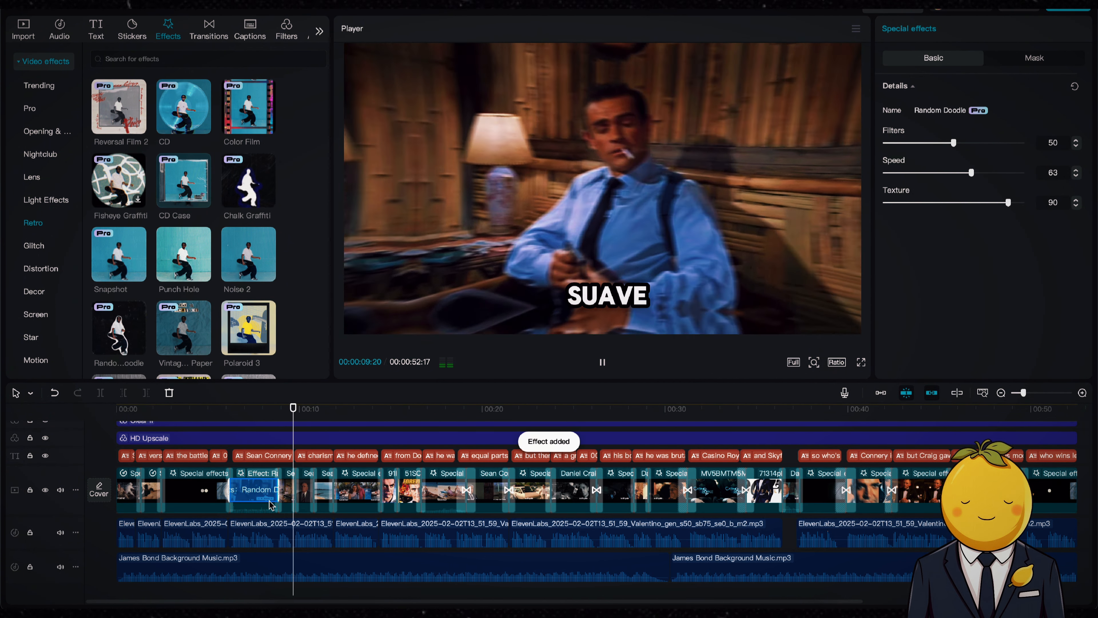
pyautogui.press('space')
pyautogui.hotkey('ctrl', 'z')
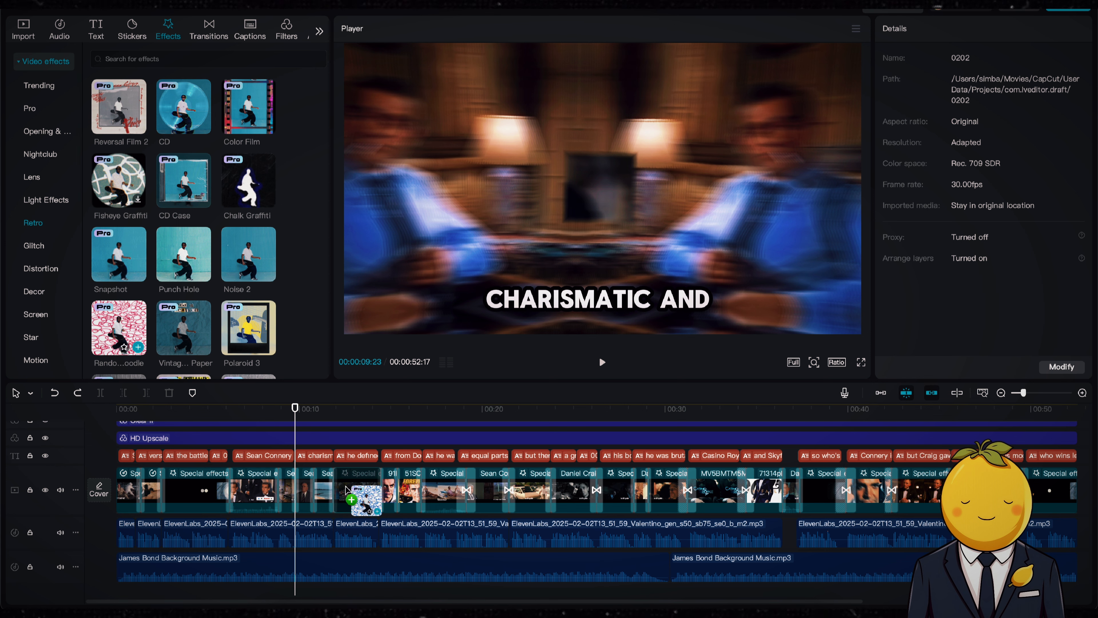
# Step: Apply the Random Doodle effect to the "effortlessly cool" clip at about 0:11 and preview it
pyautogui.moveTo(315, 493); pyautogui.dragTo(317, 493)
pyautogui.press('space')
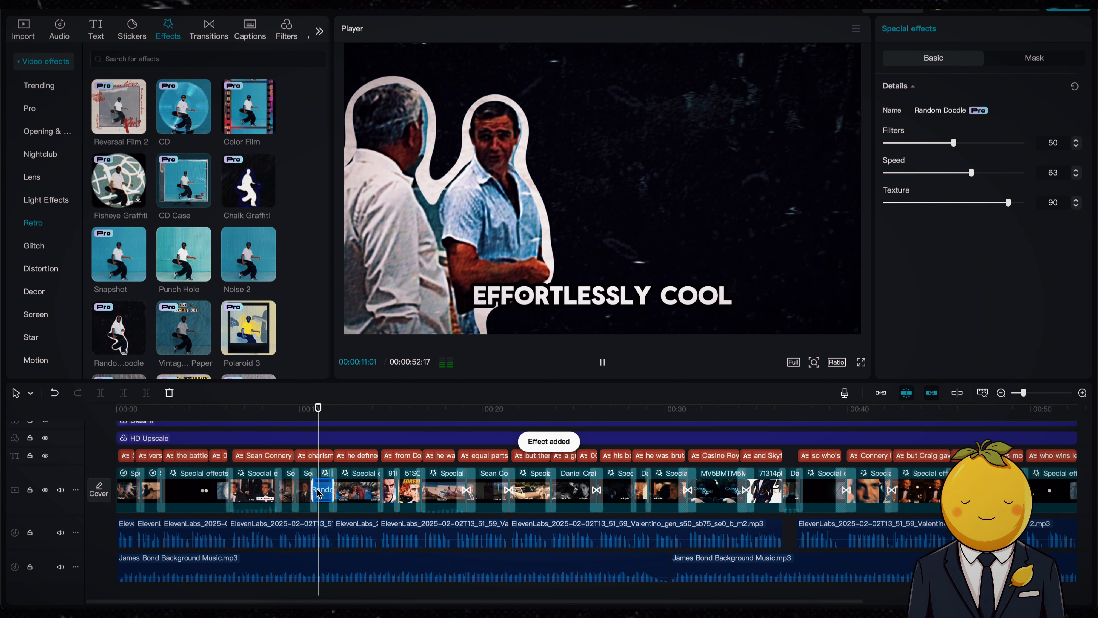
pyautogui.press('space')
pyautogui.press('super+space')
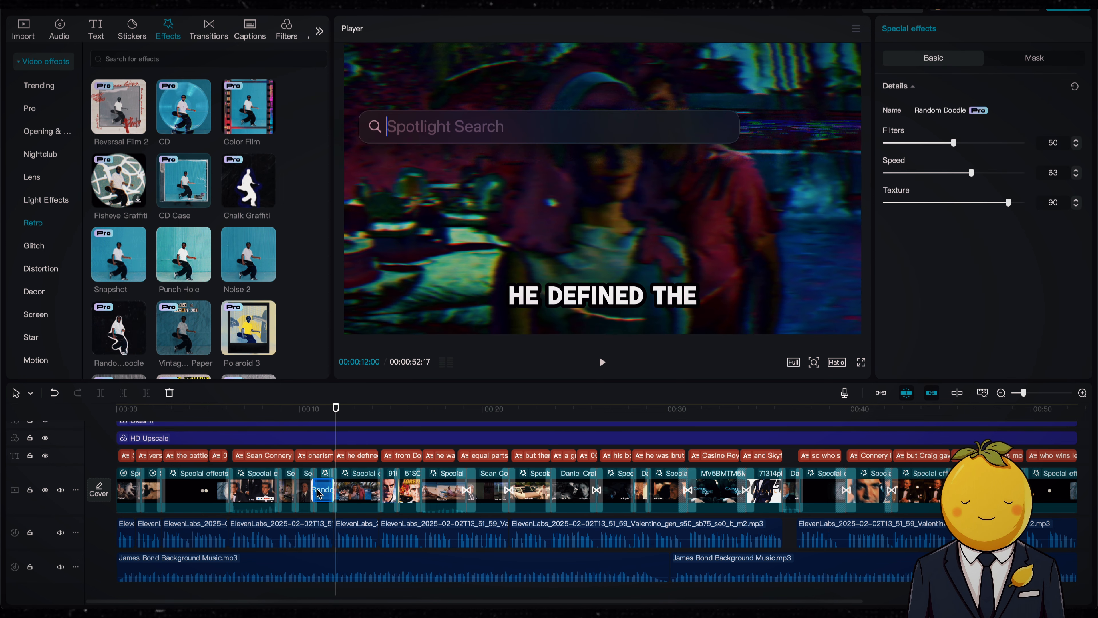
pyautogui.press('Escape')
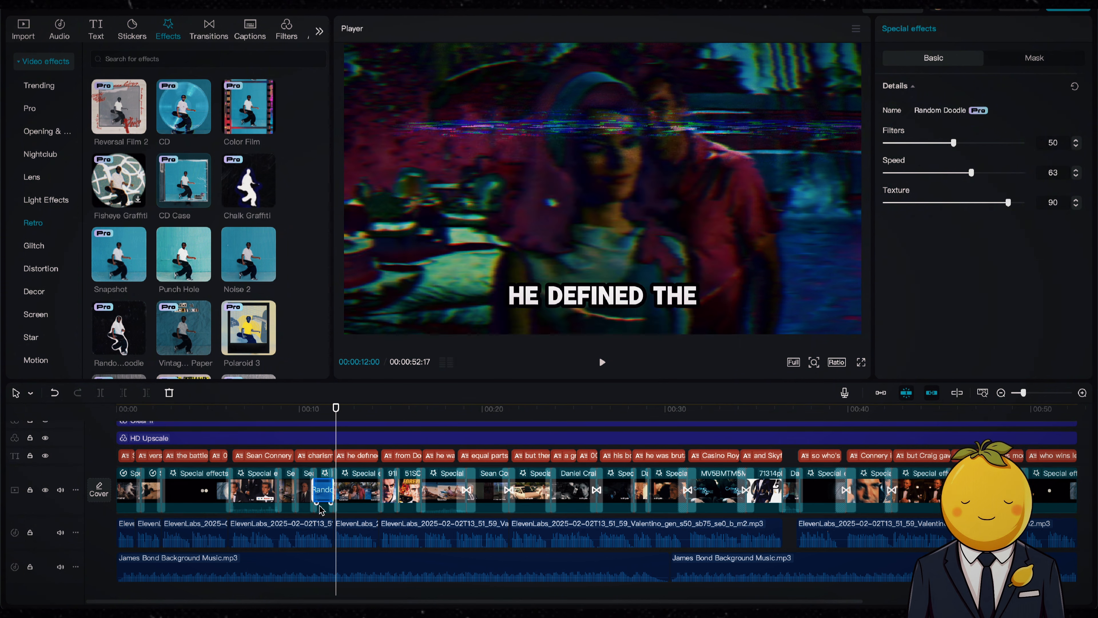
pyautogui.click(323, 509)
pyautogui.press('space')
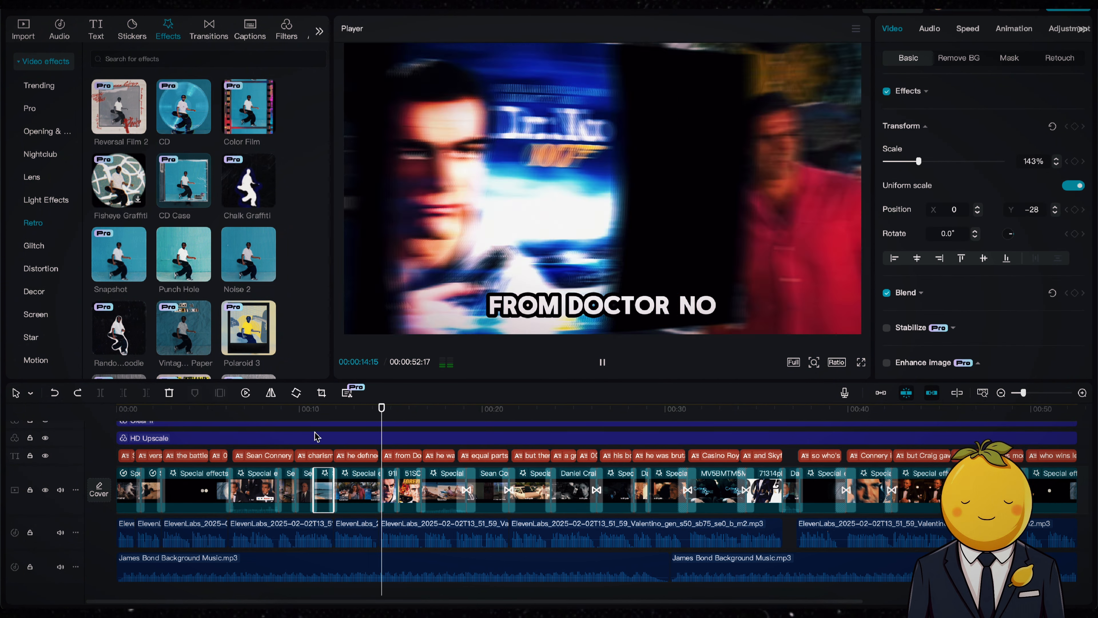
# Step: Finish previewing the edit and export AI James Bond Channel as a 4K HEVC mp4 at 30fps with the recommended bit rate
pyautogui.click(1019, 393)
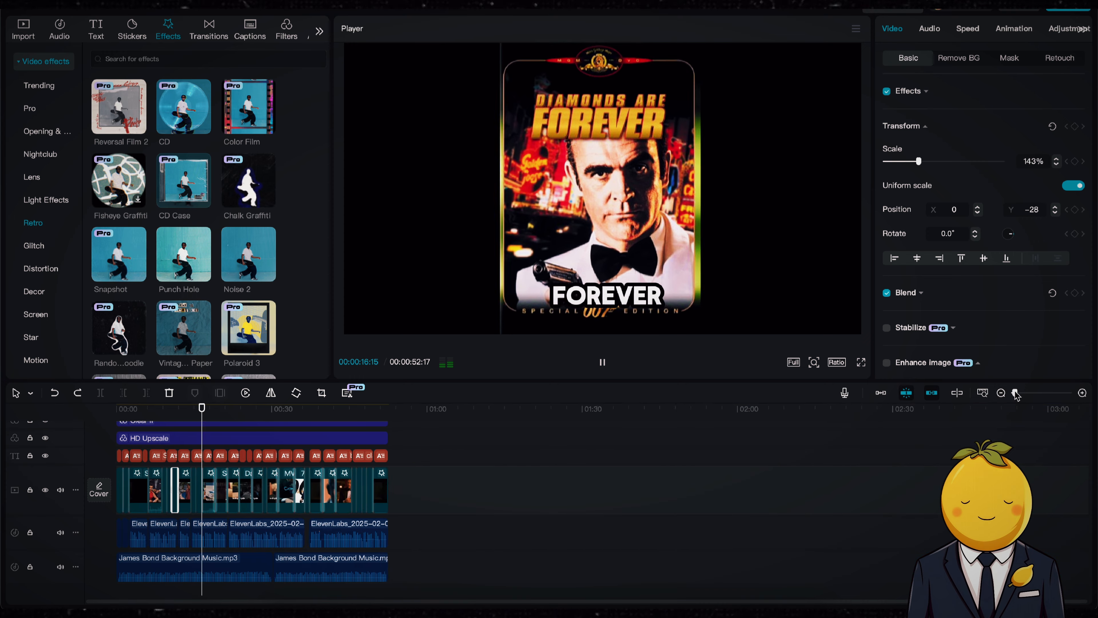
pyautogui.click(1021, 393)
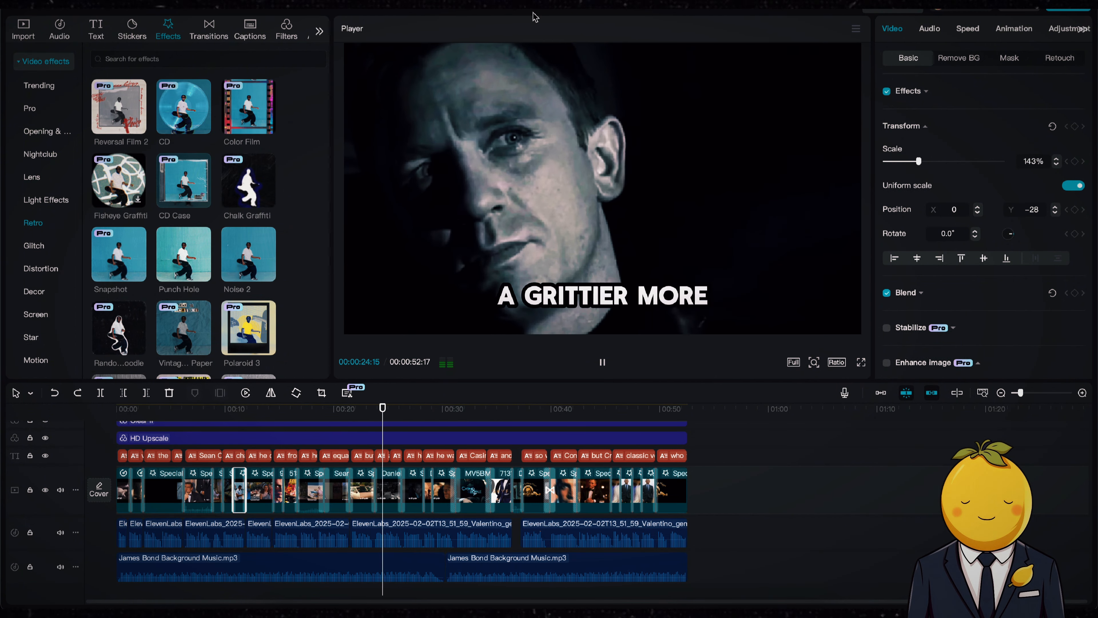
pyautogui.click(601, 361)
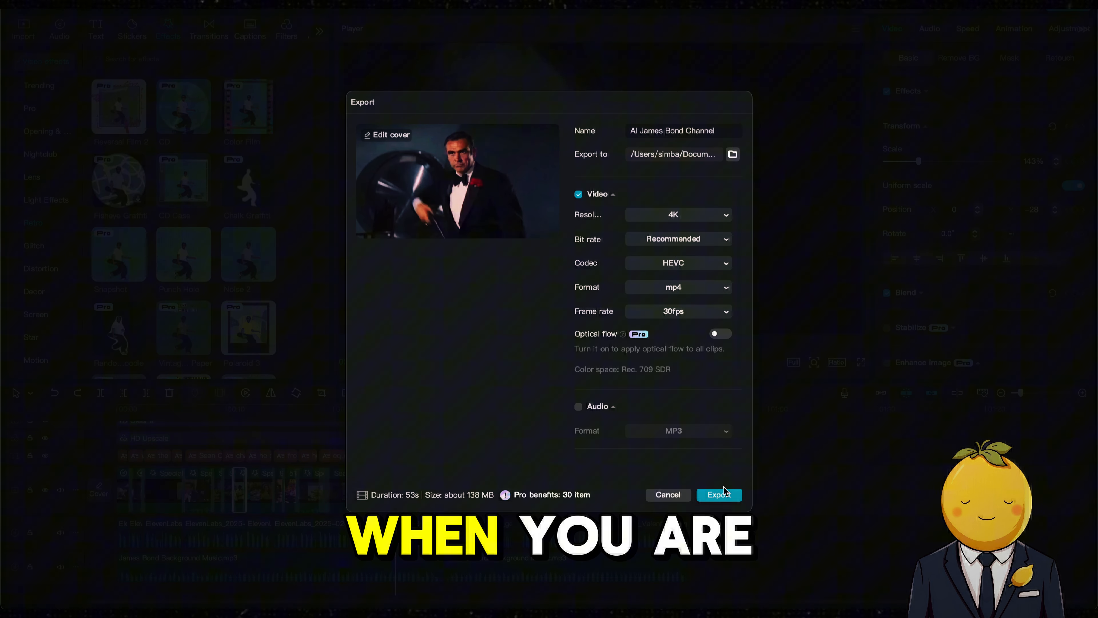
pyautogui.click(718, 493)
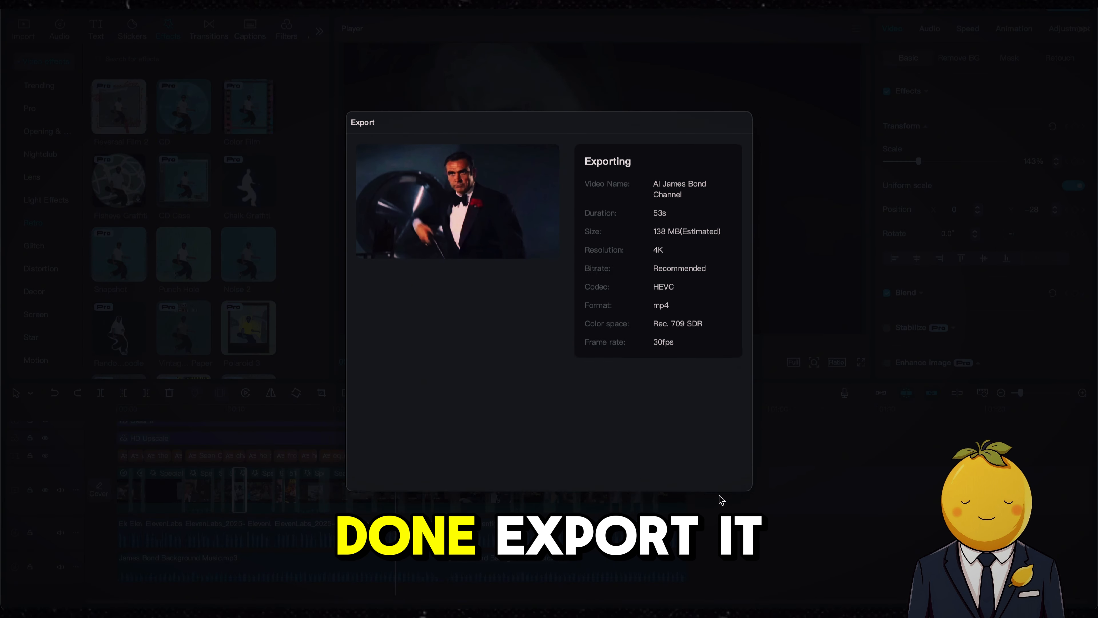